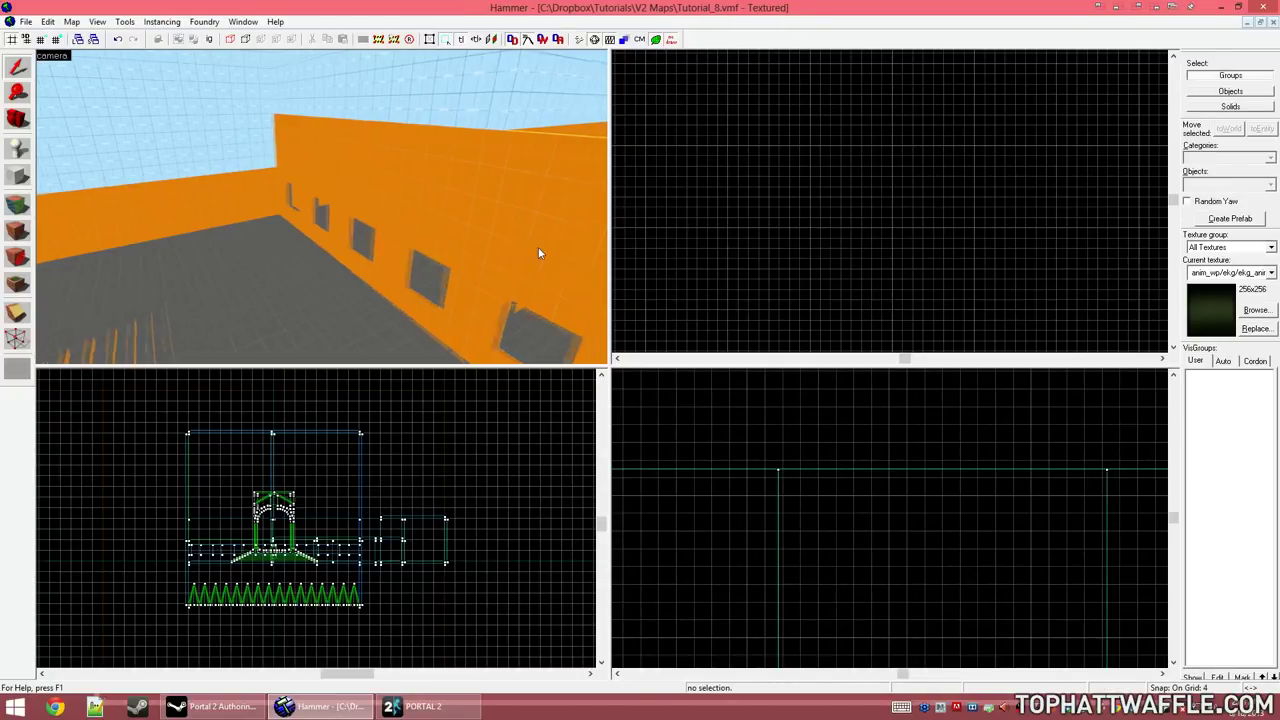
# Step: Look over the courtyard and the adjoining windowed rooms in the camera and top views
pyautogui.press('z')
pyautogui.press('s')
pyautogui.press('z')
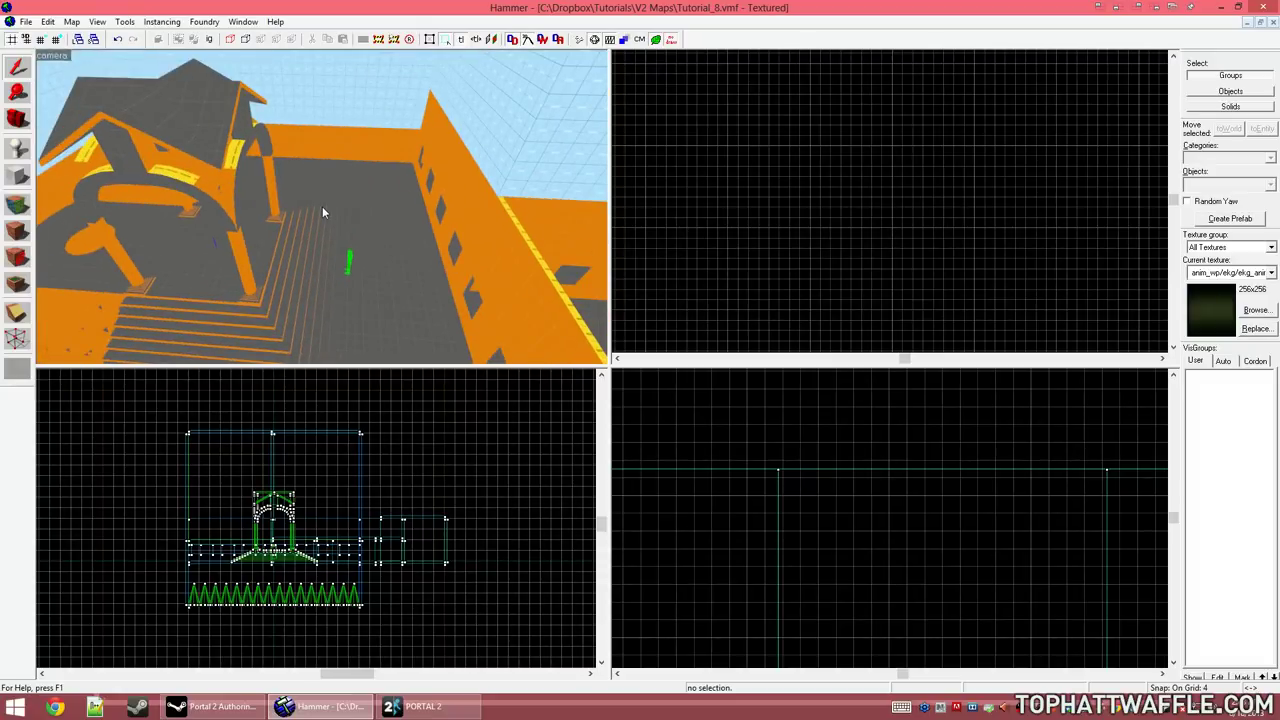
pyautogui.scroll(-5, 860, 259)
pyautogui.scroll(-5, 860, 262)
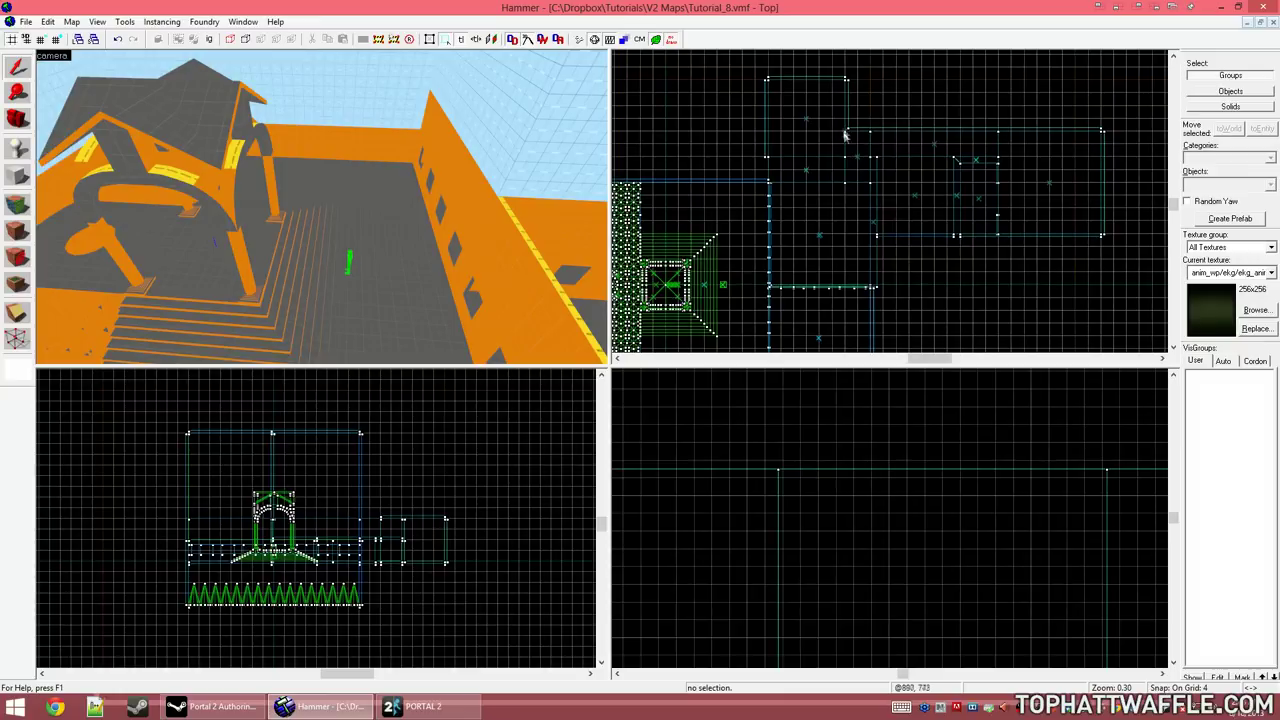
pyautogui.scroll(-3, 961, 180)
pyautogui.scroll(2, 961, 178)
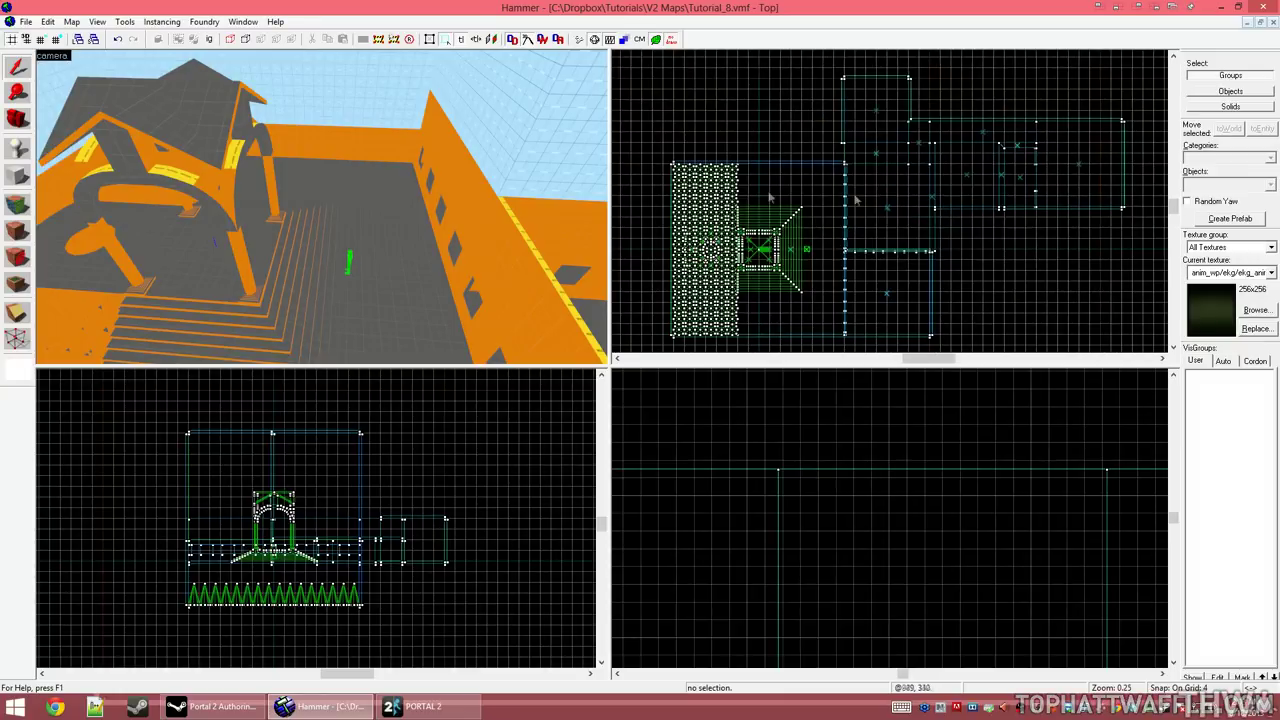
pyautogui.press('z')
pyautogui.press('w')
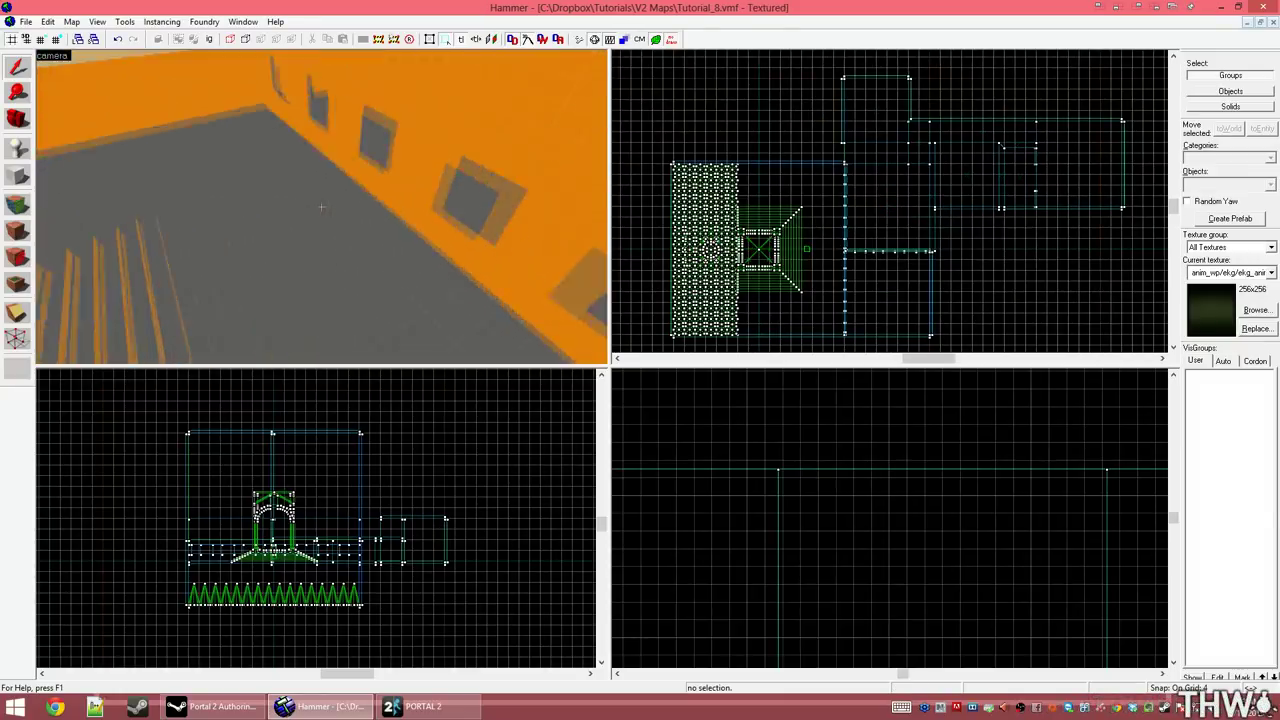
pyautogui.press('z')
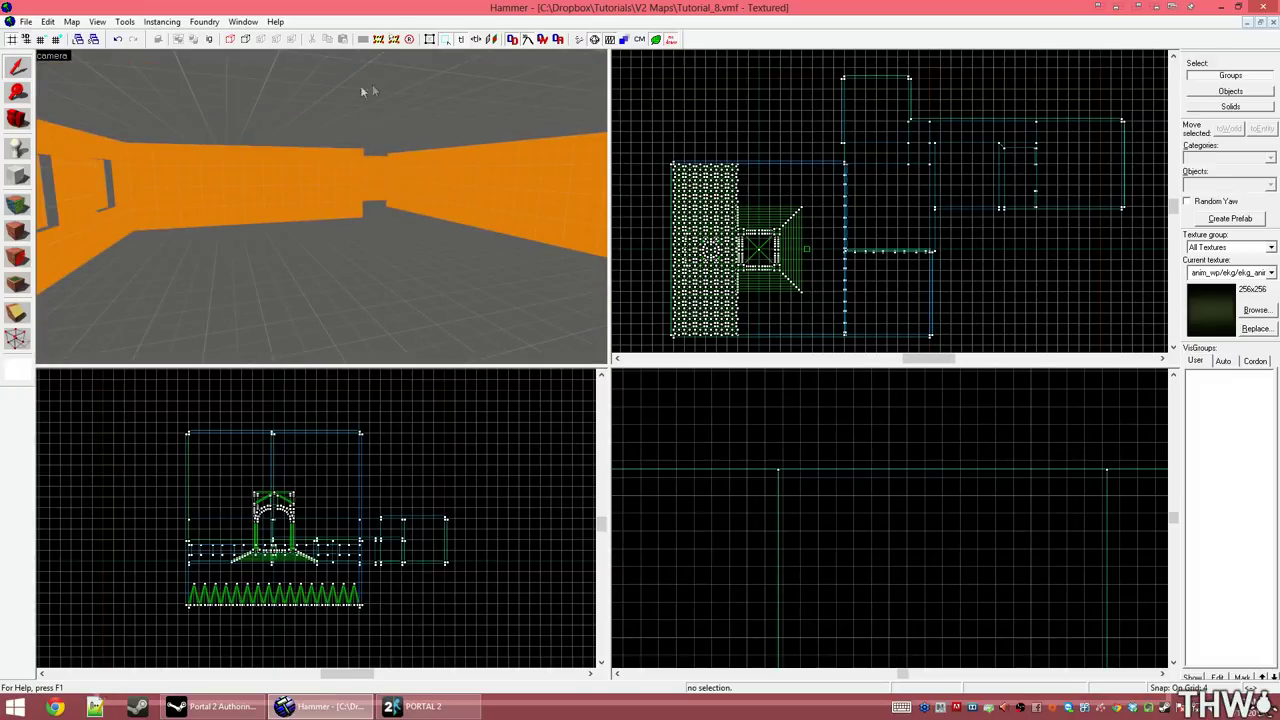
# Step: Place a point entity on the indoor room's floor and set its class to prop_static
pyautogui.hotkey('shift', 'e')
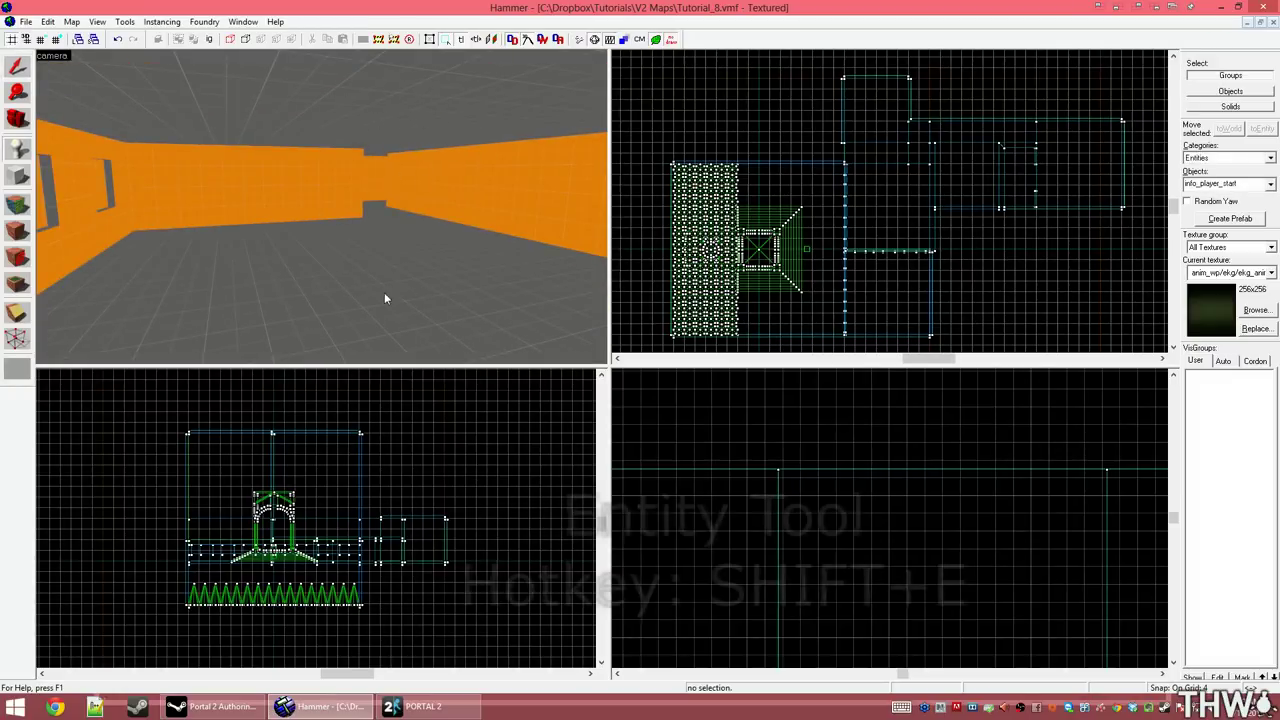
pyautogui.click(384, 294)
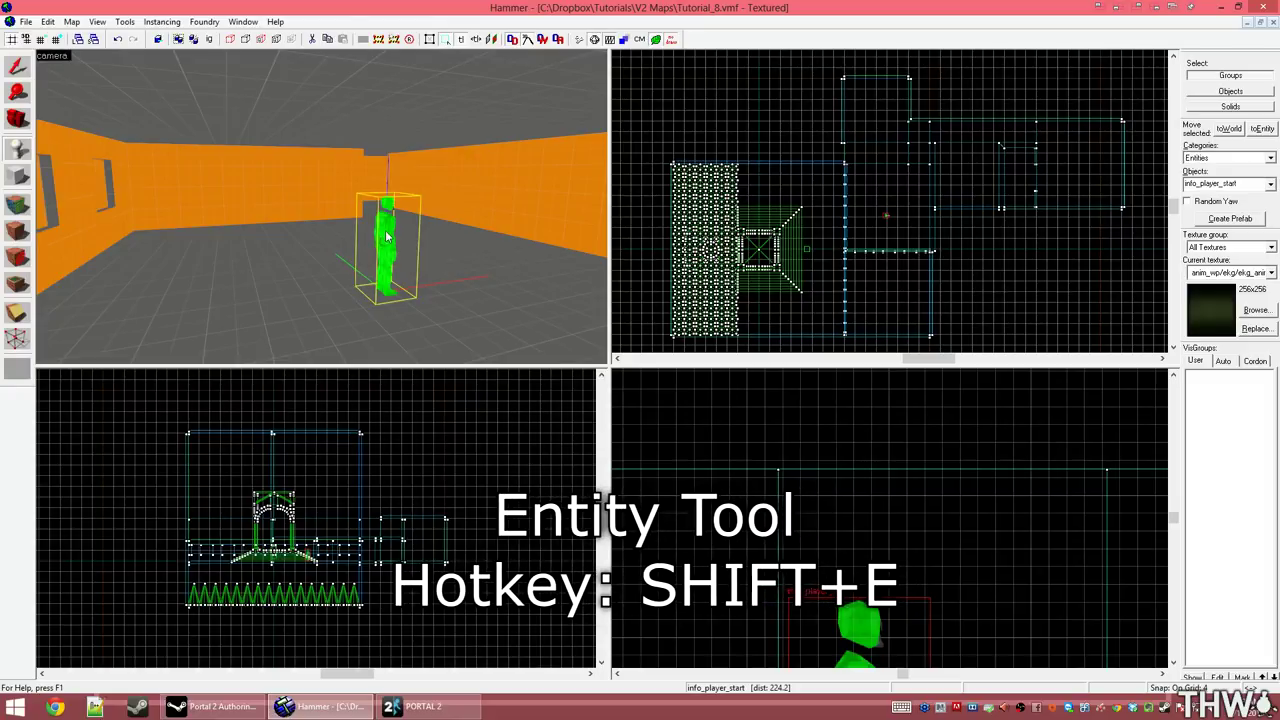
pyautogui.hotkey('shift', 's')
pyautogui.doubleClick(387, 236)
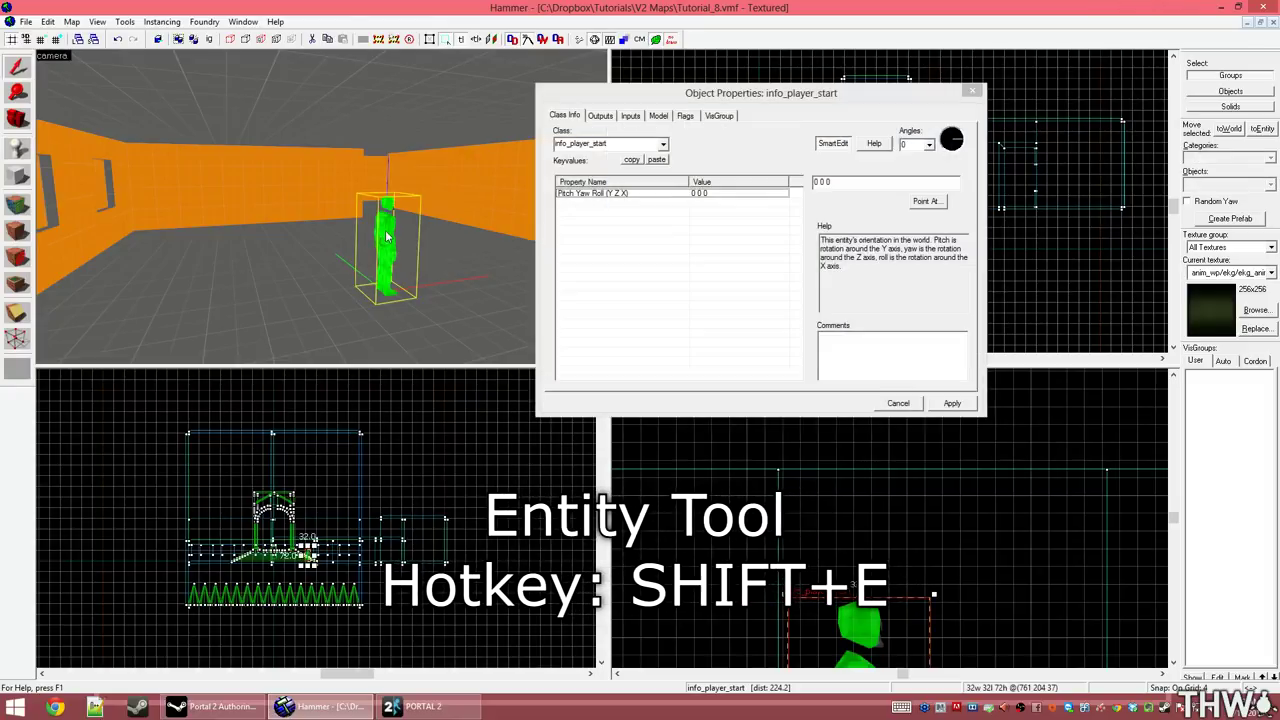
pyautogui.doubleClick(595, 147)
pyautogui.write('stat')
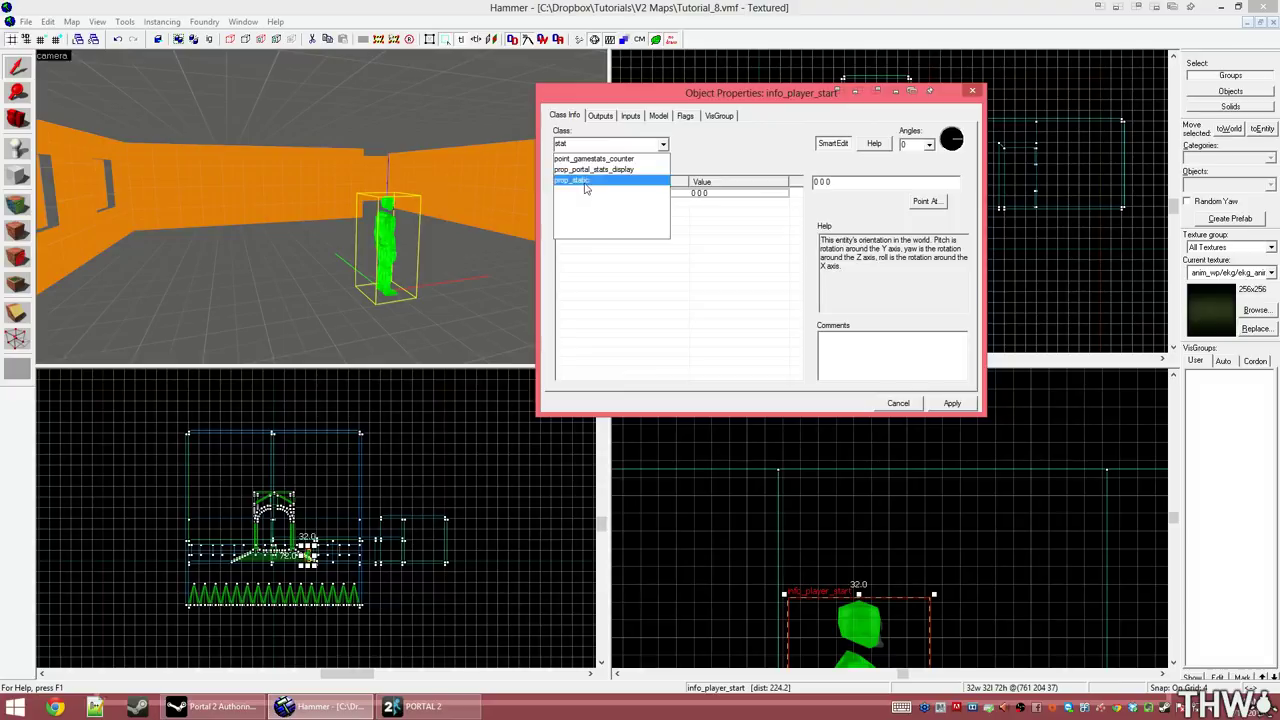
pyautogui.click(587, 181)
pyautogui.click(948, 404)
# Step: Browse the light models for the prop's World Model and select props_lighting\lightbulb01a.mdl
pyautogui.click(632, 296)
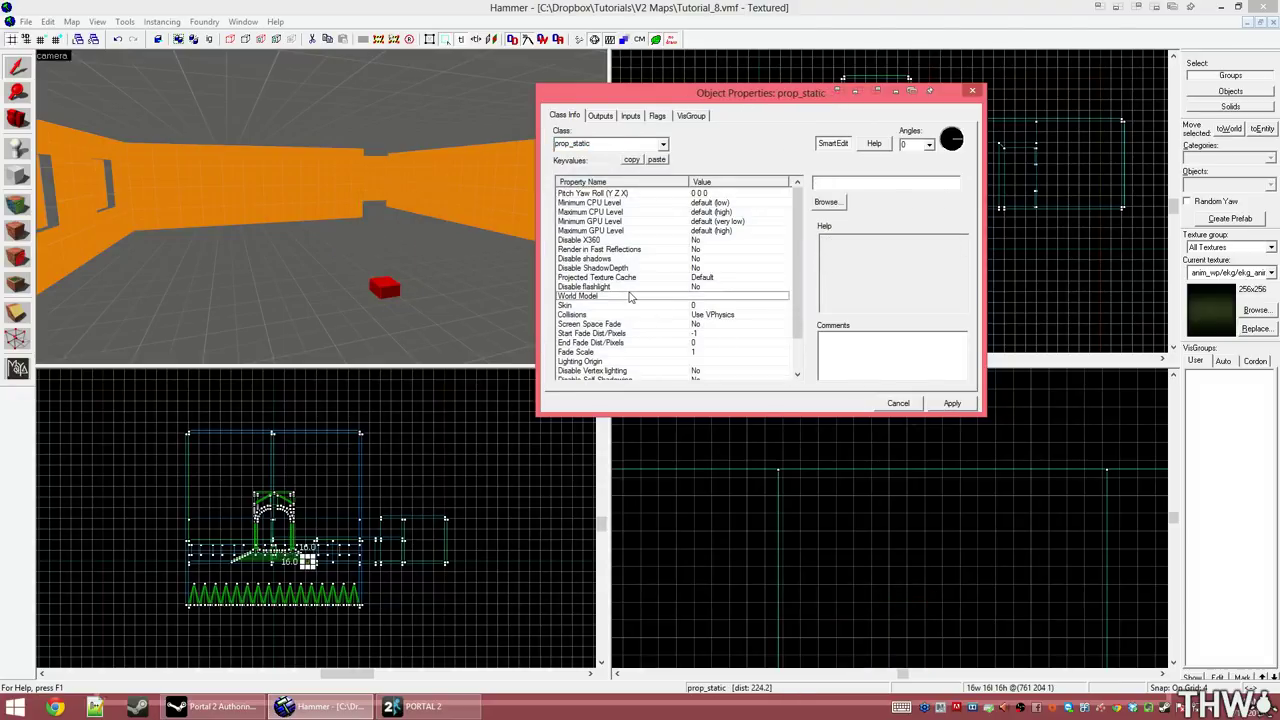
pyautogui.click(826, 201)
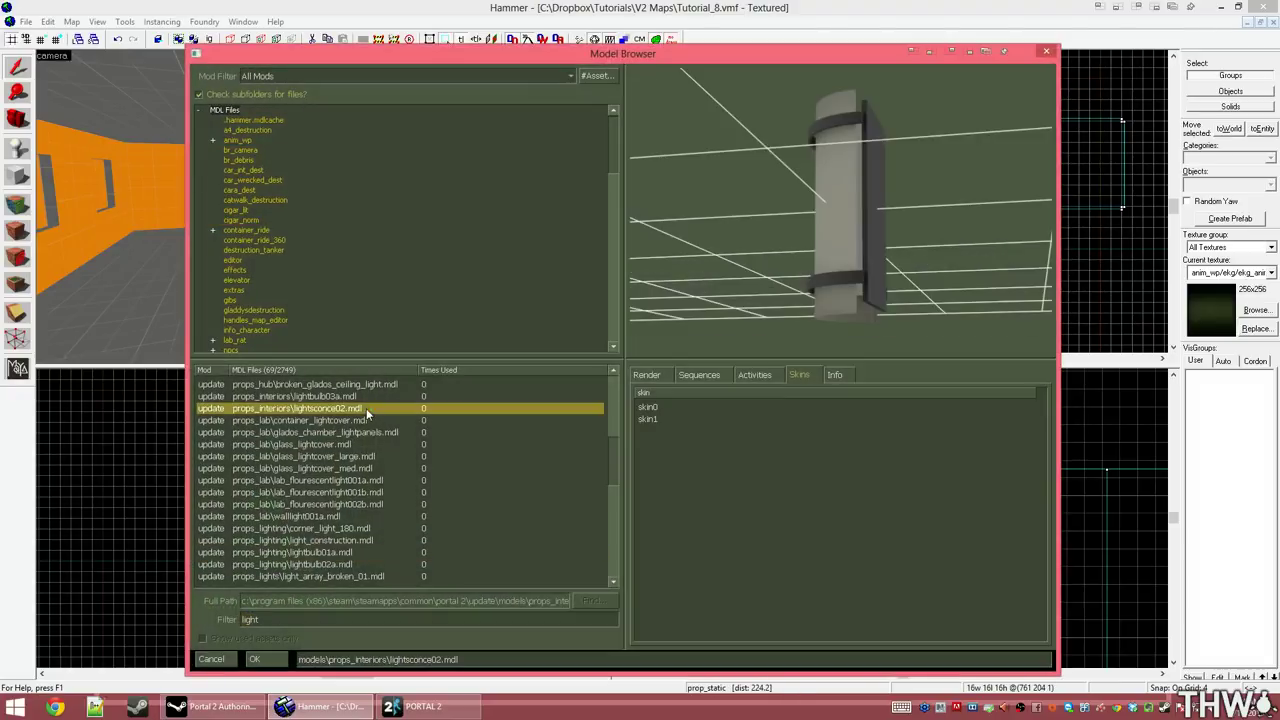
pyautogui.press('Down')
pyautogui.press('Down')
pyautogui.press('Down')
pyautogui.press('Down')
pyautogui.press('Down')
pyautogui.press('Down')
pyautogui.press('Down')
pyautogui.press('Down')
pyautogui.press('Down')
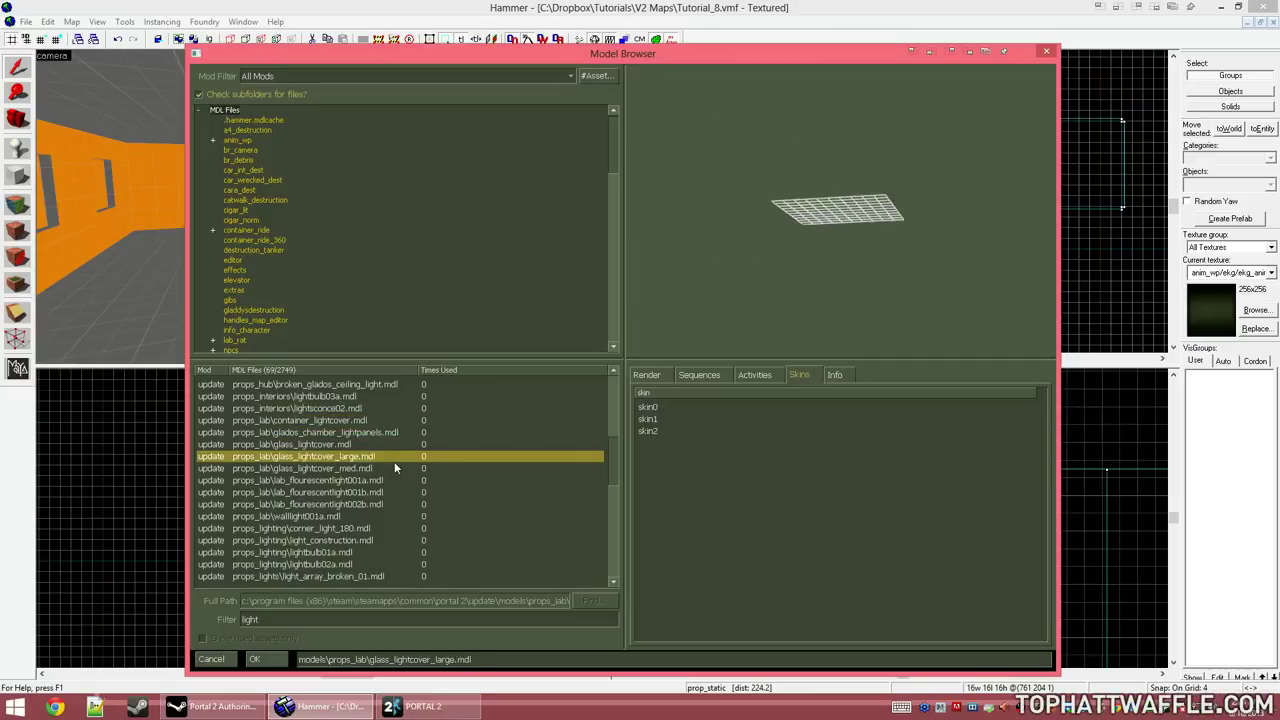
pyautogui.press('Down')
pyautogui.press('Down')
pyautogui.press('Down')
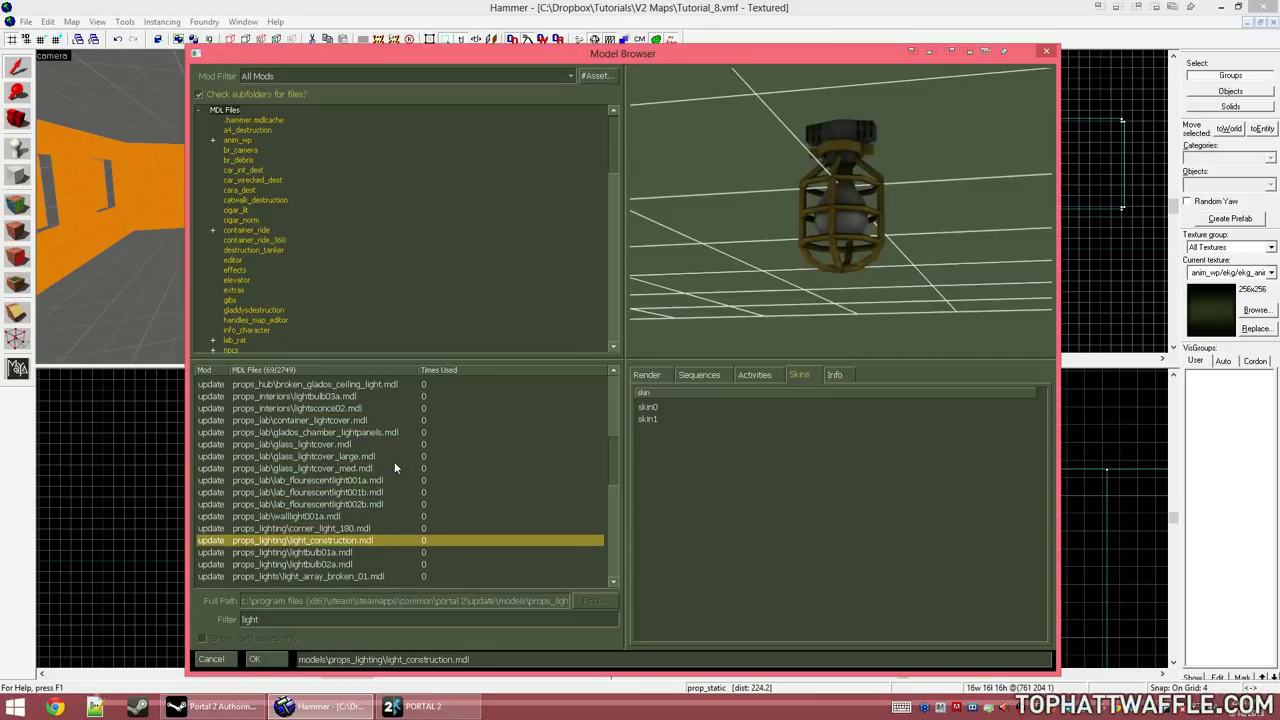
pyautogui.moveTo(832, 194)
pyautogui.mouseDown()
pyautogui.moveTo(845, 180)
pyautogui.moveTo(860, 205)
pyautogui.moveTo(841, 185)
pyautogui.mouseUp()
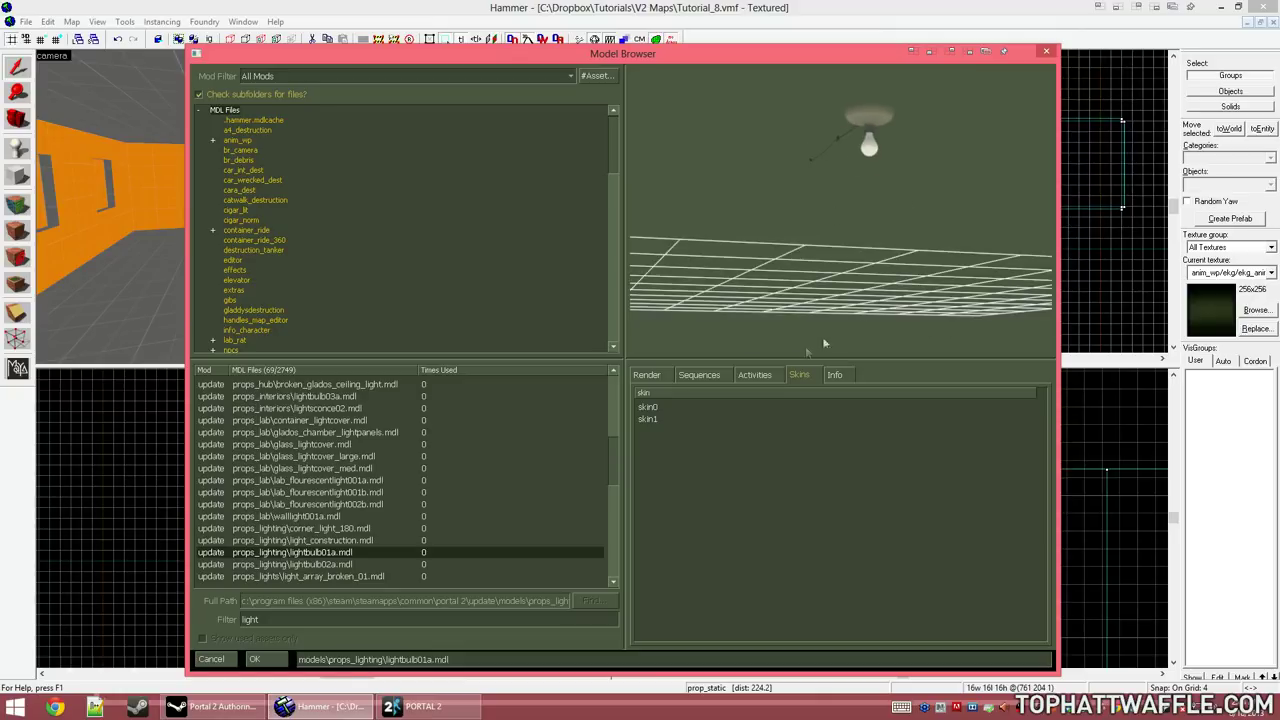
# Step: Compare skin0 and skin1 of the light bulb model and apply the model as the prop's World Model
pyautogui.click(647, 375)
pyautogui.click(755, 375)
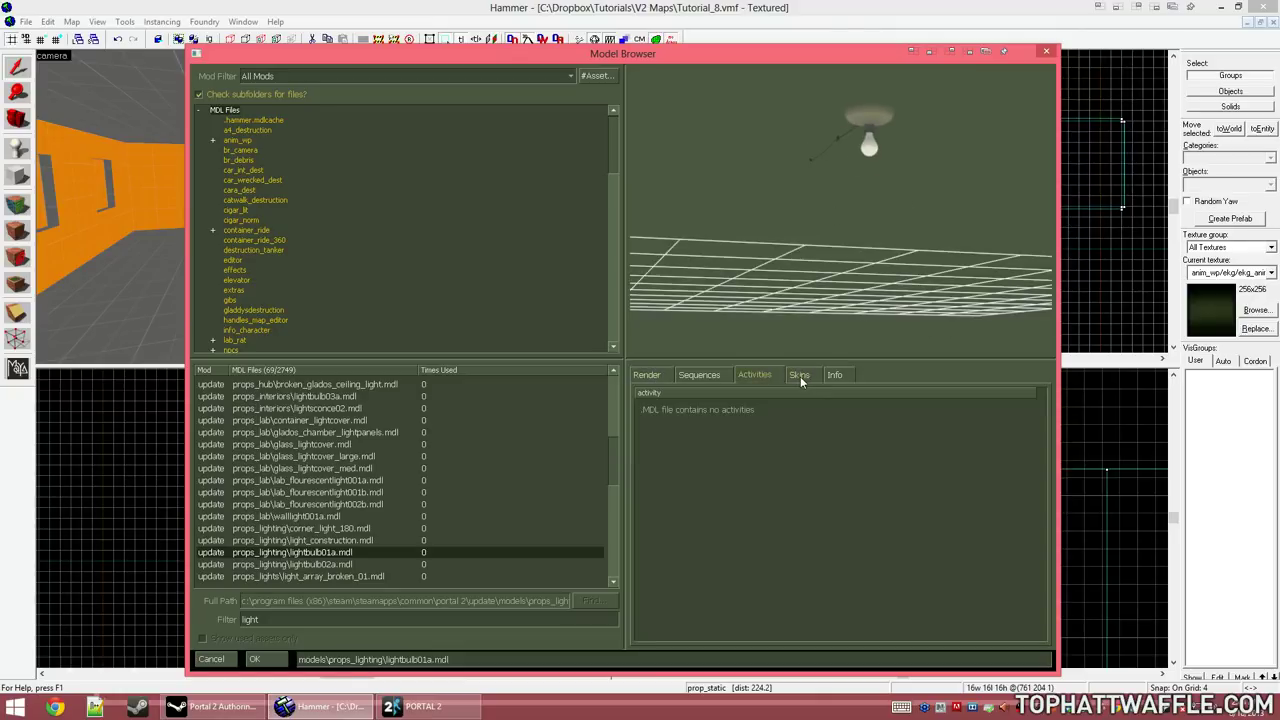
pyautogui.click(798, 377)
pyautogui.click(648, 408)
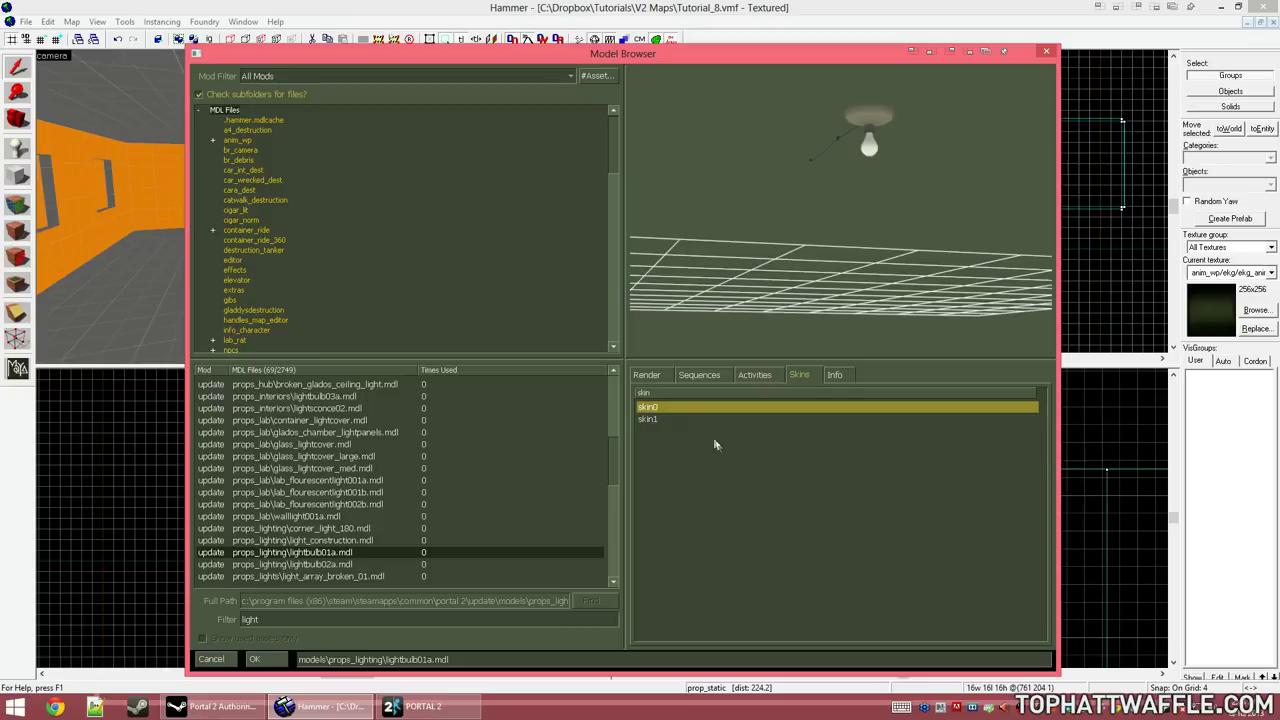
pyautogui.press('Down')
pyautogui.press('Up')
pyautogui.press('Down')
pyautogui.press('Up')
pyautogui.press('Return')
pyautogui.click(944, 406)
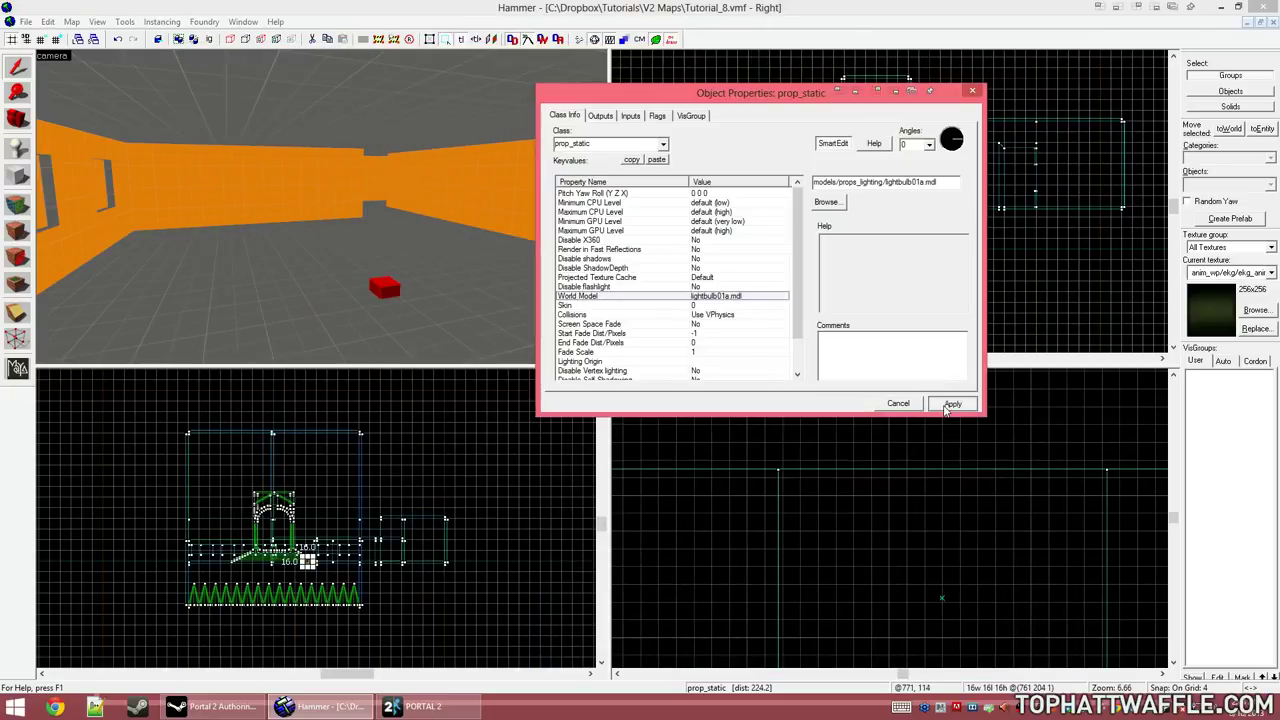
pyautogui.click(898, 405)
# Step: Raise the light bulb prop up to the room's ceiling and reposition it in the top view
pyautogui.hotkey('ctrl', 'e')
pyautogui.scroll(-6, 848, 538)
pyautogui.moveTo(861, 503); pyautogui.dragTo(865, 373)
pyautogui.scroll(4, 882, 404)
pyautogui.scroll(10, 910, 194)
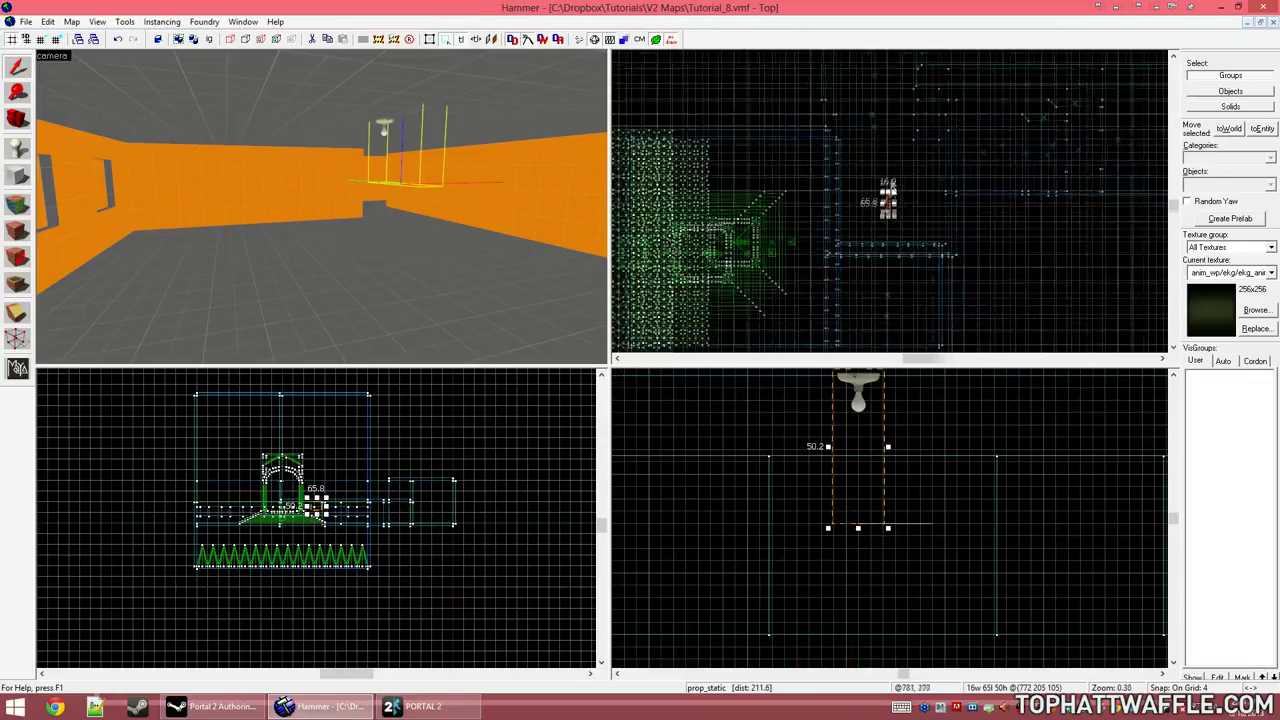
pyautogui.moveTo(829, 290); pyautogui.dragTo(738, 219)
pyautogui.press('Escape')
# Step: Copy the ceiling light bulb prop to a spot slightly below the original
pyautogui.press('z')
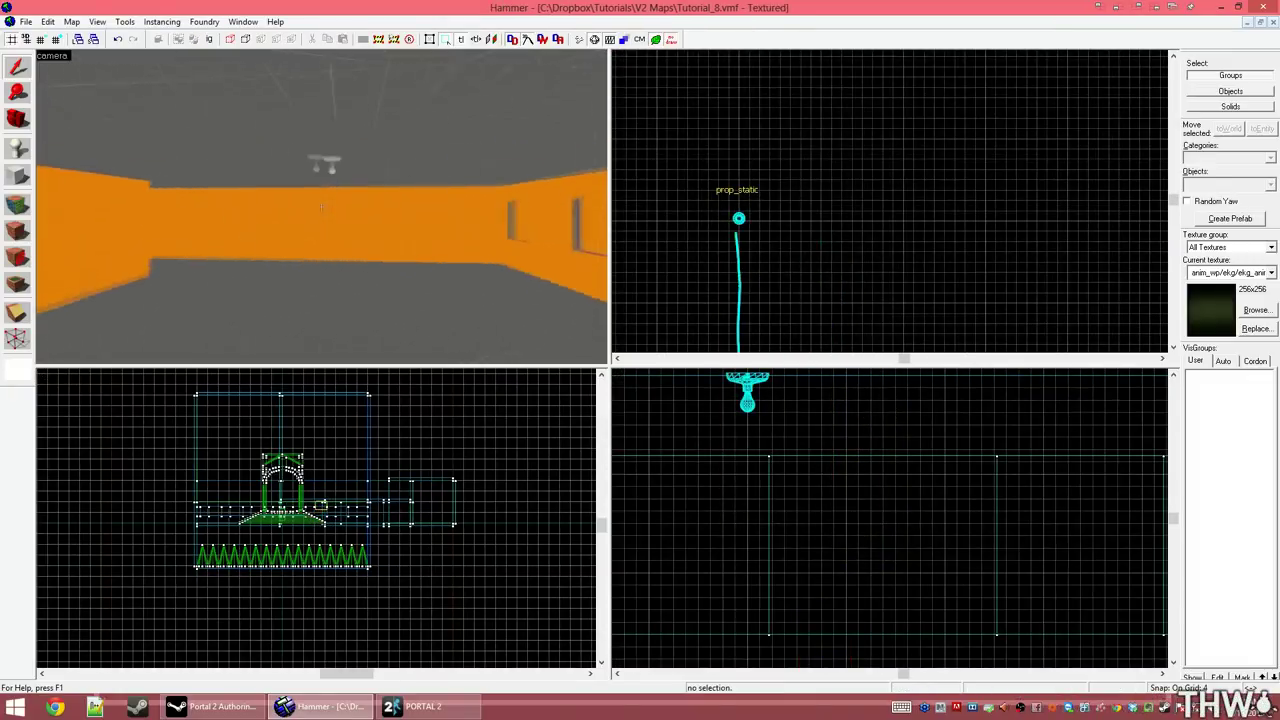
pyautogui.press('a')
pyautogui.press('w')
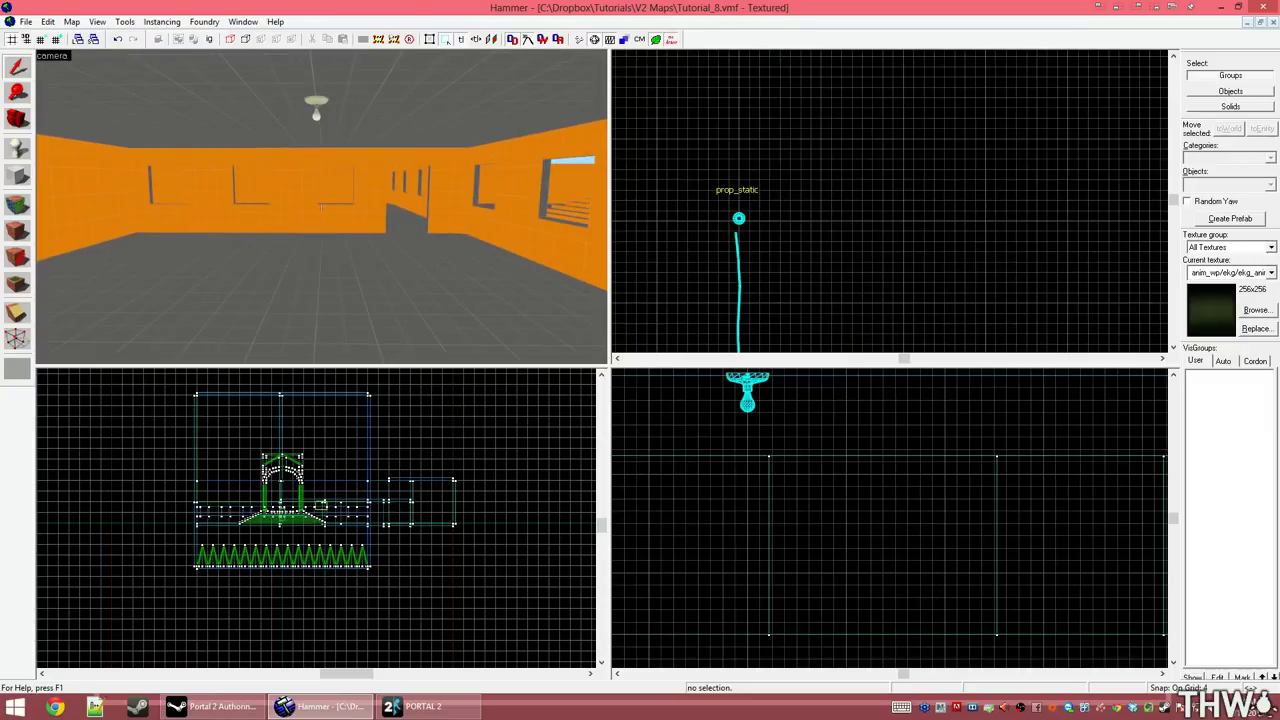
pyautogui.press('z')
pyautogui.click(306, 158)
pyautogui.click(310, 165)
pyautogui.scroll(-4, 777, 444)
pyautogui.scroll(4, 777, 446)
# Step: Change the copied prop's class to light and apply it
pyautogui.hotkey('alt', 'Return')
pyautogui.doubleClick(639, 143)
pyautogui.write('l')
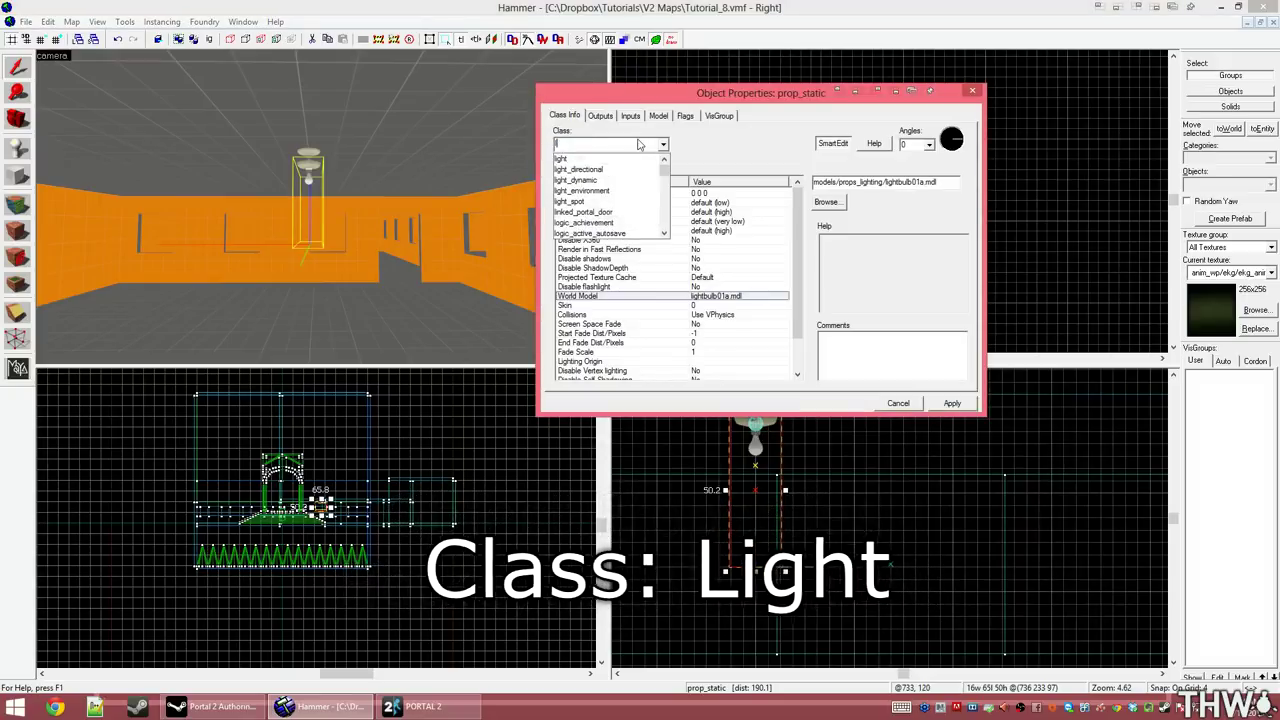
pyautogui.write('ight')
pyautogui.click(952, 403)
pyautogui.click(899, 403)
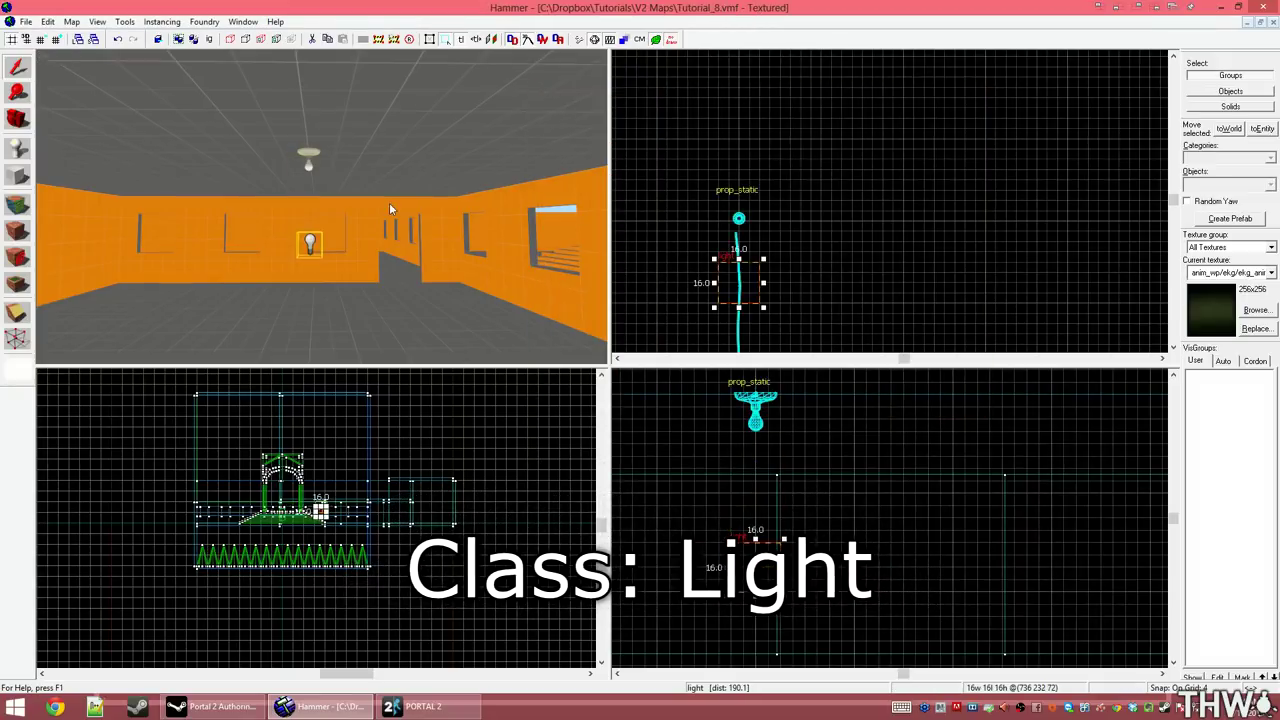
# Step: Move the light entity directly beneath the ceiling bulb prop, aligning it in the top and right views
pyautogui.press('z')
pyautogui.press('w')
pyautogui.press('z')
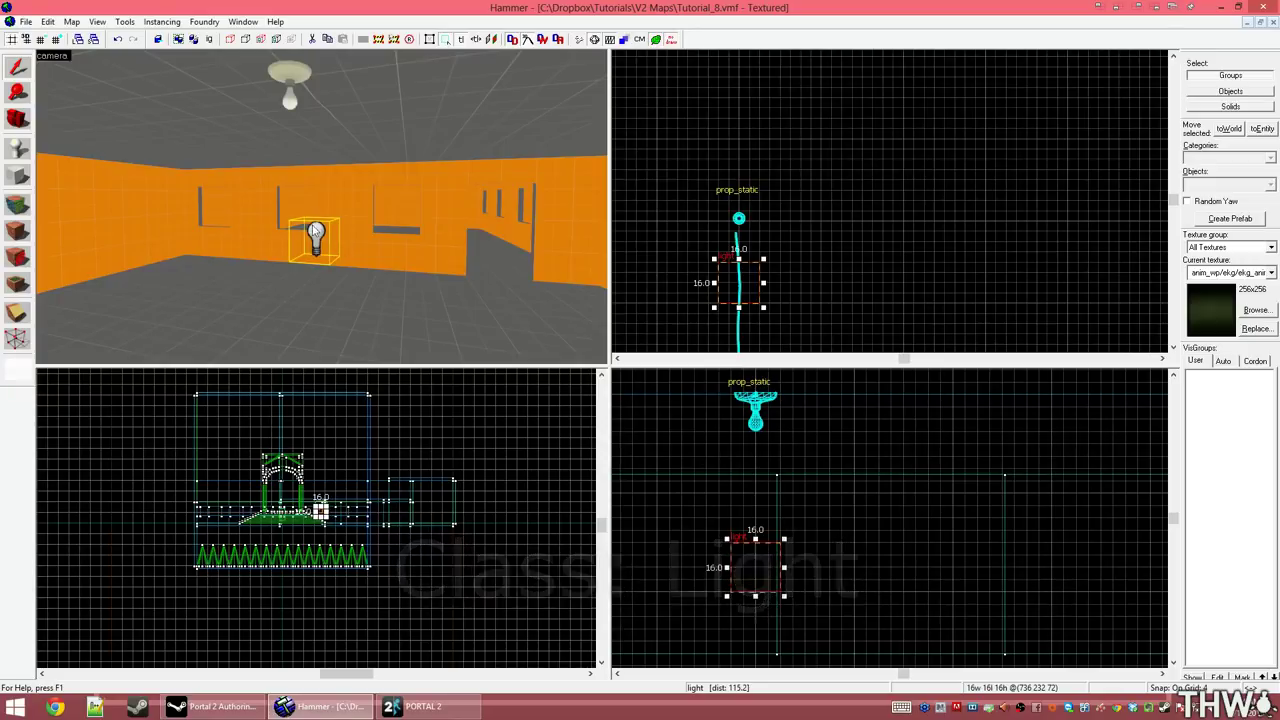
pyautogui.scroll(3, 722, 268)
pyautogui.moveTo(757, 291); pyautogui.dragTo(757, 185)
pyautogui.moveTo(771, 556); pyautogui.dragTo(771, 443)
pyautogui.press('Escape')
# Step: Lower the light entity about 8 units so it sits farther below the bulb model
pyautogui.press('z')
pyautogui.press('w')
pyautogui.press('z')
pyautogui.press('z')
pyautogui.press('w')
pyautogui.press('s')
pyautogui.press('z')
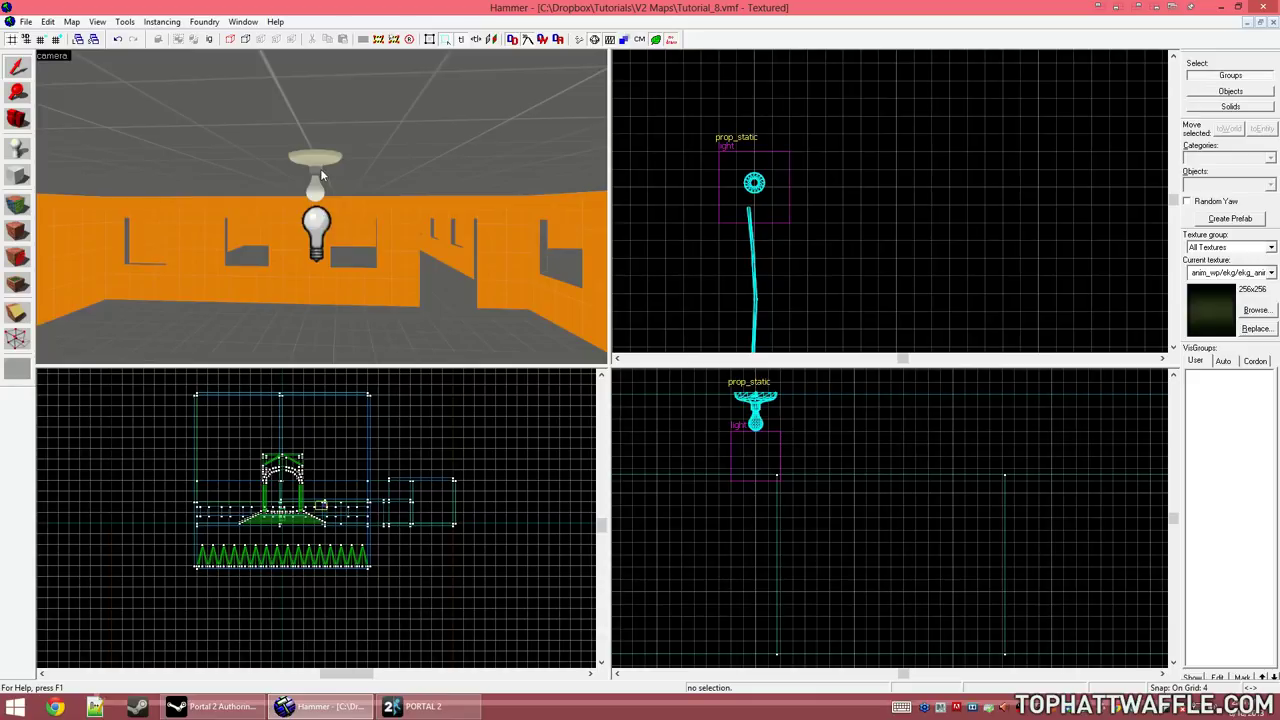
pyautogui.click(326, 218)
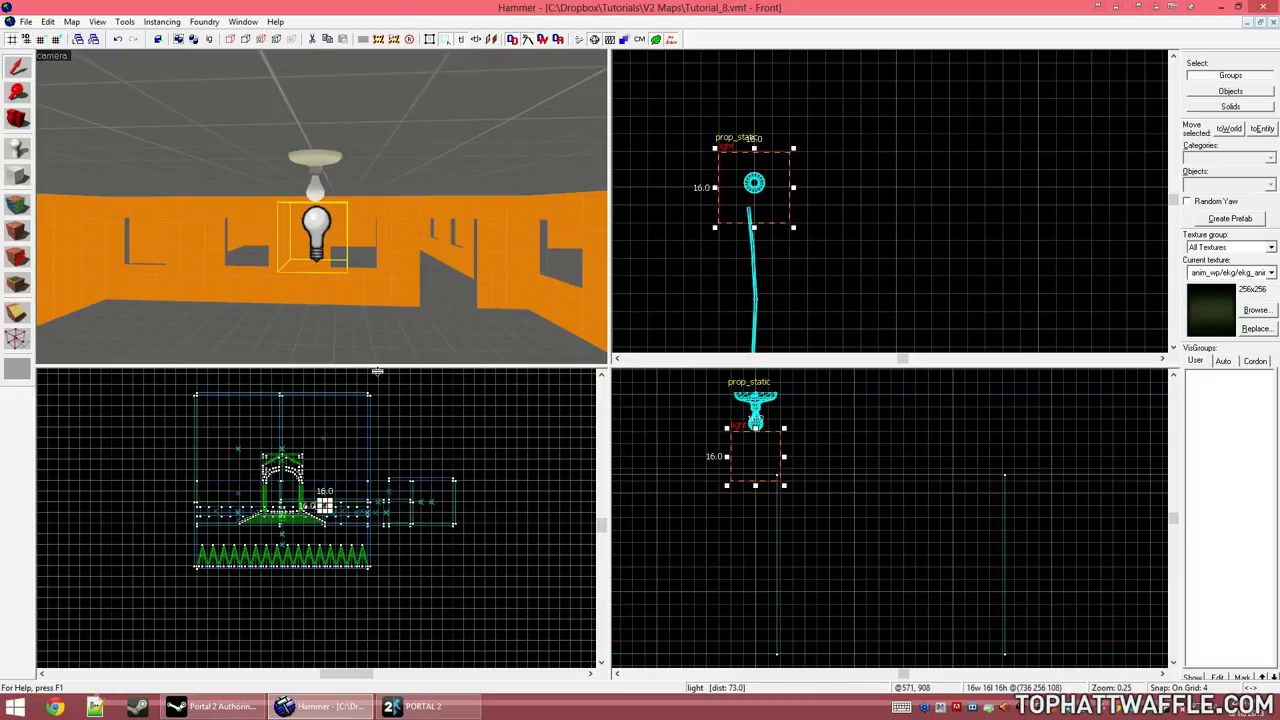
pyautogui.scroll(2, 887, 507)
pyautogui.moveTo(746, 414); pyautogui.dragTo(741, 452)
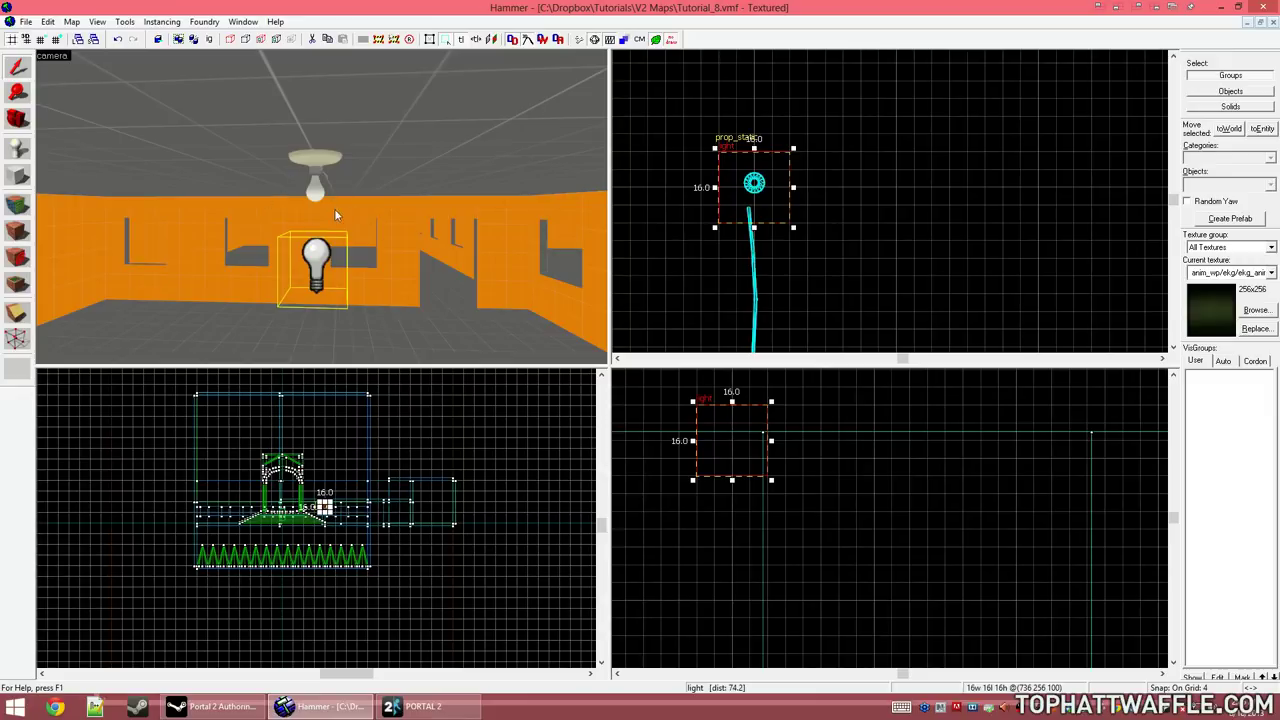
# Step: Open the object properties of the light entity, keeping the ceiling bulb in view
pyautogui.press('z')
pyautogui.press('s')
pyautogui.press('w')
pyautogui.press('z')
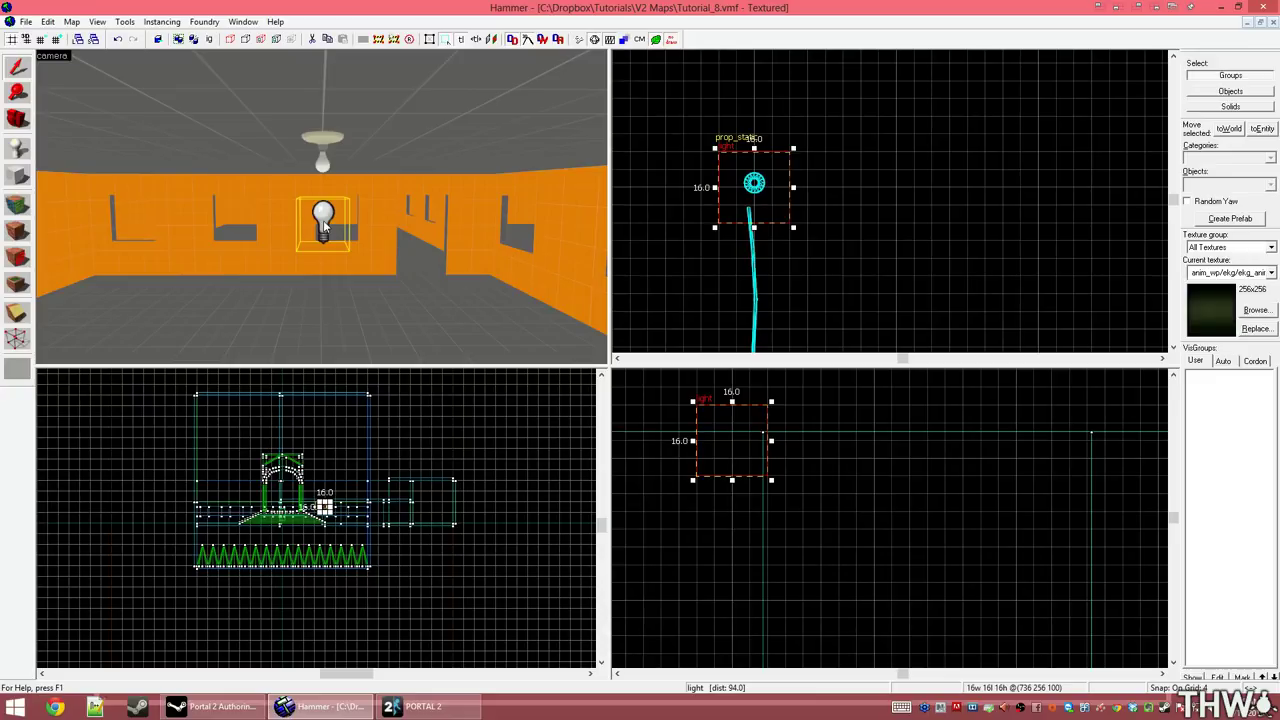
pyautogui.doubleClick(323, 222)
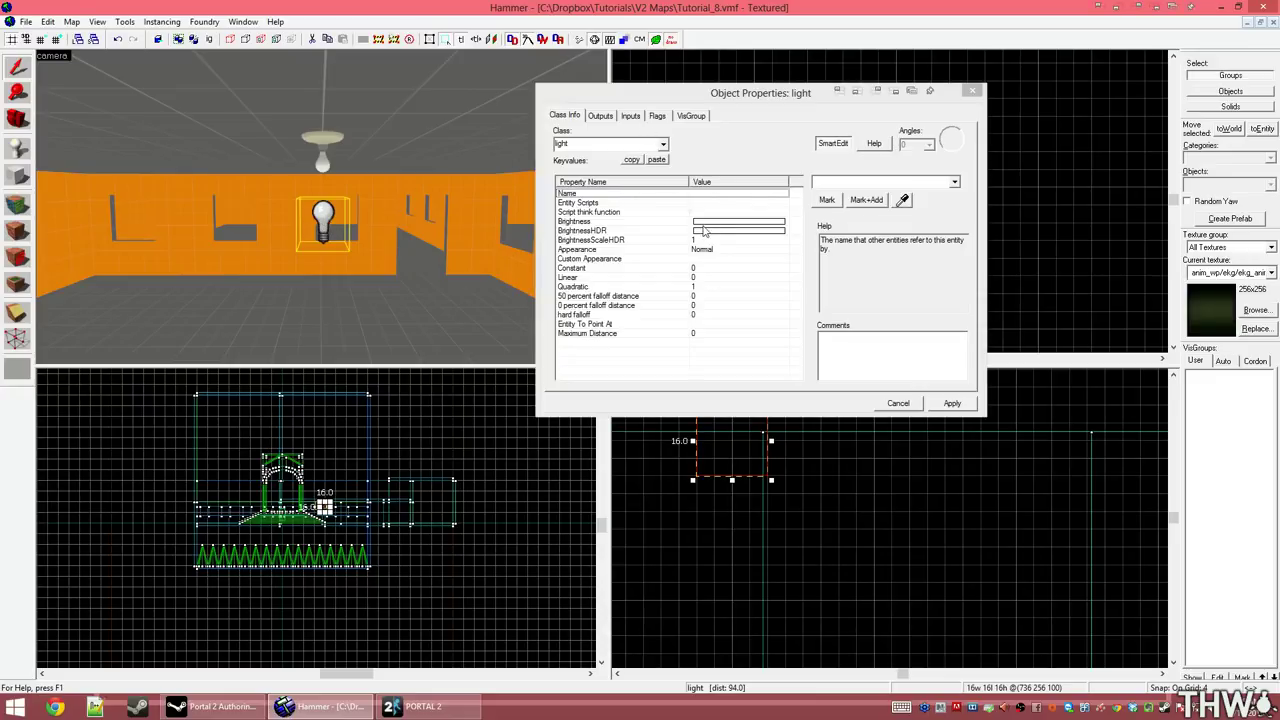
pyautogui.moveTo(649, 100); pyautogui.dragTo(737, 128)
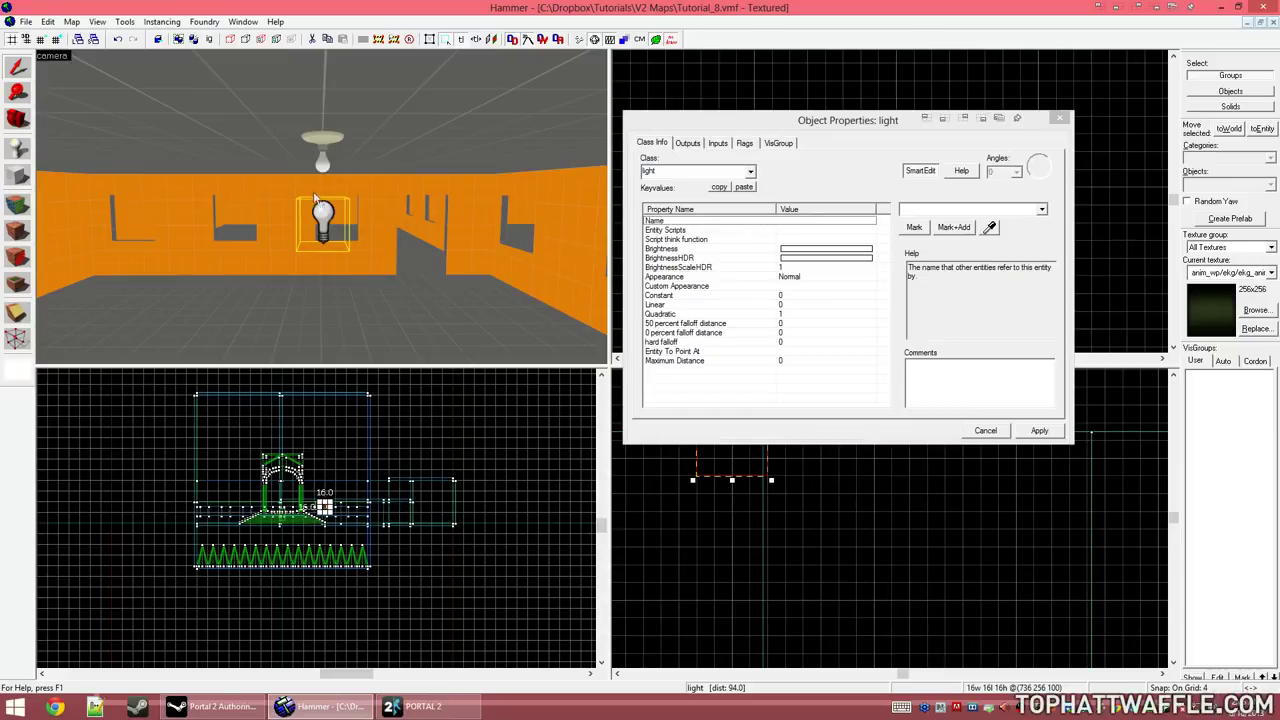
pyautogui.moveTo(799, 114); pyautogui.dragTo(748, 130)
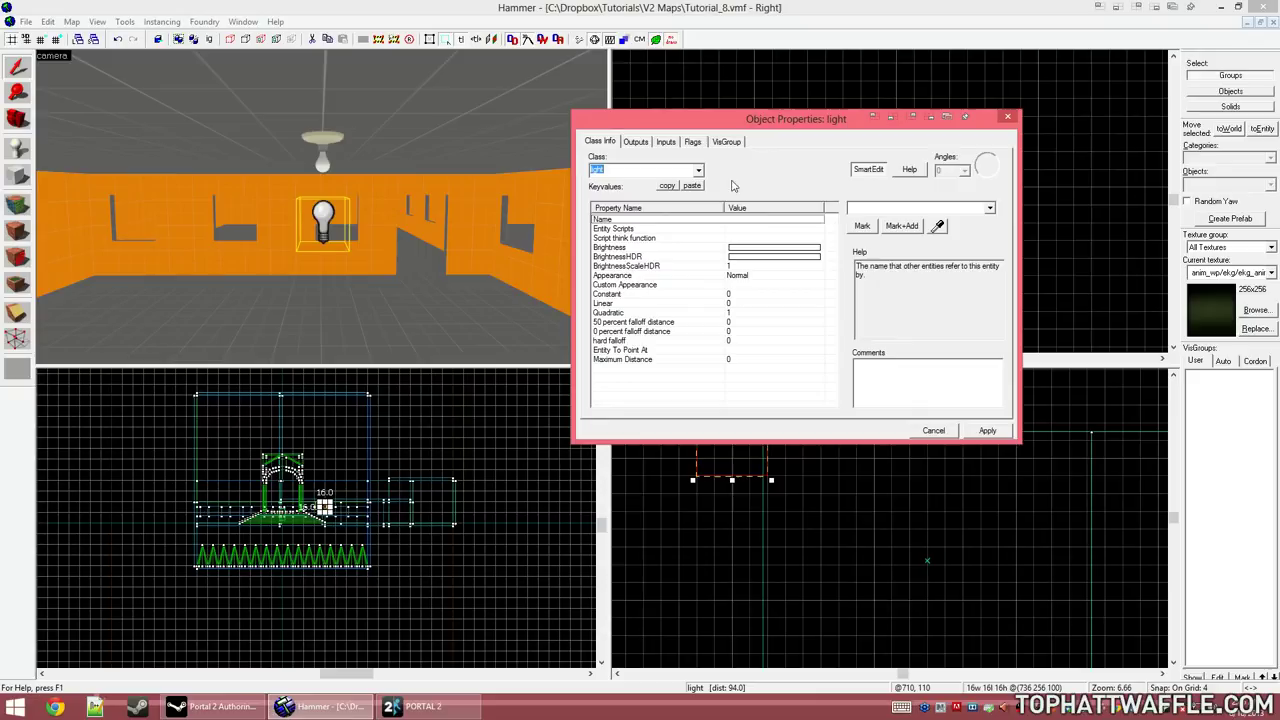
# Step: Set the light's Brightness colour to a pale yellow of 244 244 223 and apply it
pyautogui.click(612, 248)
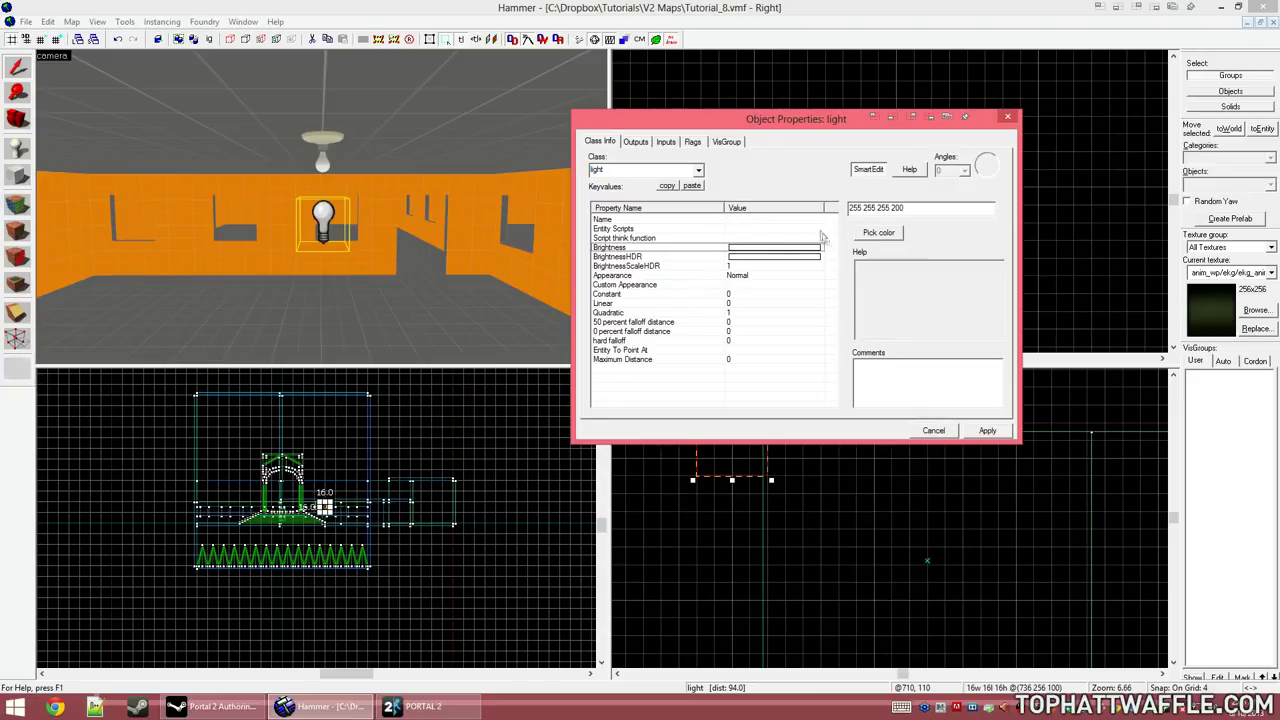
pyautogui.click(879, 233)
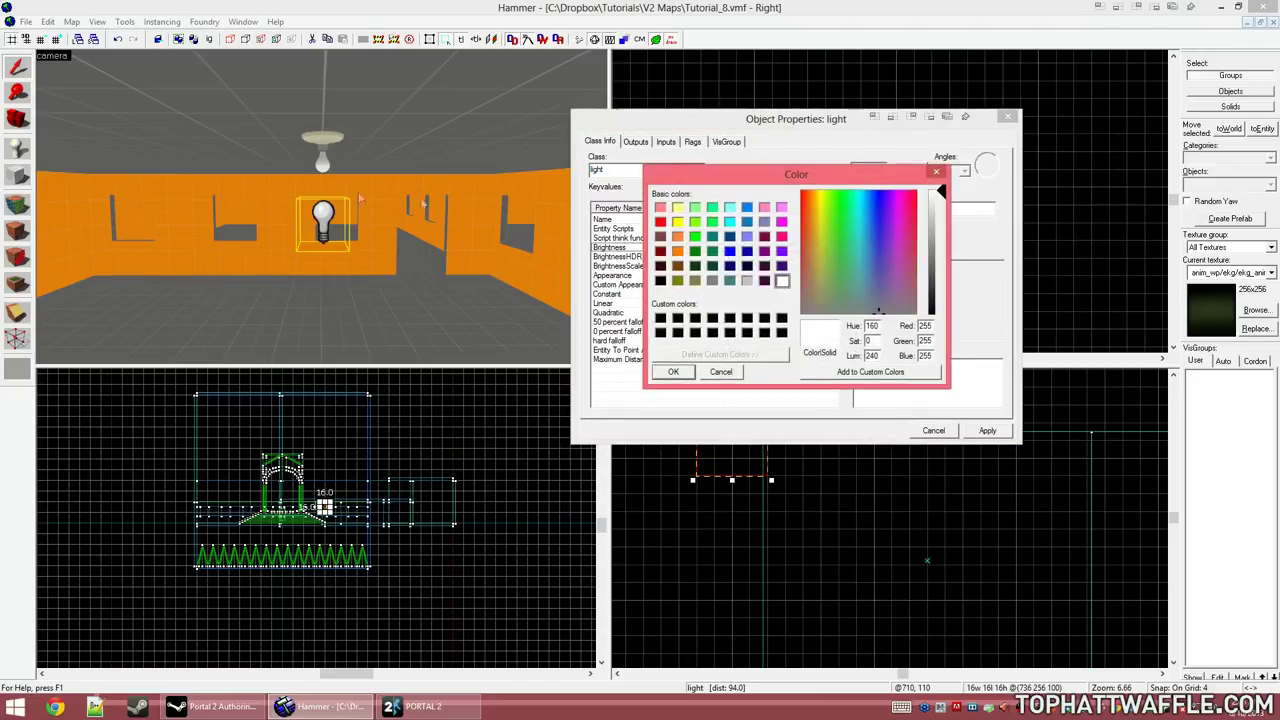
pyautogui.click(297, 14)
pyautogui.click(816, 260)
pyautogui.moveTo(816, 258); pyautogui.dragTo(820, 252)
pyautogui.click(938, 200)
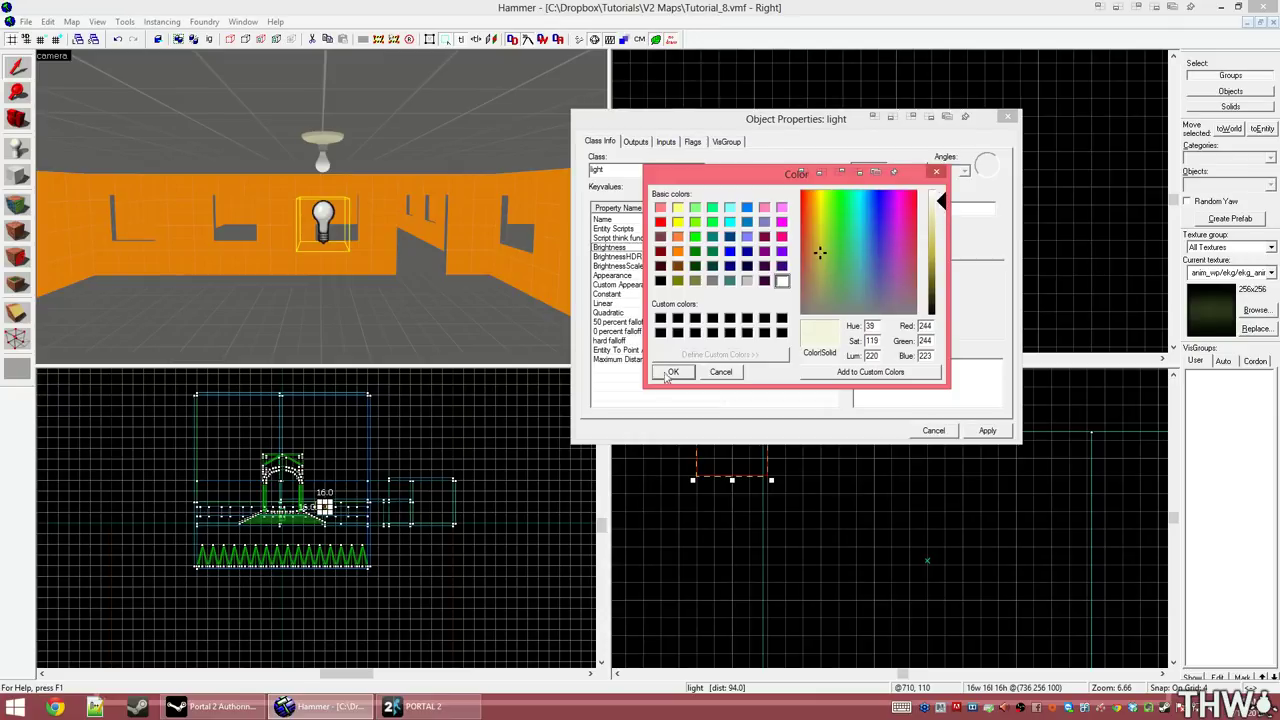
pyautogui.click(672, 374)
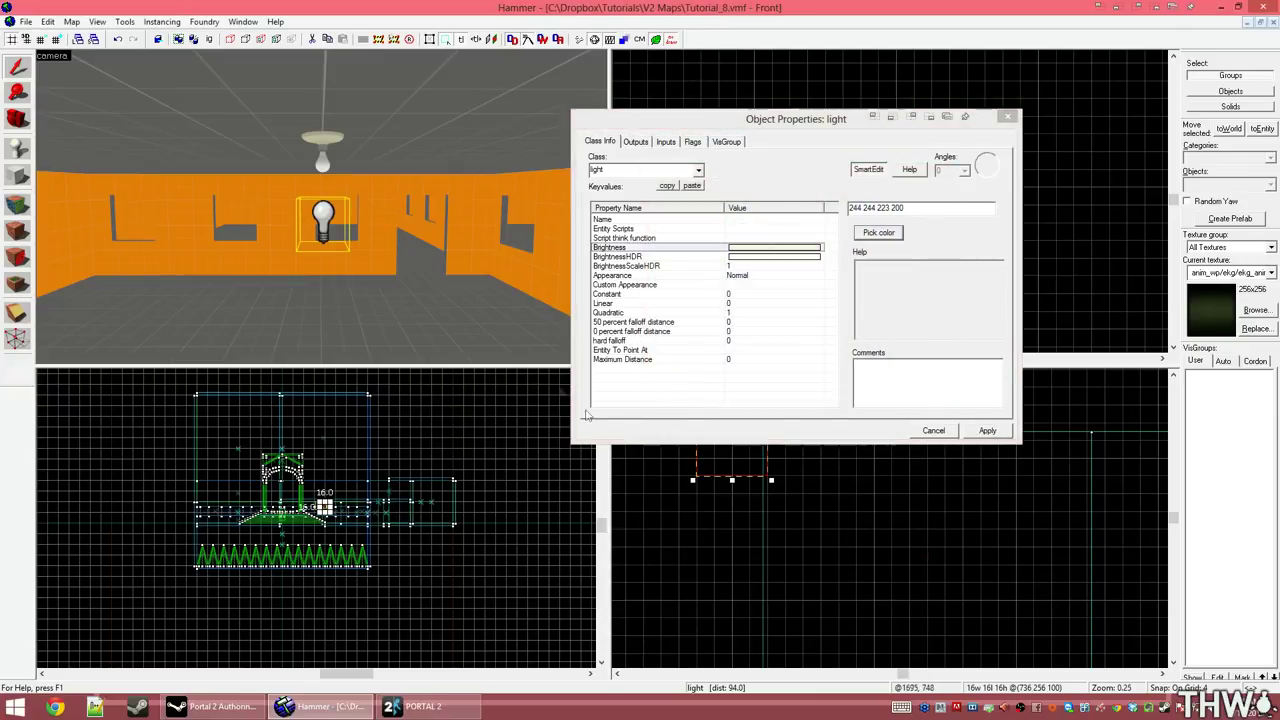
pyautogui.click(988, 431)
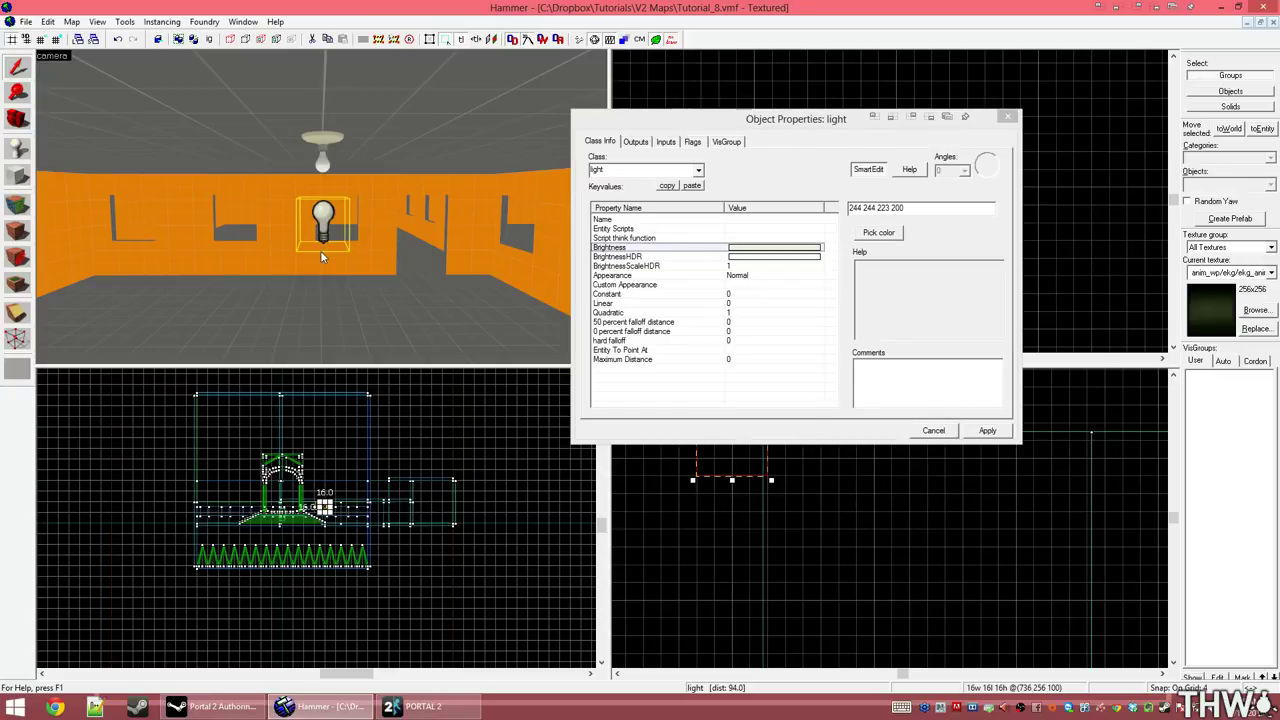
# Step: Examine the three colour numbers and the separate intensity number in the light entity's Brightness value
pyautogui.moveTo(890, 209); pyautogui.dragTo(811, 222)
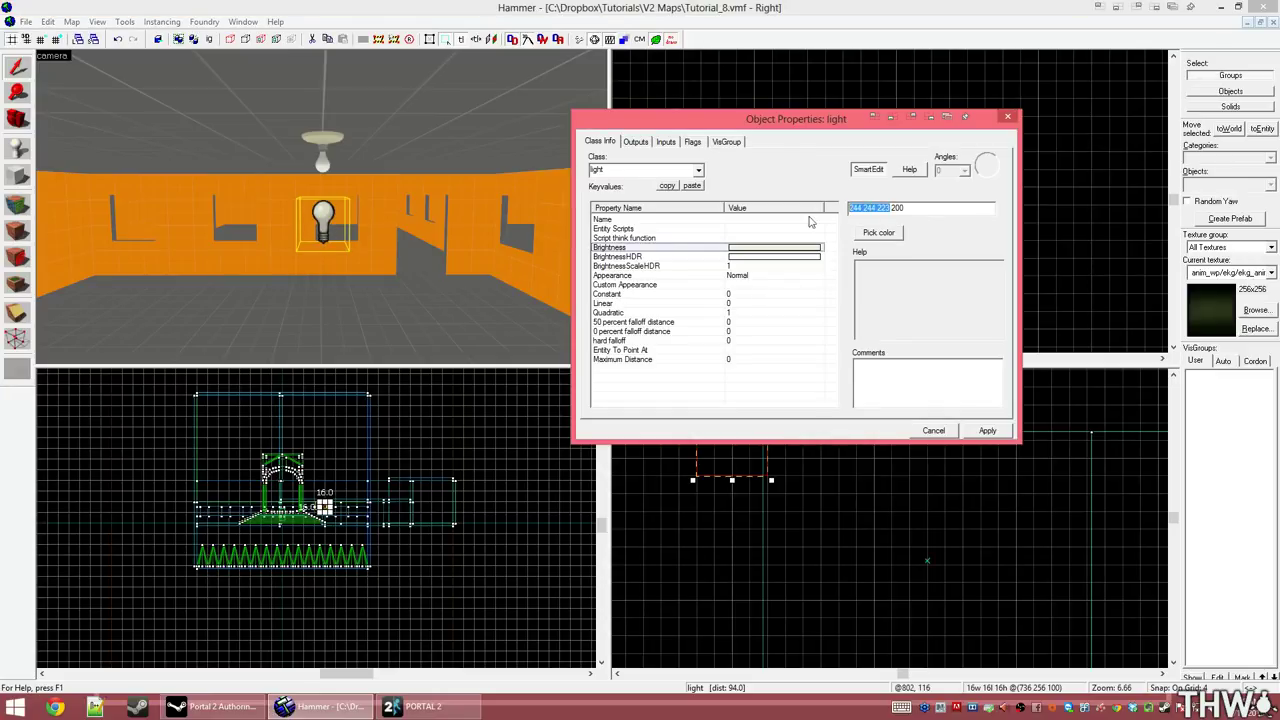
pyautogui.click(876, 208)
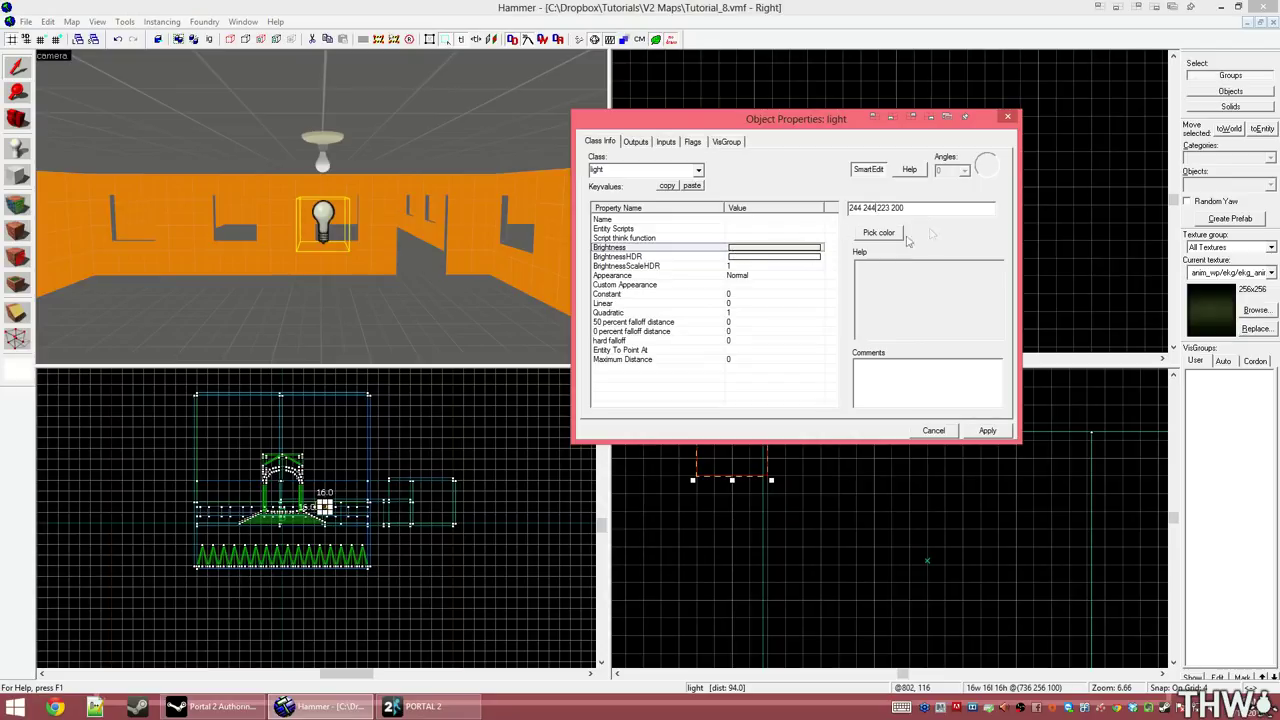
pyautogui.moveTo(892, 208); pyautogui.dragTo(922, 209)
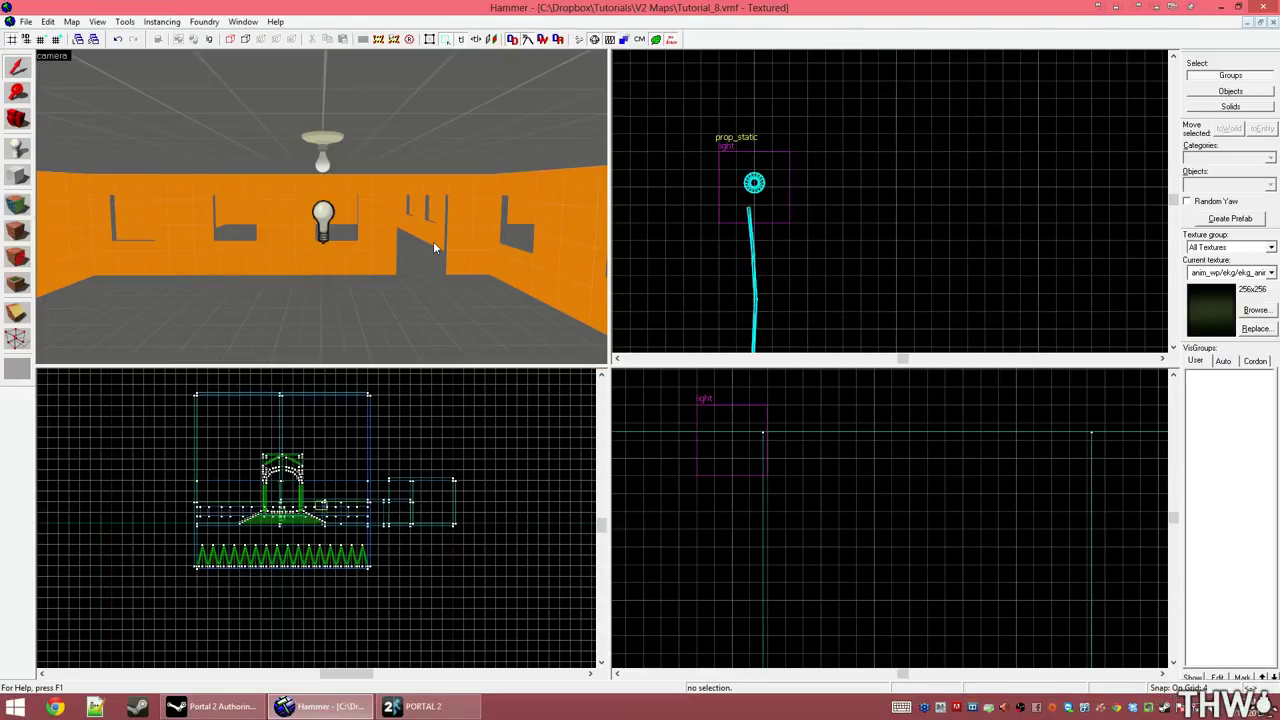
# Step: Walk through the room in the running Portal 2 map and inspect the bulb's light on the ceiling, walls and floor
pyautogui.click(580, 40)
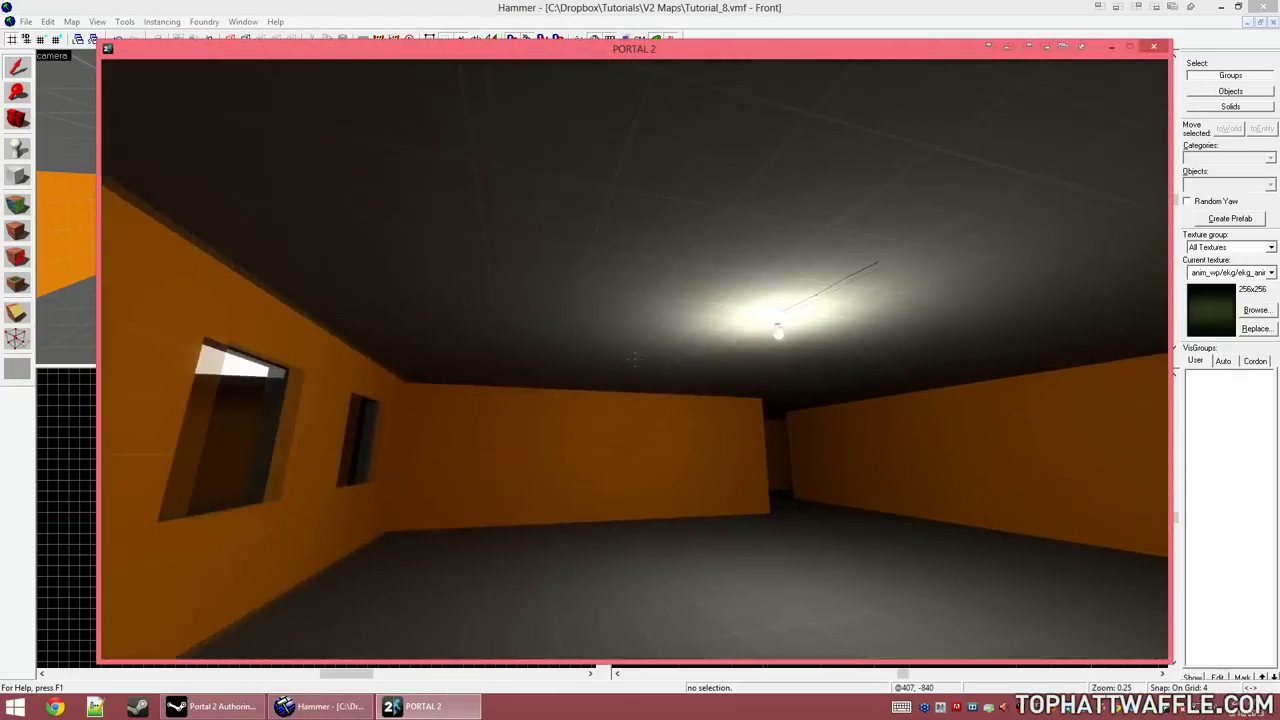
pyautogui.press('d')
pyautogui.press('w')
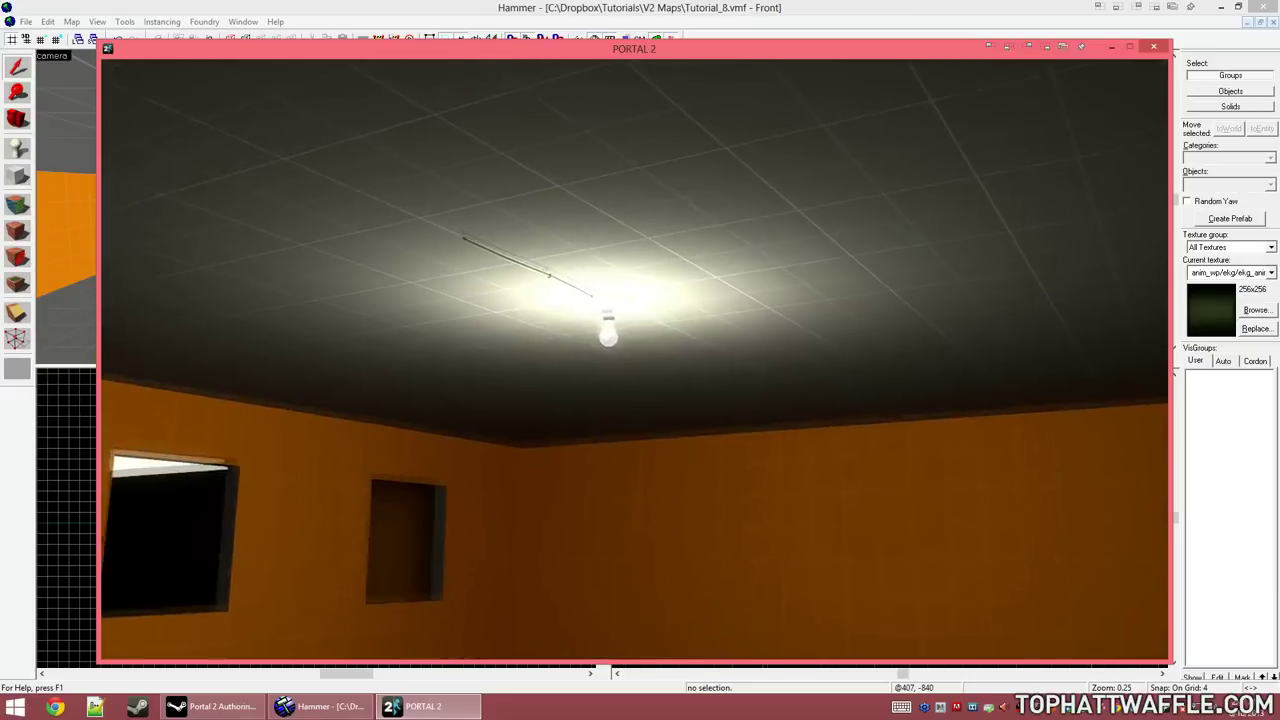
pyautogui.press('s')
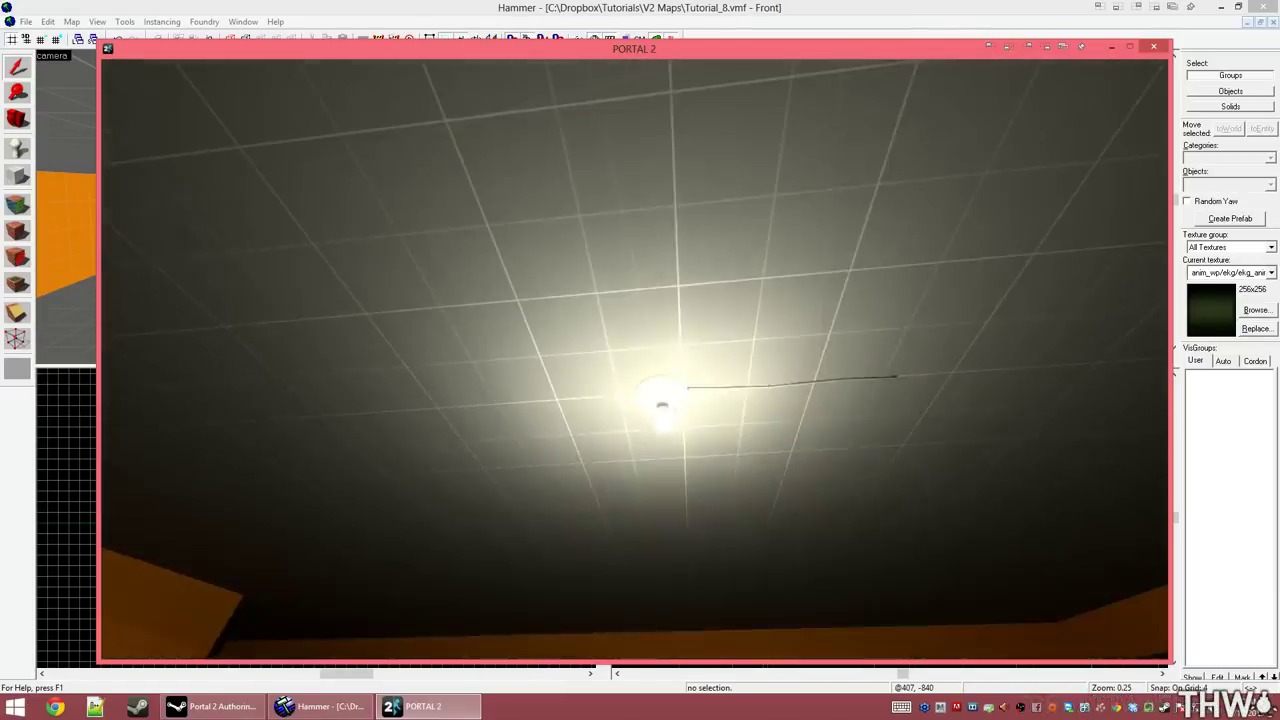
pyautogui.press('s')
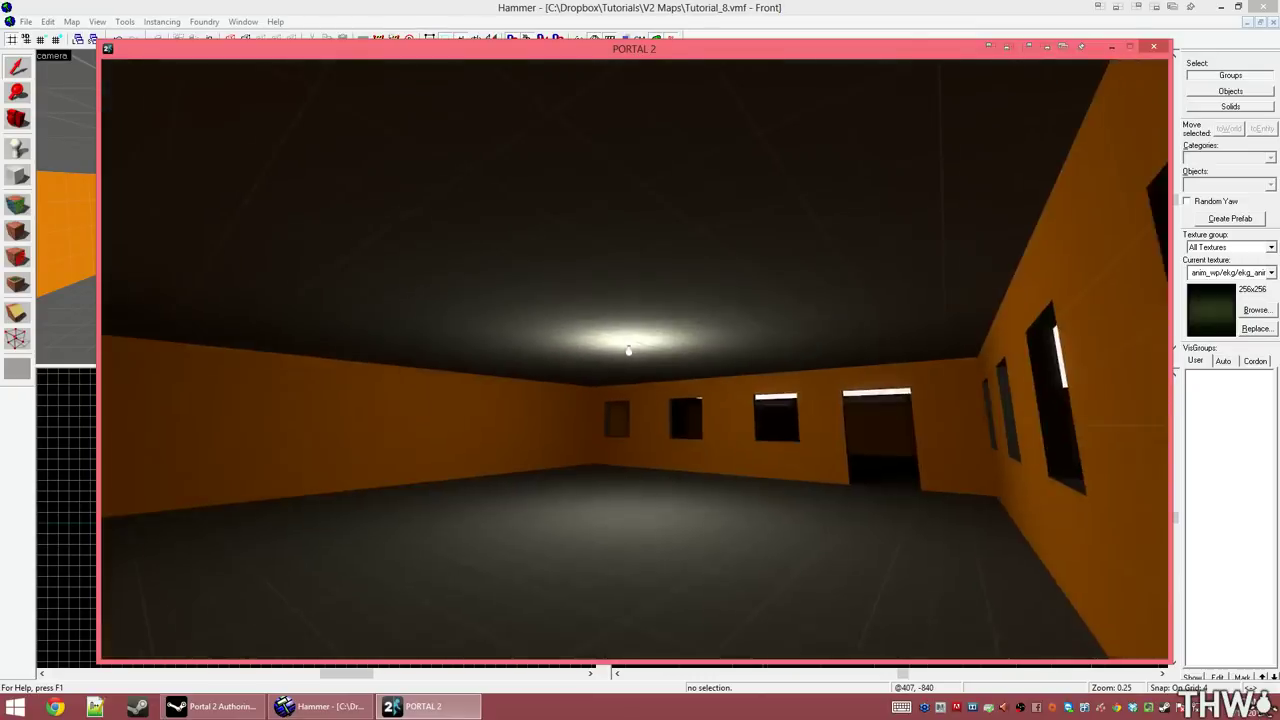
pyautogui.press('w')
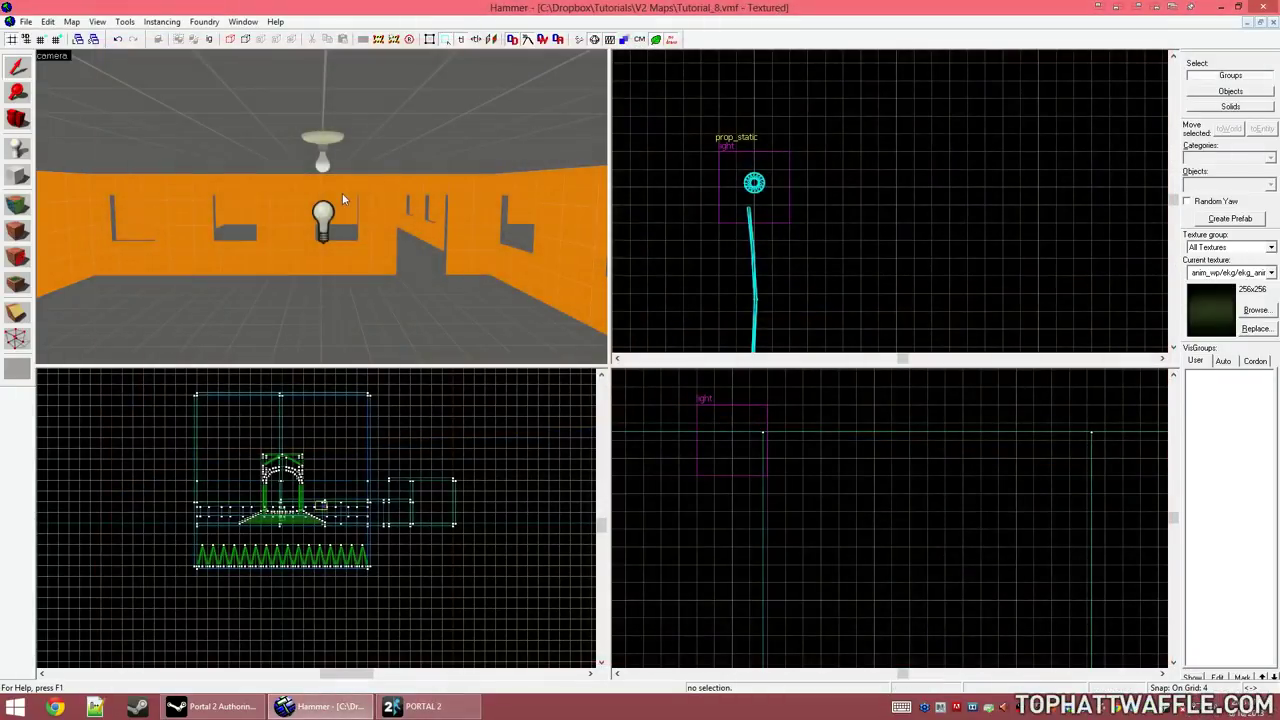
# Step: Place an info_player_start entity on the open floor in front of the protruding orange wall section
pyautogui.press('z')
pyautogui.press('z')
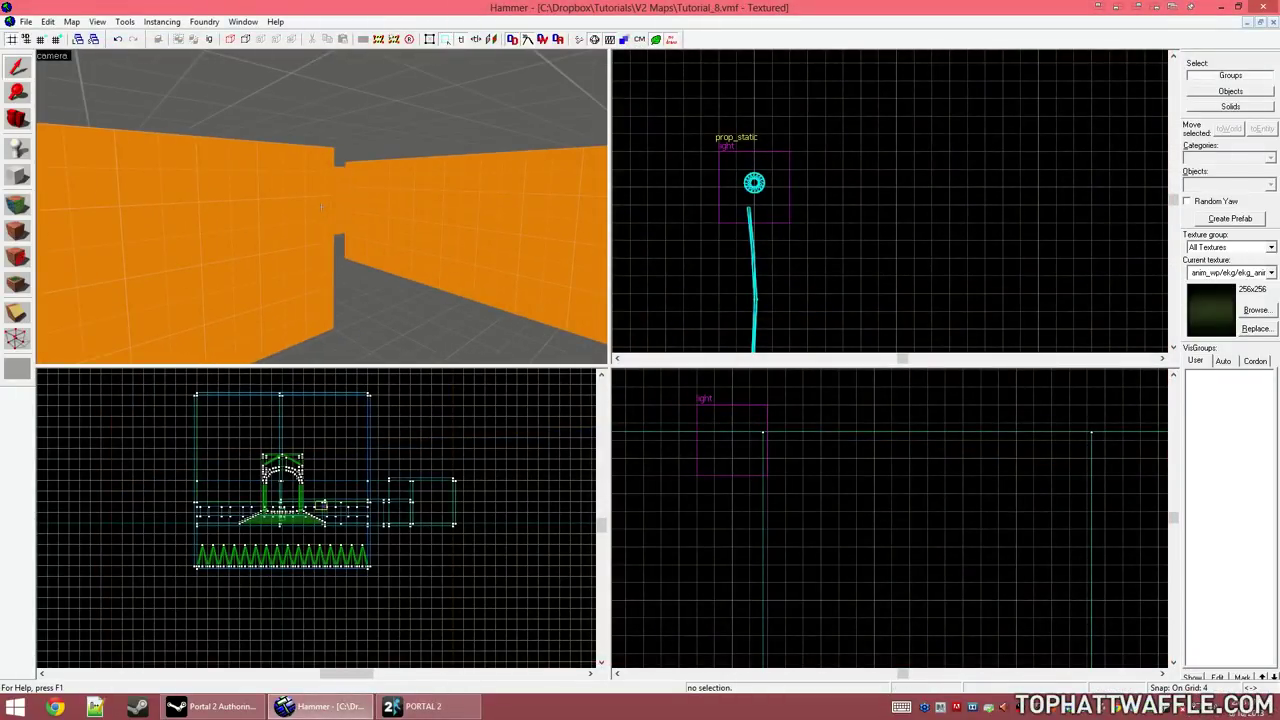
pyautogui.press('z')
pyautogui.press('s')
pyautogui.press('z')
pyautogui.hotkey('shift', 'e')
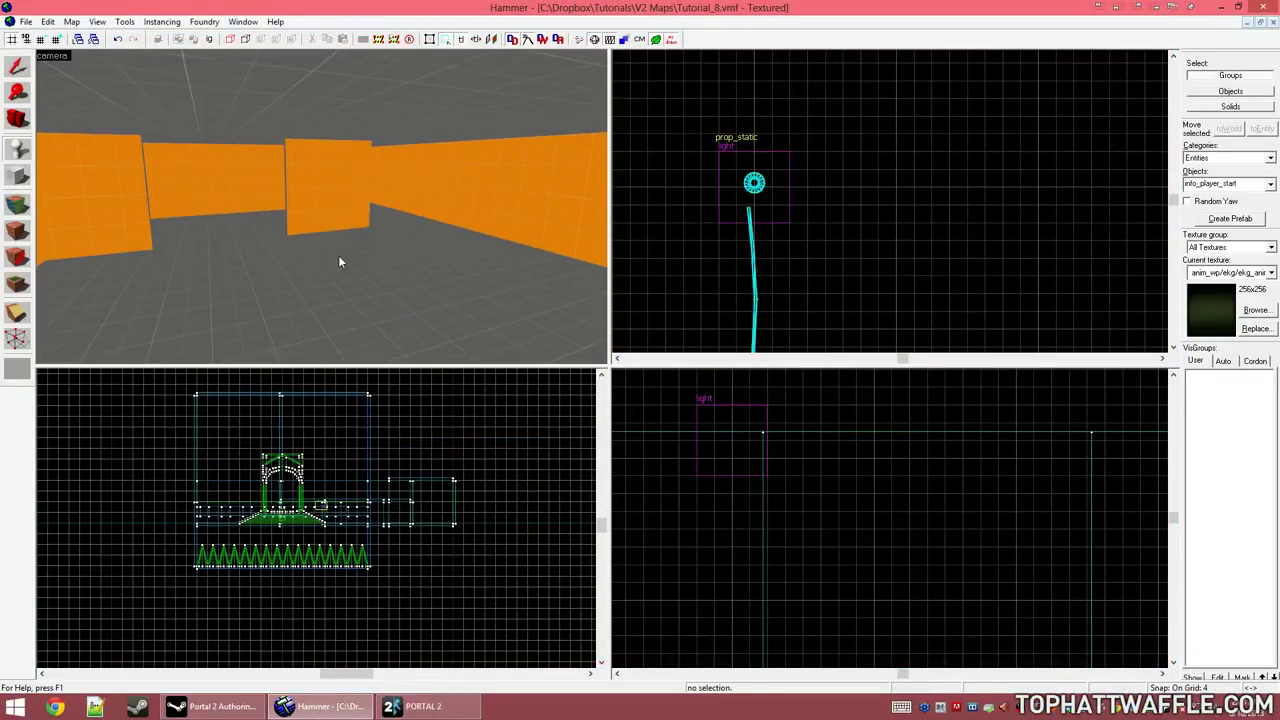
pyautogui.press('w')
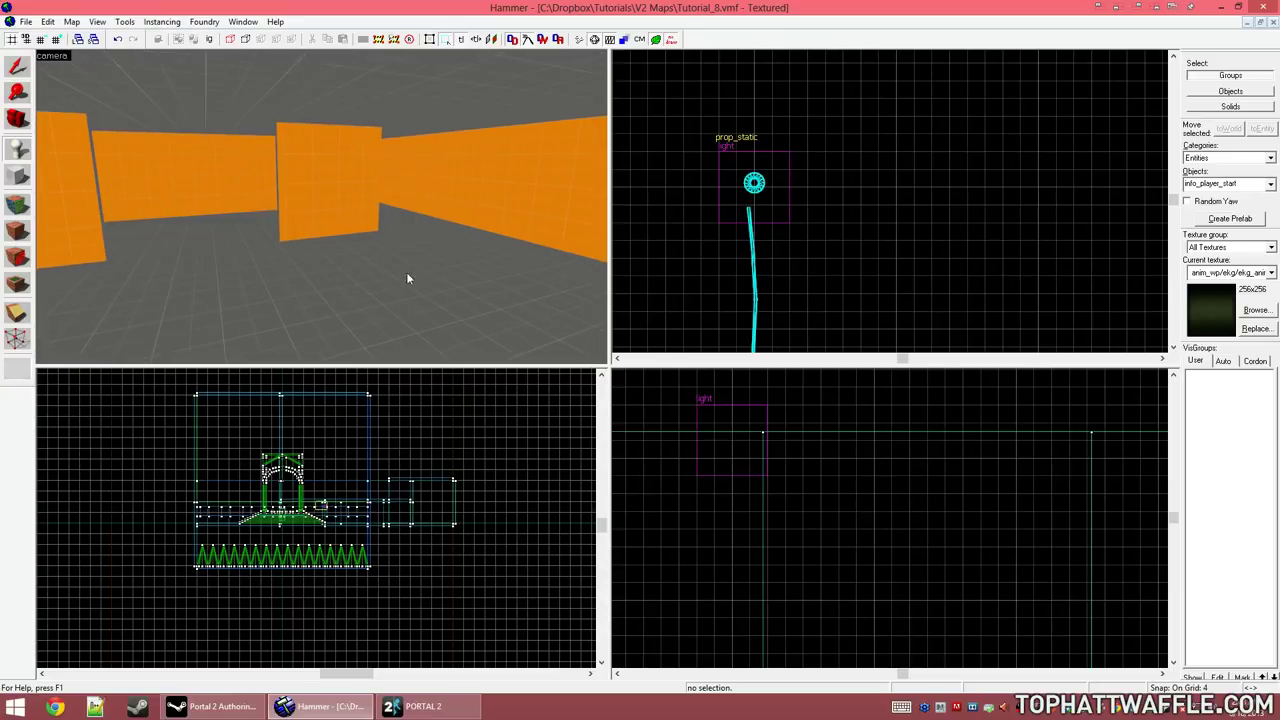
pyautogui.click(383, 248)
pyautogui.hotkey('shift', 's')
# Step: Change the placed entity's class to prop_static and open the model browser for it
pyautogui.doubleClick(388, 209)
pyautogui.doubleClick(640, 170)
pyautogui.write('stat')
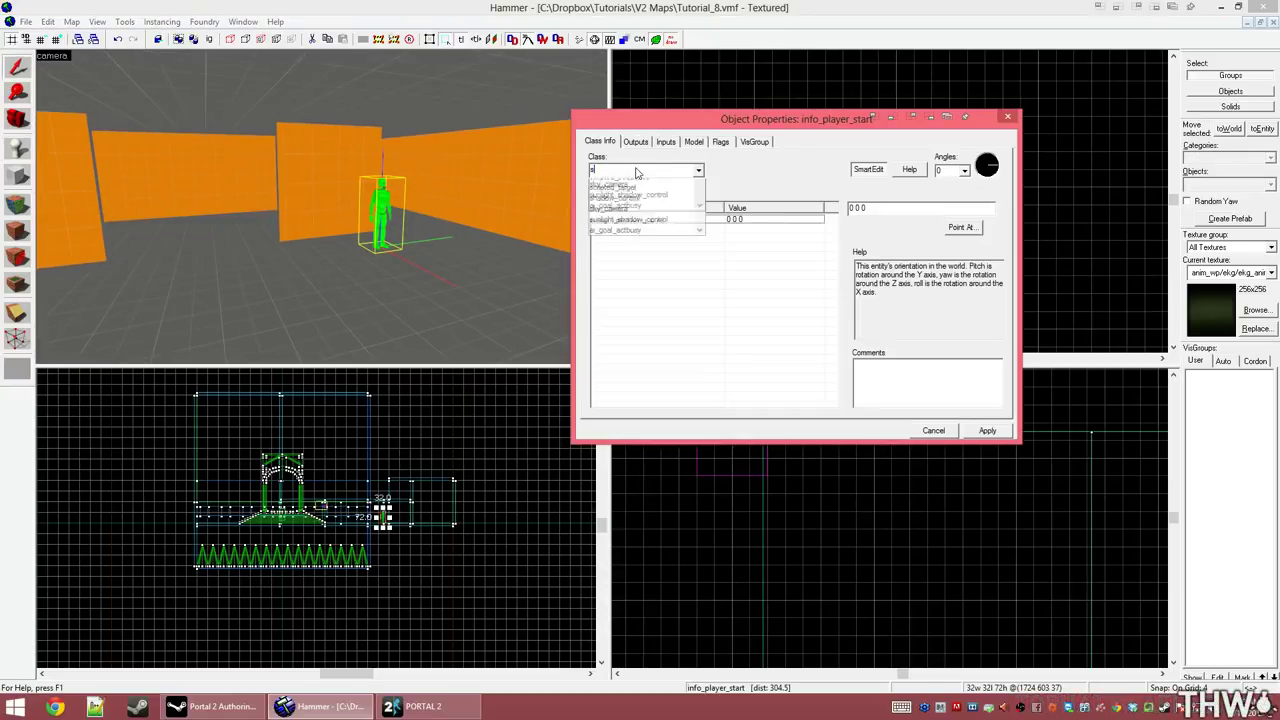
pyautogui.click(636, 206)
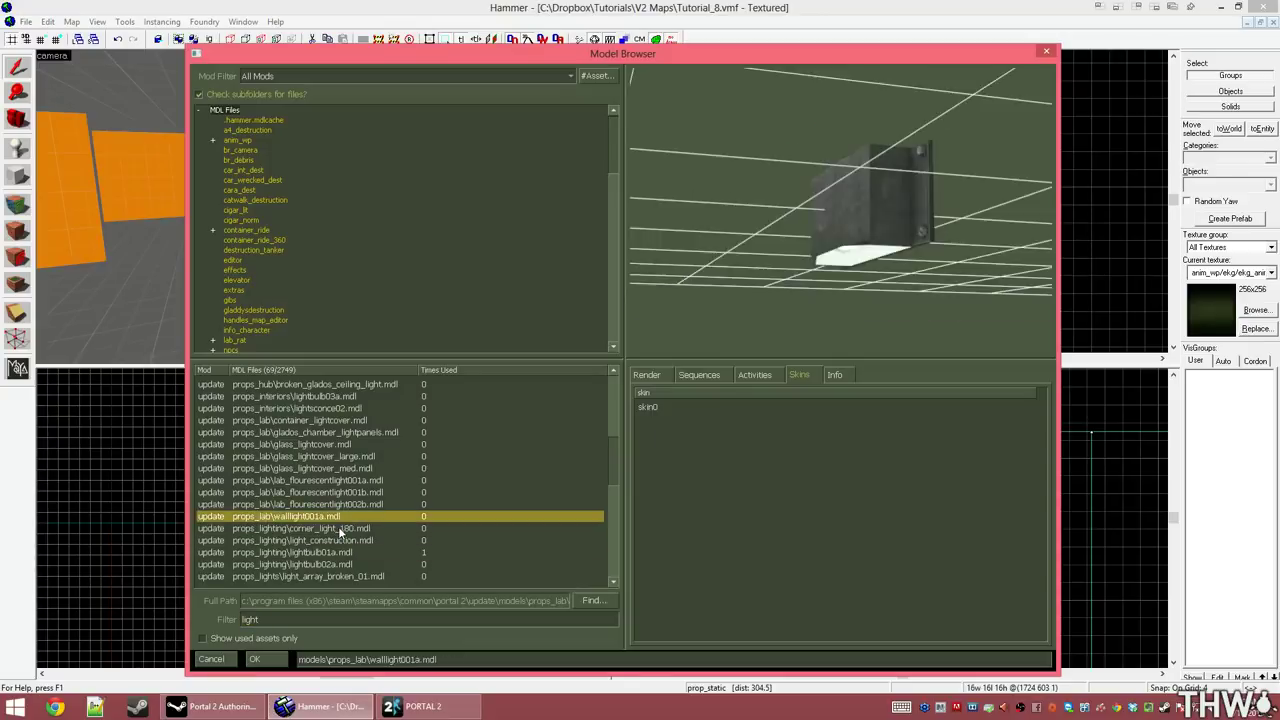
# Step: Find the props_equipment/light_floodlight.mdl model among the light models and inspect it in the preview
pyautogui.press('Up')
pyautogui.press('Up')
pyautogui.press('Up')
pyautogui.press('Up')
pyautogui.press('Up')
pyautogui.press('Up')
pyautogui.press('Up')
pyautogui.press('Up')
pyautogui.press('Up')
pyautogui.press('Up')
pyautogui.press('Up')
pyautogui.press('Up')
pyautogui.press('Up')
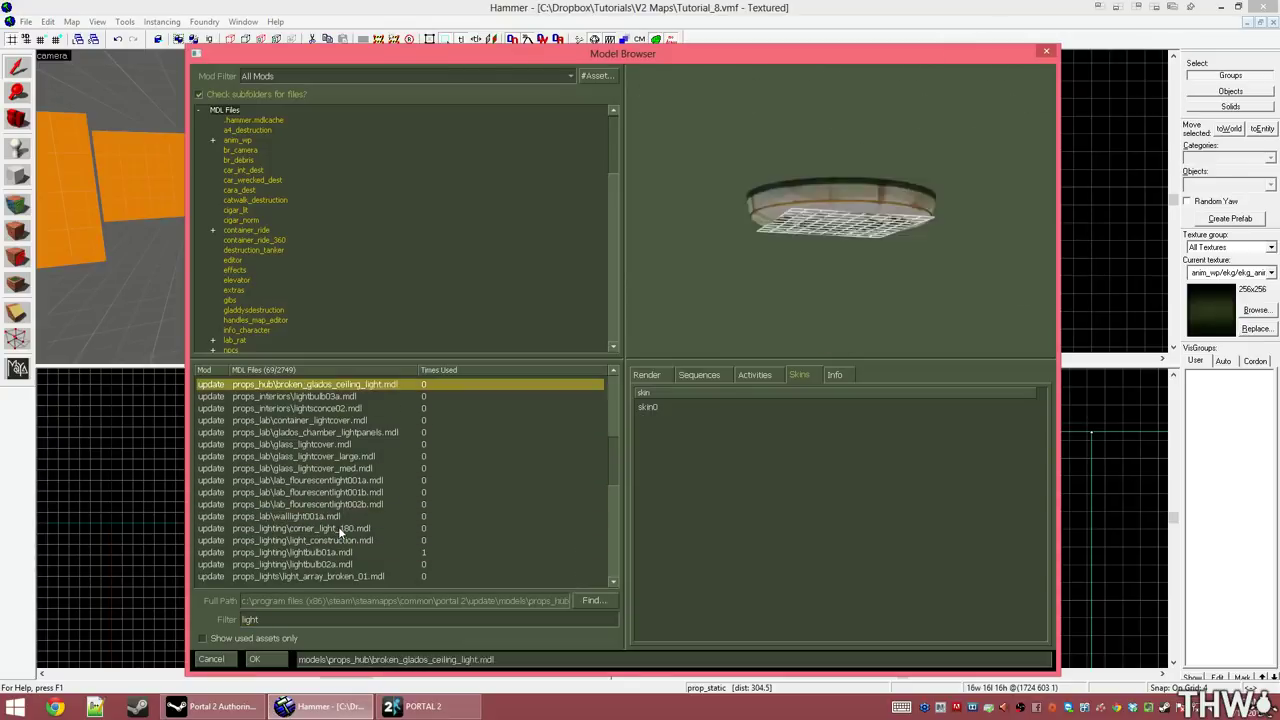
pyautogui.press('Up')
pyautogui.press('Down')
pyautogui.press('Down')
pyautogui.press('Down')
pyautogui.press('Up')
pyautogui.moveTo(844, 261); pyautogui.dragTo(797, 185)
pyautogui.moveTo(797, 185)
pyautogui.mouseDown(button='middle')
pyautogui.moveTo(770, 235)
pyautogui.moveTo(797, 189)
pyautogui.mouseUp(button='middle')
# Step: Compare the floodlight's skins, choose the lit skin1, and apply the model to the prop
pyautogui.click(677, 405)
pyautogui.click(672, 416)
pyautogui.press('Up')
pyautogui.press('Down')
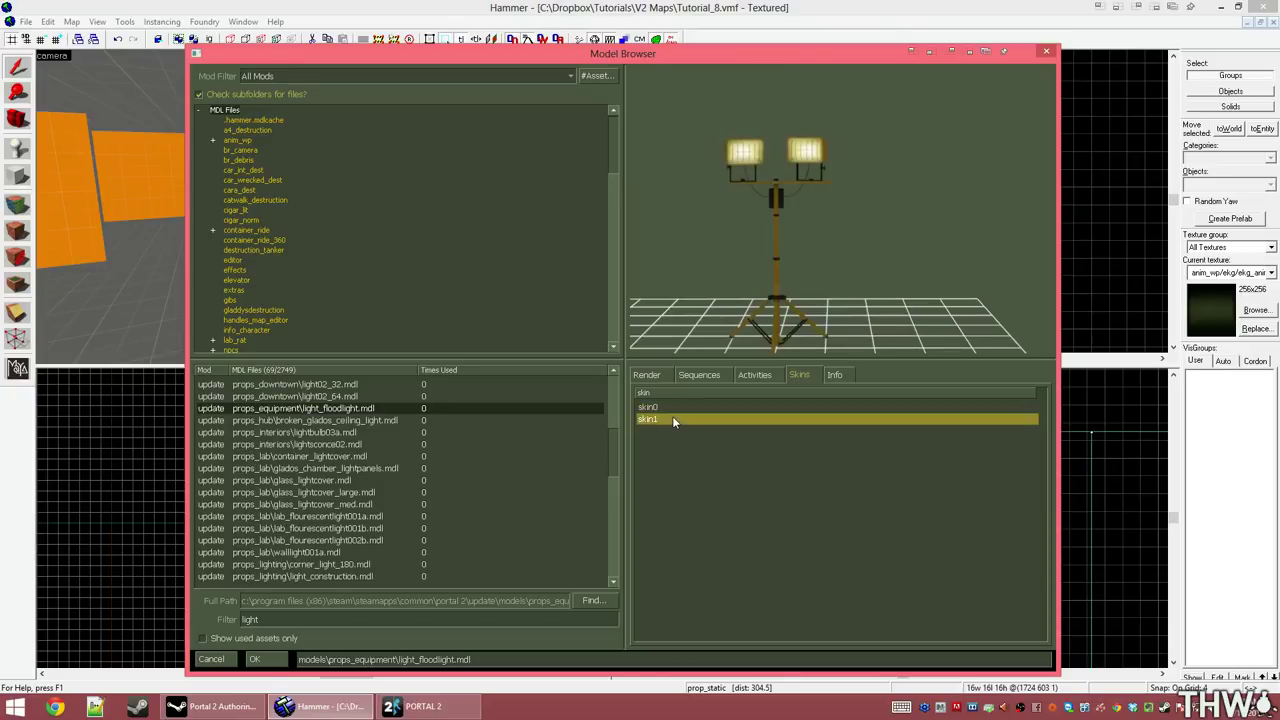
pyautogui.press('Return')
pyautogui.click(980, 433)
# Step: Shift the floodlight prop slightly toward the nearby wall and check its tripod feet against the floor
pyautogui.click(349, 245)
pyautogui.hotkey('ctrl', 'e')
pyautogui.scroll(5, 914, 171)
pyautogui.moveTo(916, 173); pyautogui.dragTo(893, 174)
pyautogui.scroll(-4, 866, 434)
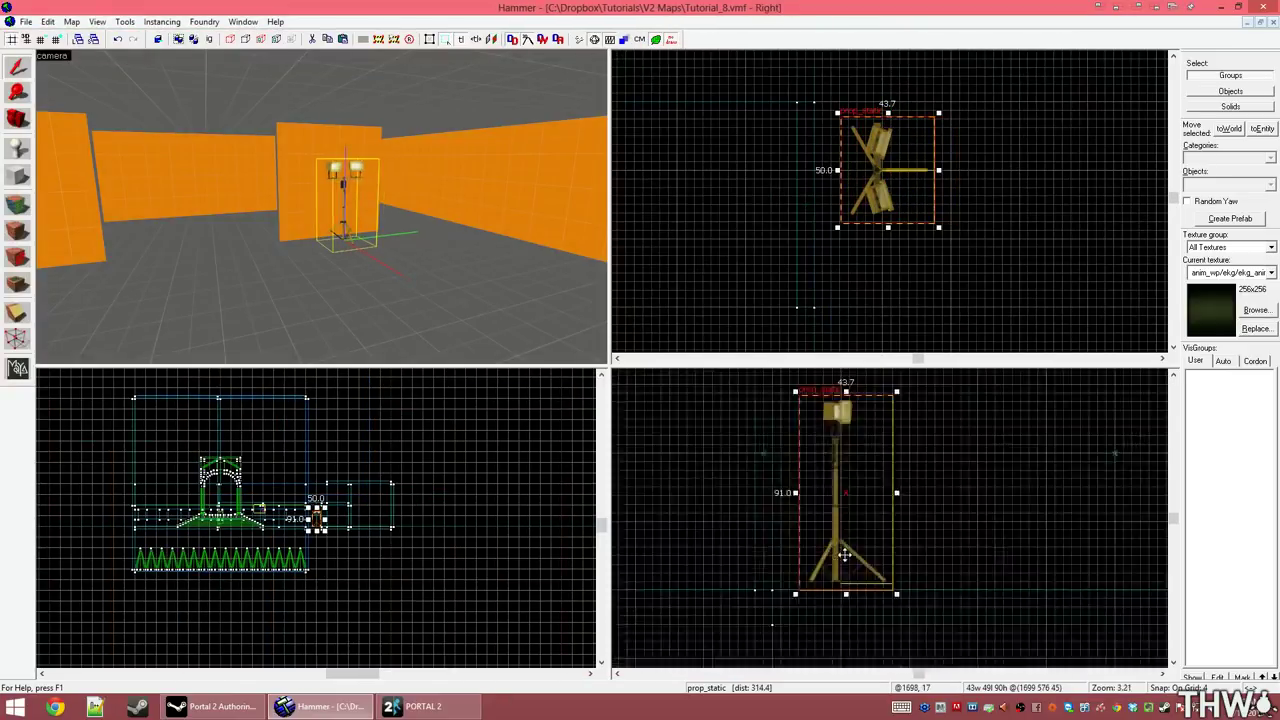
pyautogui.scroll(13, 846, 560)
pyautogui.scroll(-3, 852, 554)
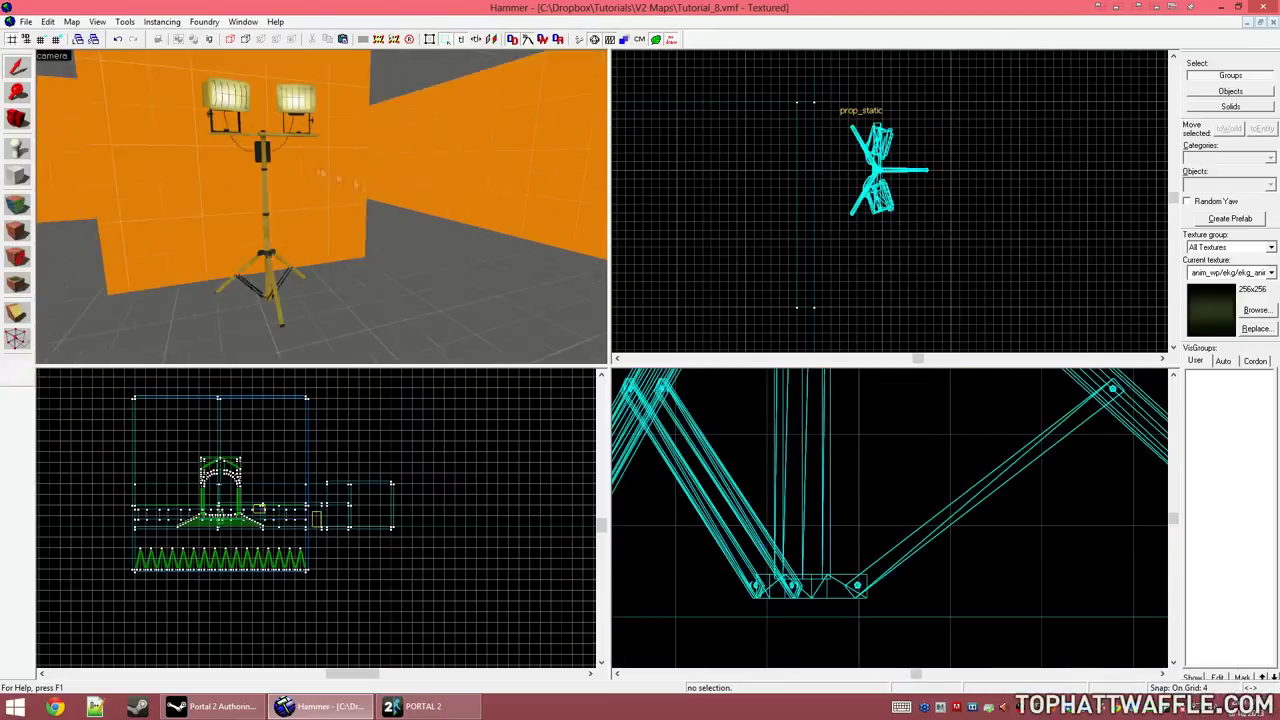
# Step: Place another entity on the floor beside the floodlight and change its class to light_spot
pyautogui.click(380, 300)
pyautogui.doubleClick(386, 222)
pyautogui.doubleClick(651, 173)
pyautogui.write('light')
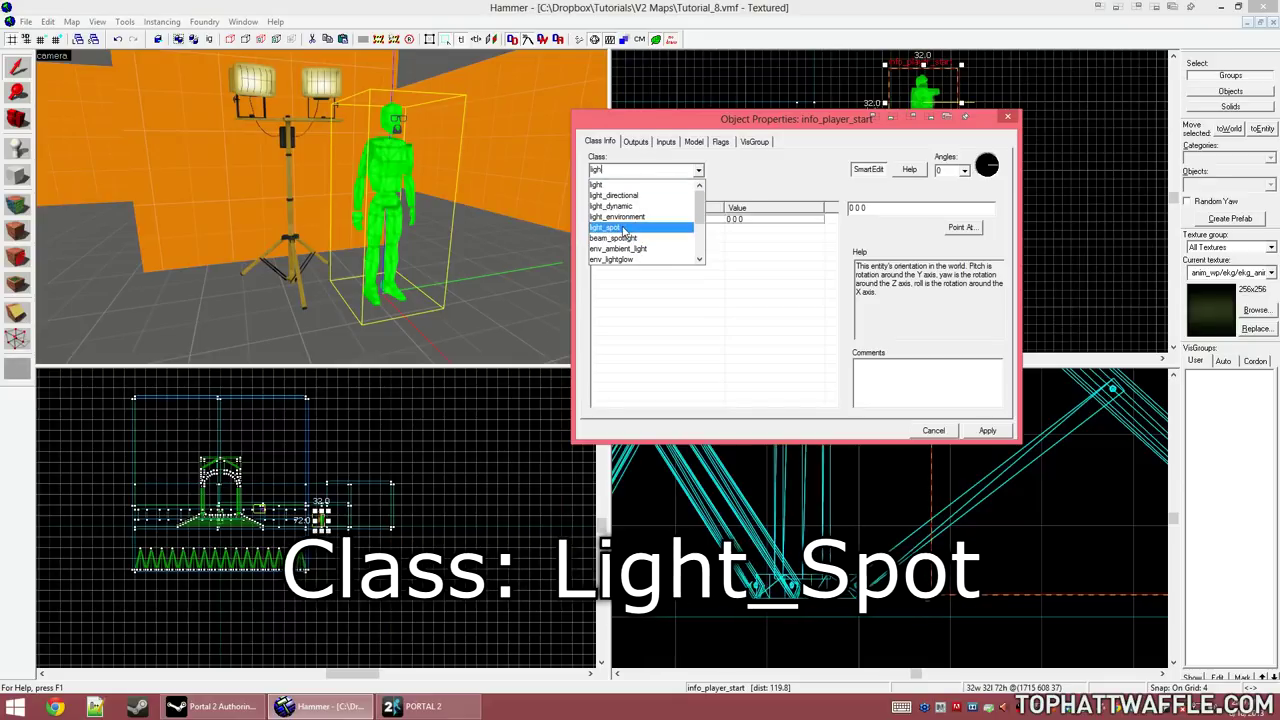
pyautogui.click(621, 228)
pyautogui.click(981, 433)
pyautogui.click(938, 432)
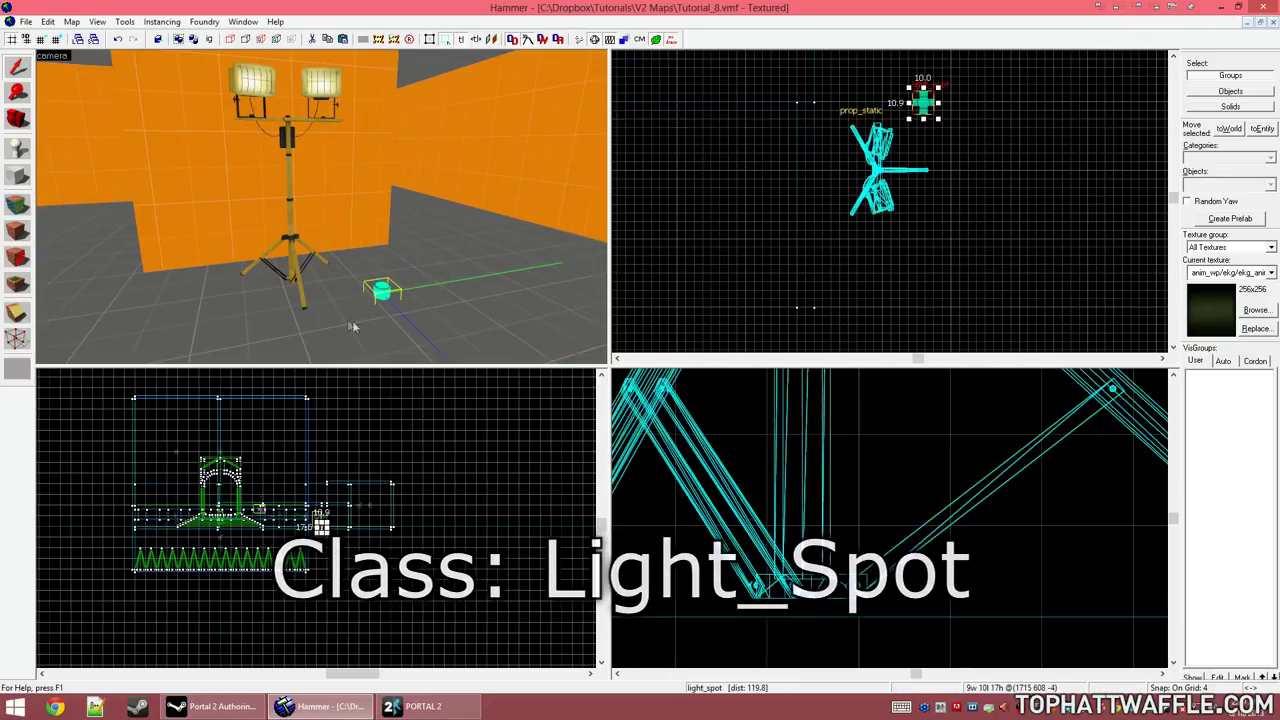
# Step: Raise the light_spot entity to the height of the floodlight's lamp heads
pyautogui.hotkey('ctrl', 'e')
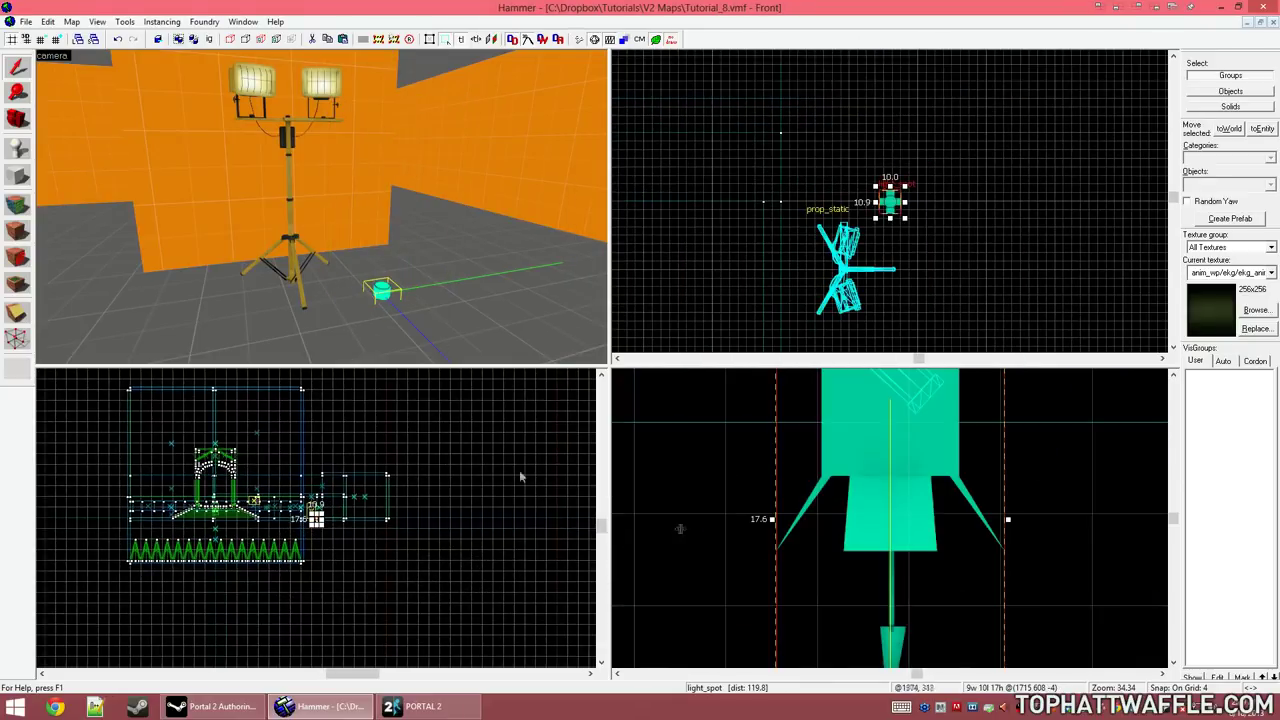
pyautogui.scroll(-7, 904, 551)
pyautogui.scroll(-8, 910, 539)
pyautogui.moveTo(910, 539); pyautogui.dragTo(848, 556)
pyautogui.scroll(4, 895, 473)
pyautogui.press('z')
pyautogui.press('s')
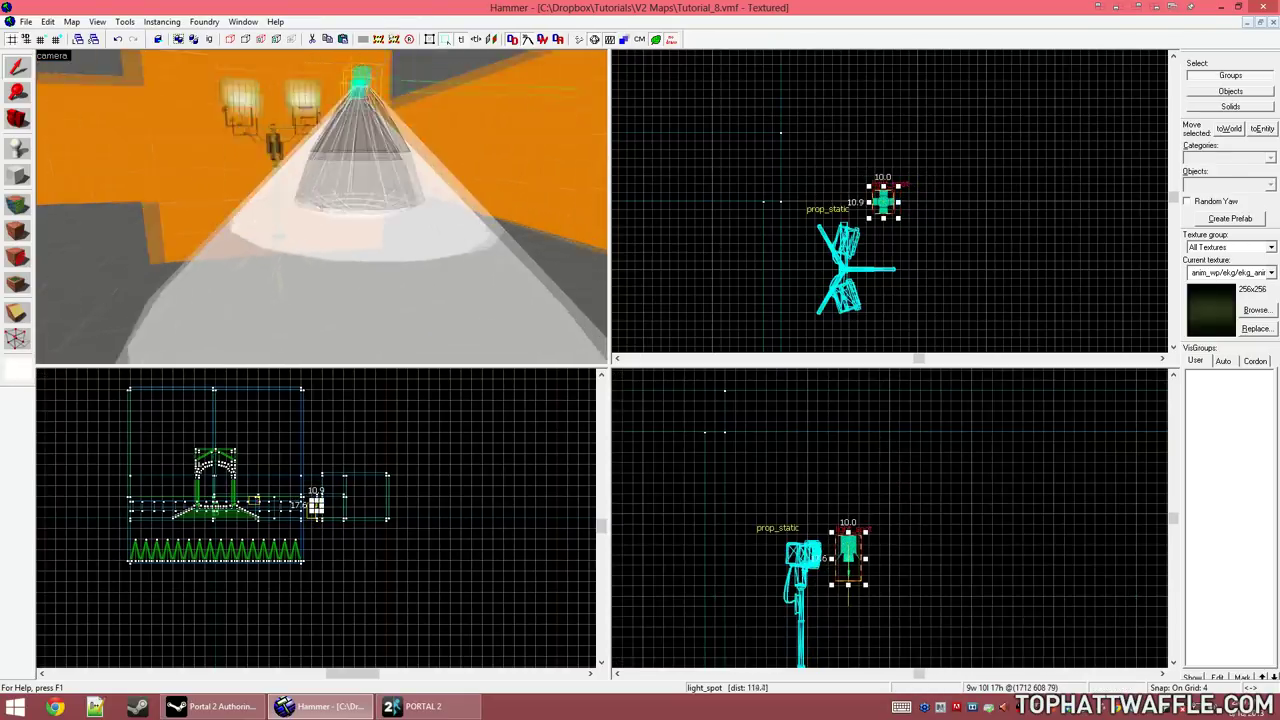
pyautogui.press('z')
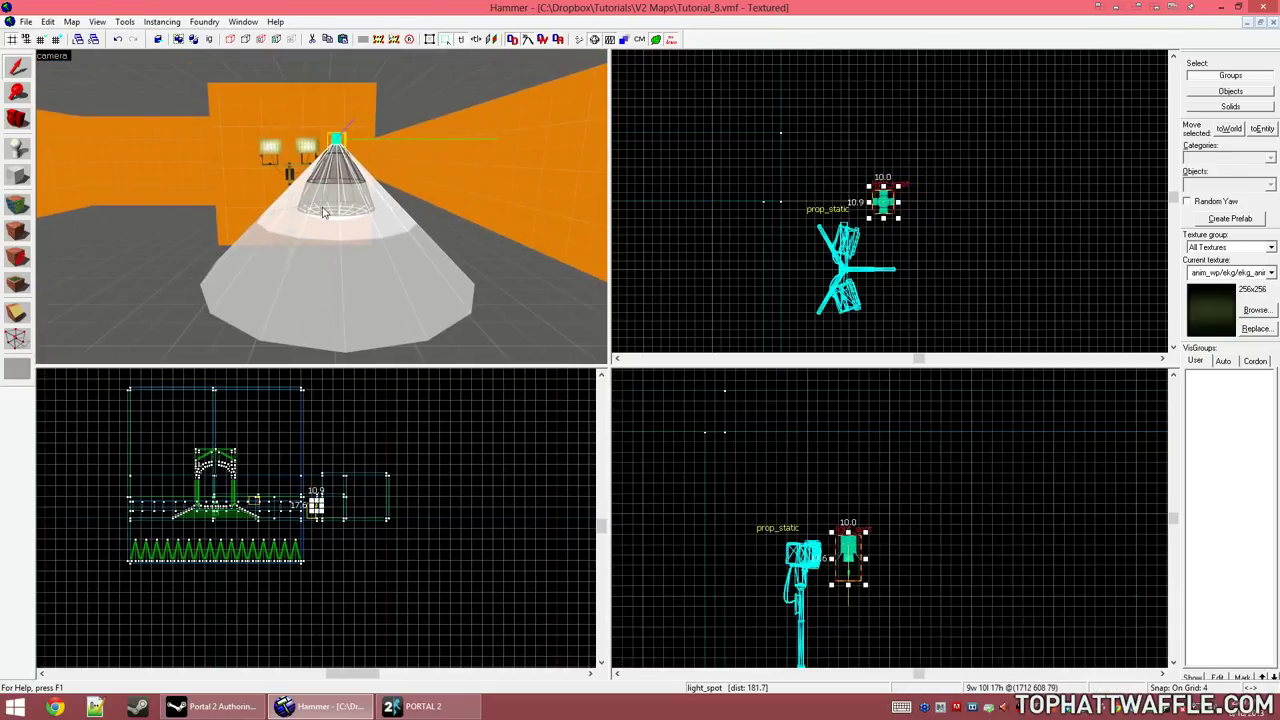
# Step: Move the light_spot in the top view so it sits in front of the floodlight, between its two lamps
pyautogui.scroll(4, 893, 269)
pyautogui.moveTo(874, 134); pyautogui.dragTo(858, 224)
pyautogui.scroll(1, 858, 224)
pyautogui.scroll(2, 850, 525)
pyautogui.scroll(3, 838, 538)
# Step: Rotate the light_spot to point horizontally away from the floodlight and bring it up against the lamp heads
pyautogui.click(853, 533)
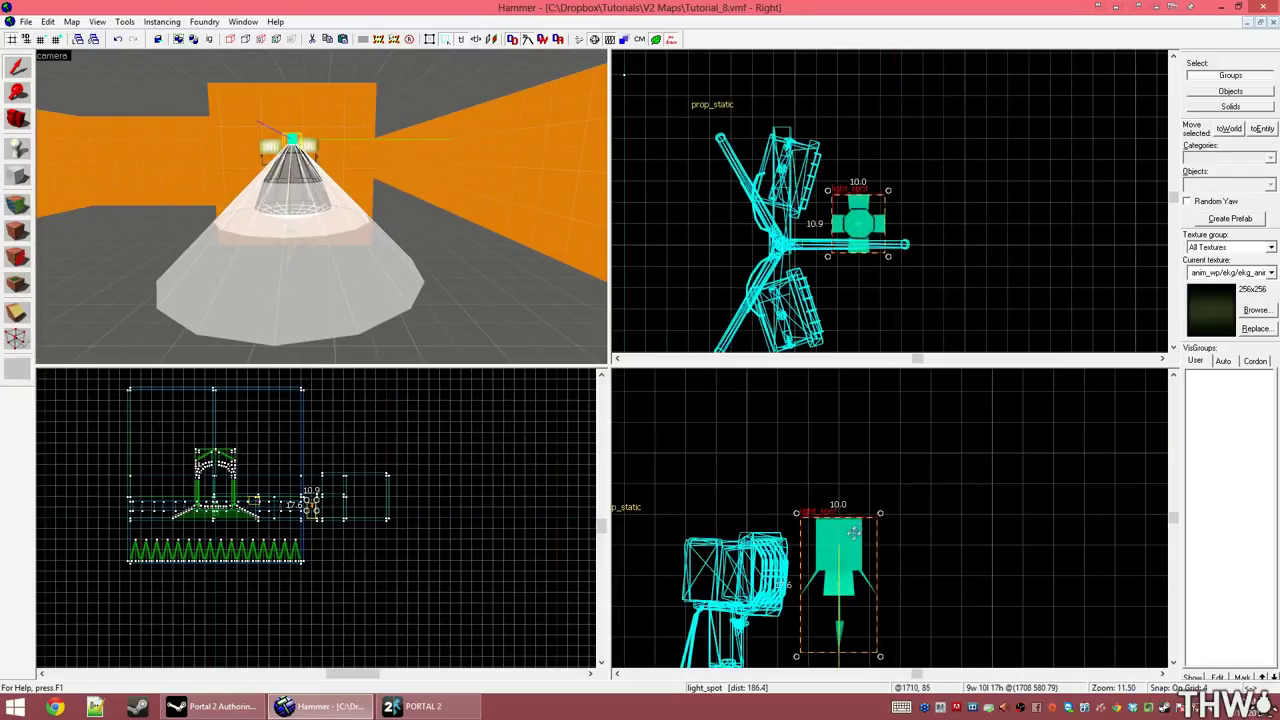
pyautogui.click(856, 531)
pyautogui.moveTo(880, 514); pyautogui.dragTo(806, 482)
pyautogui.scroll(5, 849, 565)
pyautogui.moveTo(849, 565); pyautogui.dragTo(775, 641)
pyautogui.scroll(3, 845, 216)
# Step: With grid snapping off, position the light_spot in front of one lamp head and rotate it to a yaw of about 344.5
pyautogui.hotkey('shift', 'w')
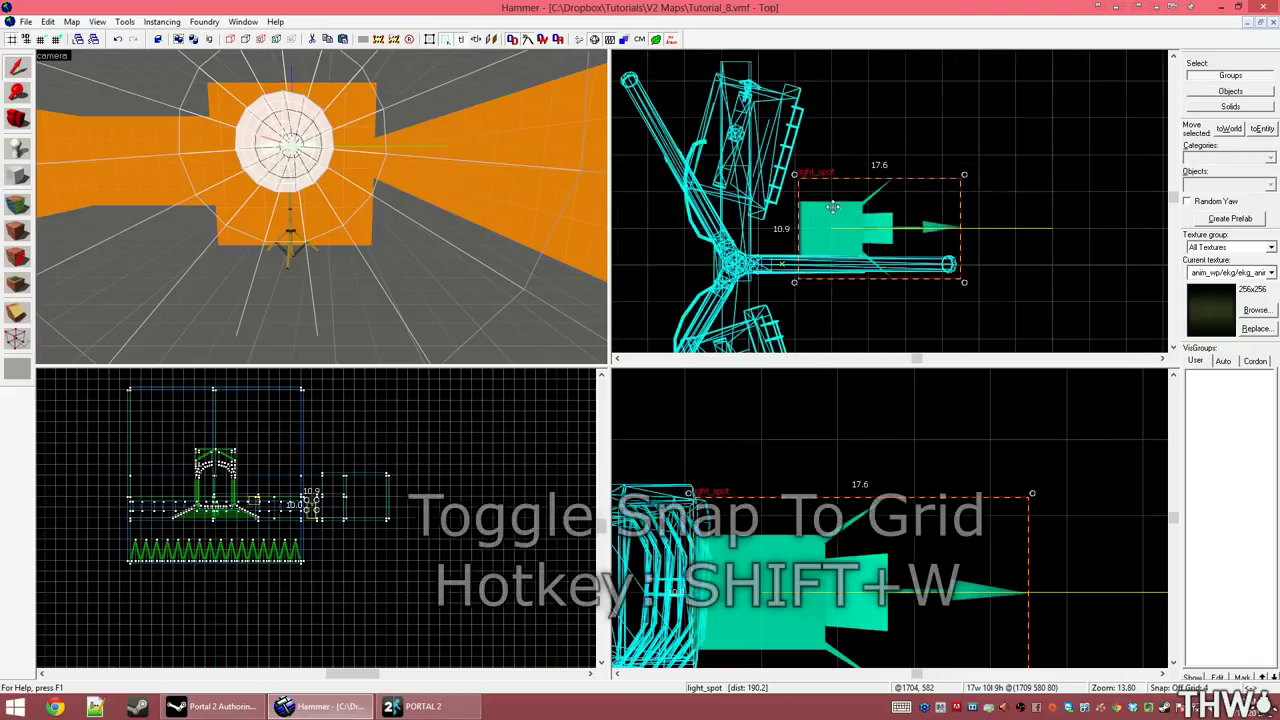
pyautogui.moveTo(815, 226); pyautogui.dragTo(814, 161)
pyautogui.scroll(3, 963, 122)
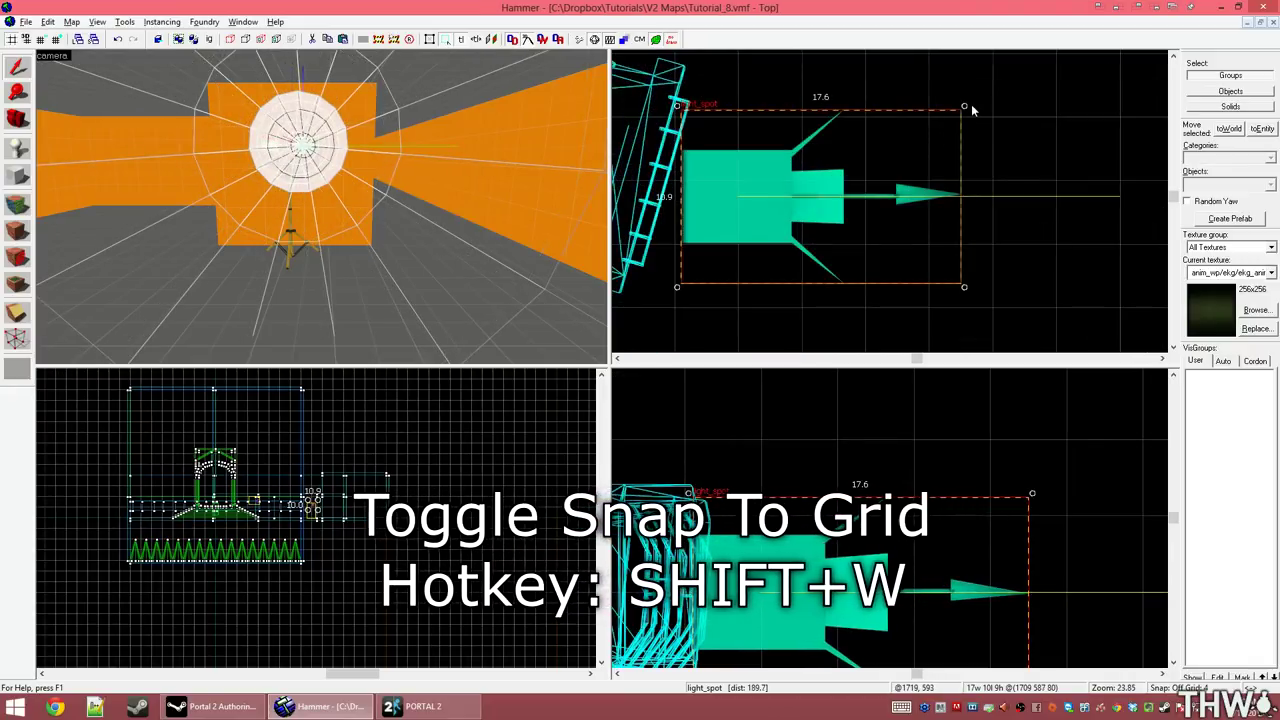
pyautogui.moveTo(966, 105); pyautogui.dragTo(978, 163)
pyautogui.press('Escape')
# Step: Set the light_spot's Brightness colour to a warm 254 245 214 that matches the lit lamp face
pyautogui.press('z')
pyautogui.press('w')
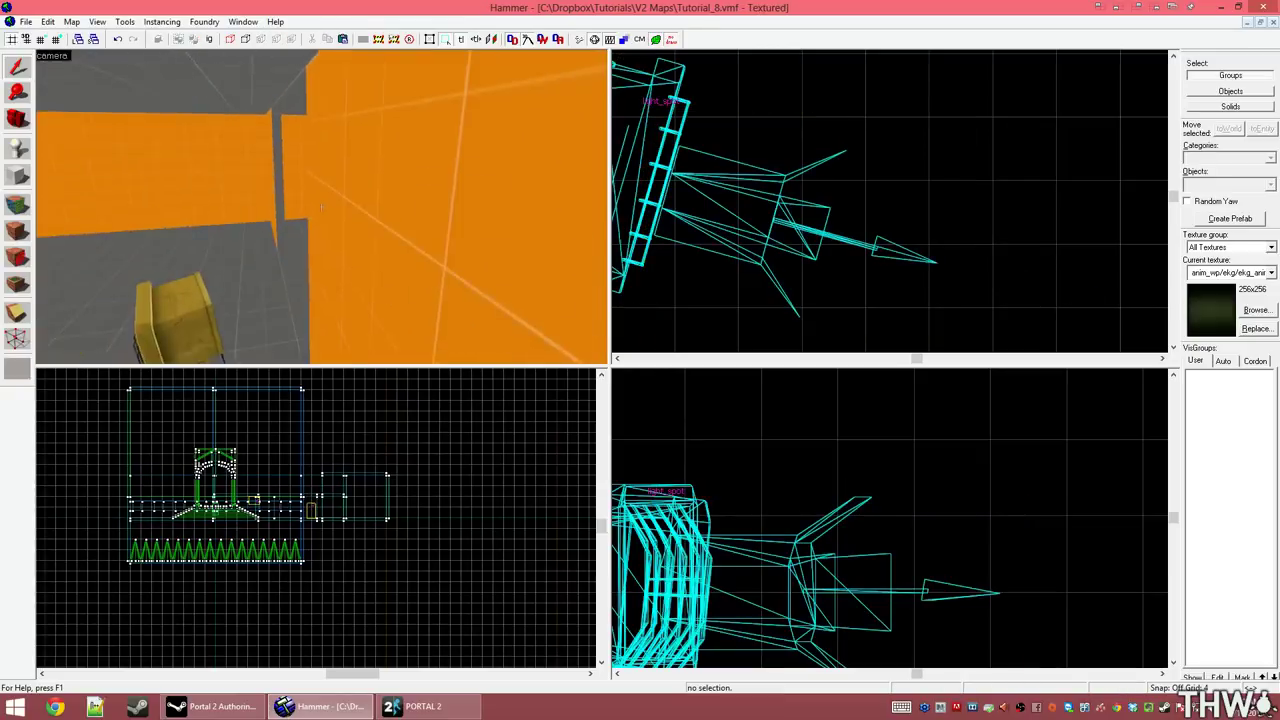
pyautogui.press('z')
pyautogui.doubleClick(445, 236)
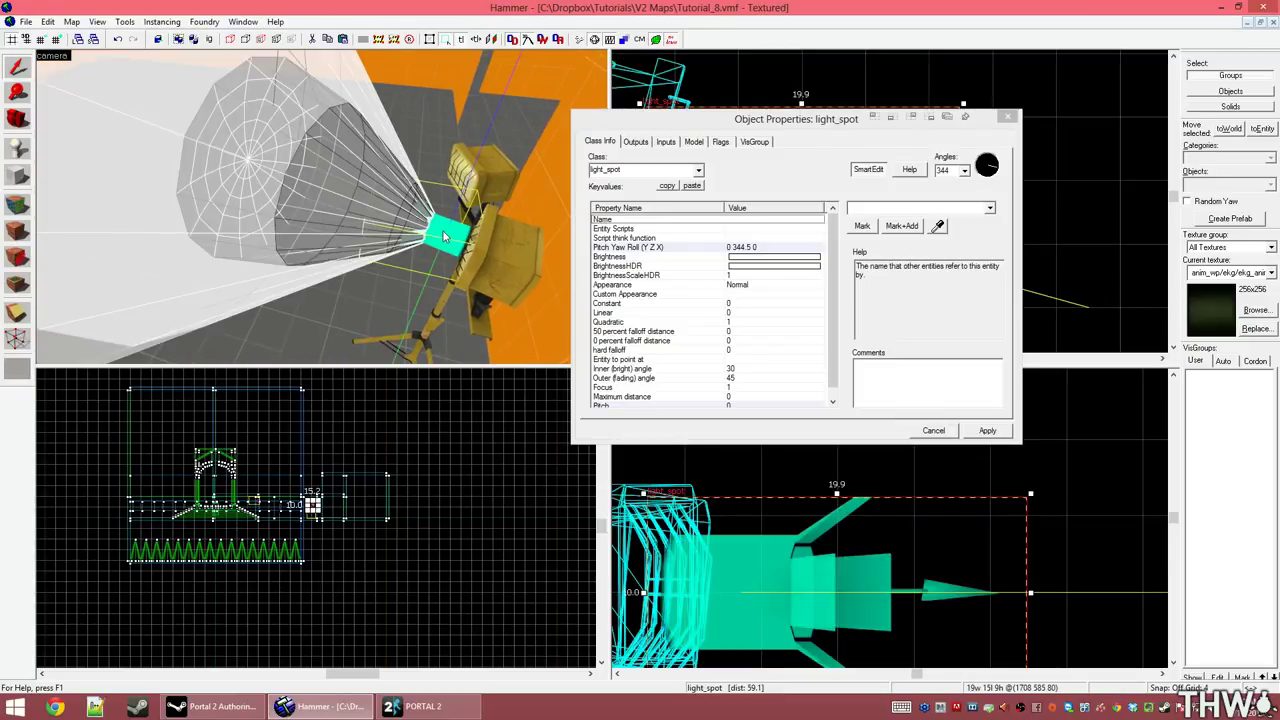
pyautogui.click(713, 258)
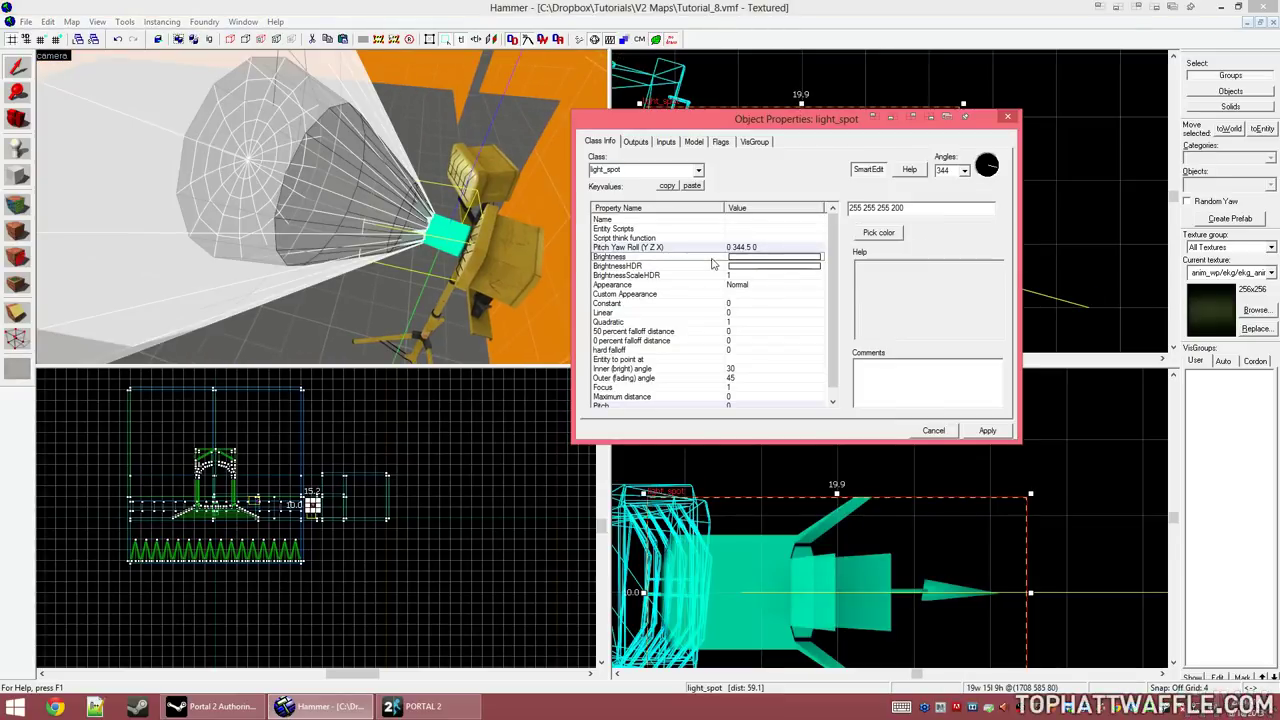
pyautogui.press('z')
pyautogui.press('w')
pyautogui.press('z')
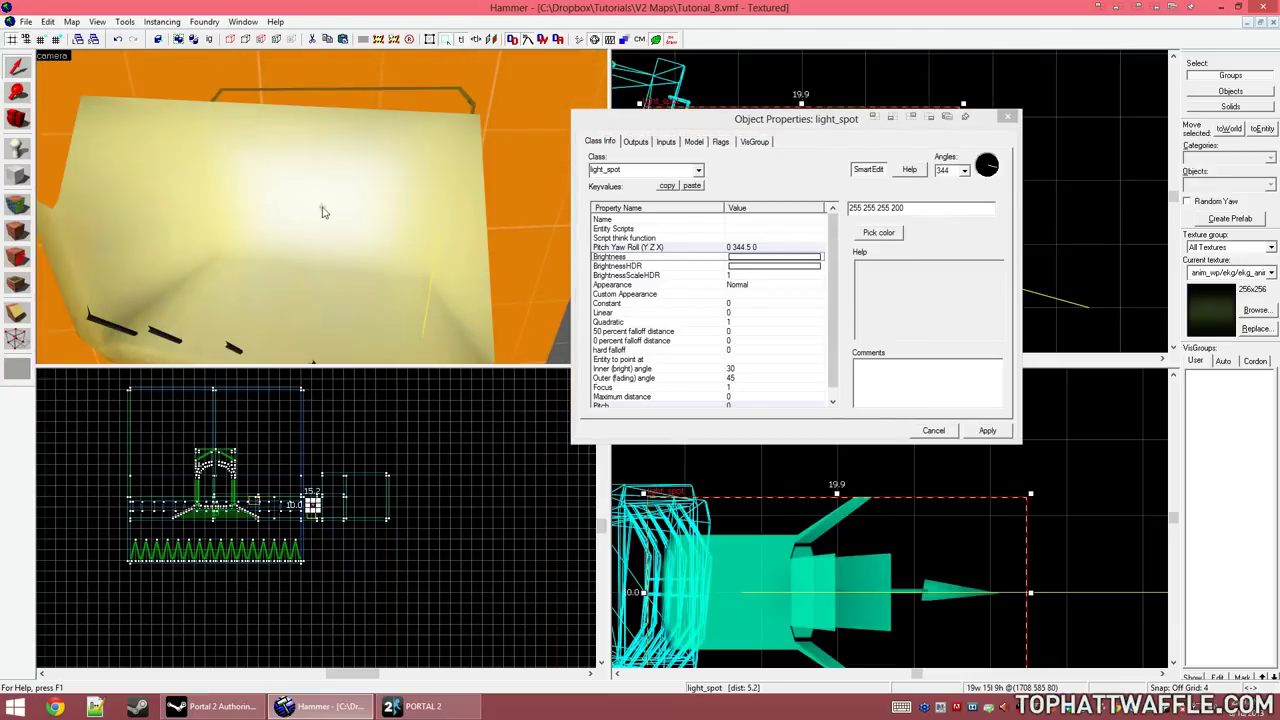
pyautogui.click(892, 232)
pyautogui.click(815, 192)
pyautogui.moveTo(942, 189); pyautogui.dragTo(942, 200)
pyautogui.click(674, 371)
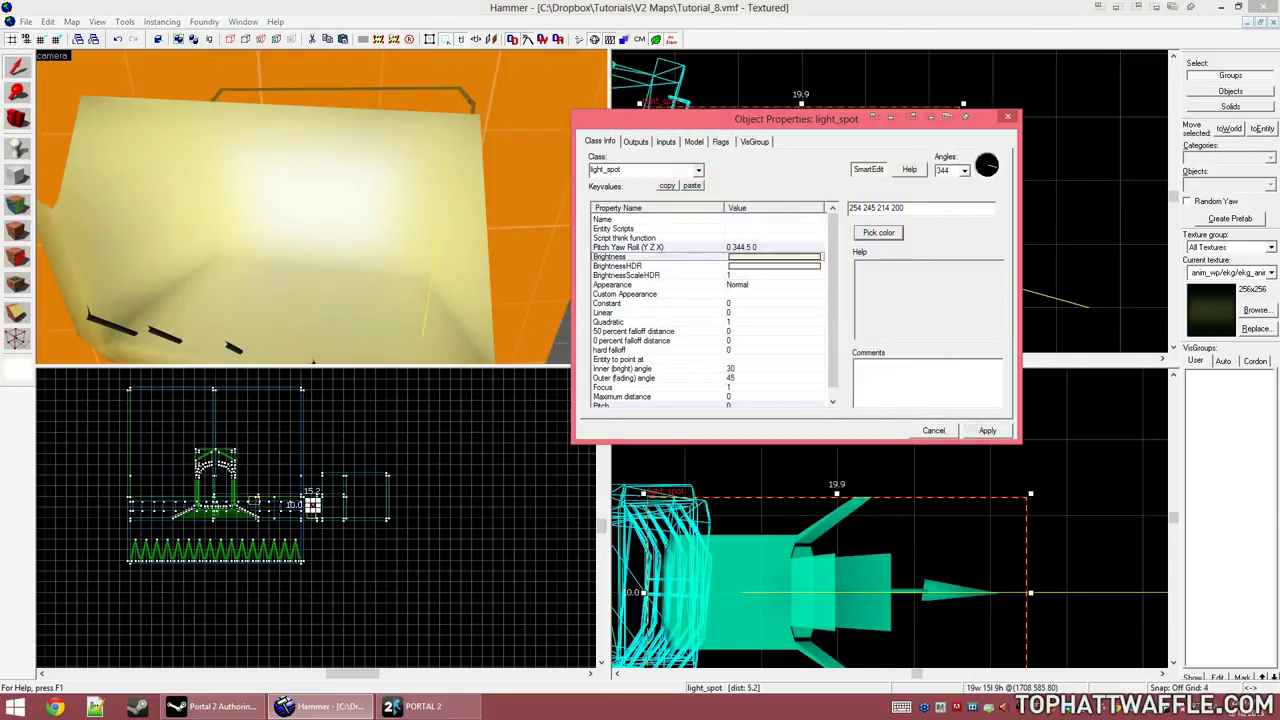
# Step: Set the light_spot's brightness intensity to 600 and apply it, with the light cone in view
pyautogui.press('z')
pyautogui.press('s')
pyautogui.press('a')
pyautogui.press('z')
pyautogui.moveTo(889, 208); pyautogui.dragTo(959, 201)
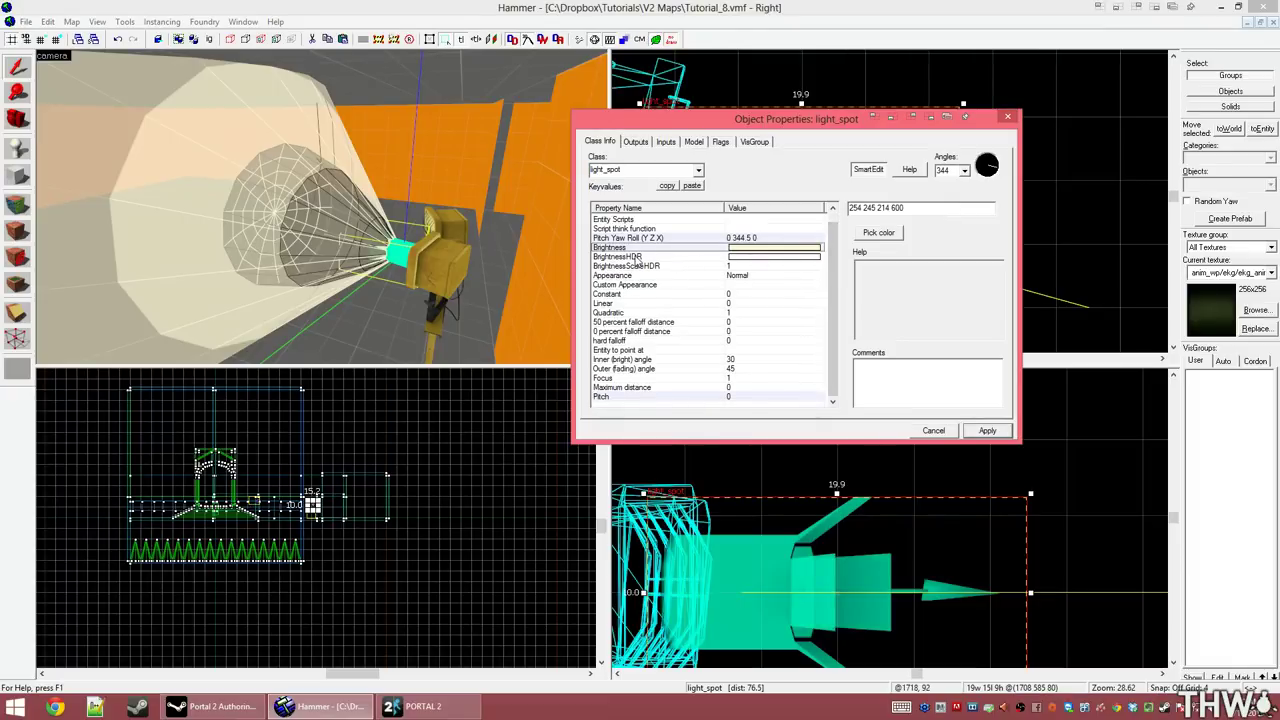
# Step: Set the light_spot's Outer (fading) angle to 60, apply it, and check the wider cone in the camera view
pyautogui.click(637, 260)
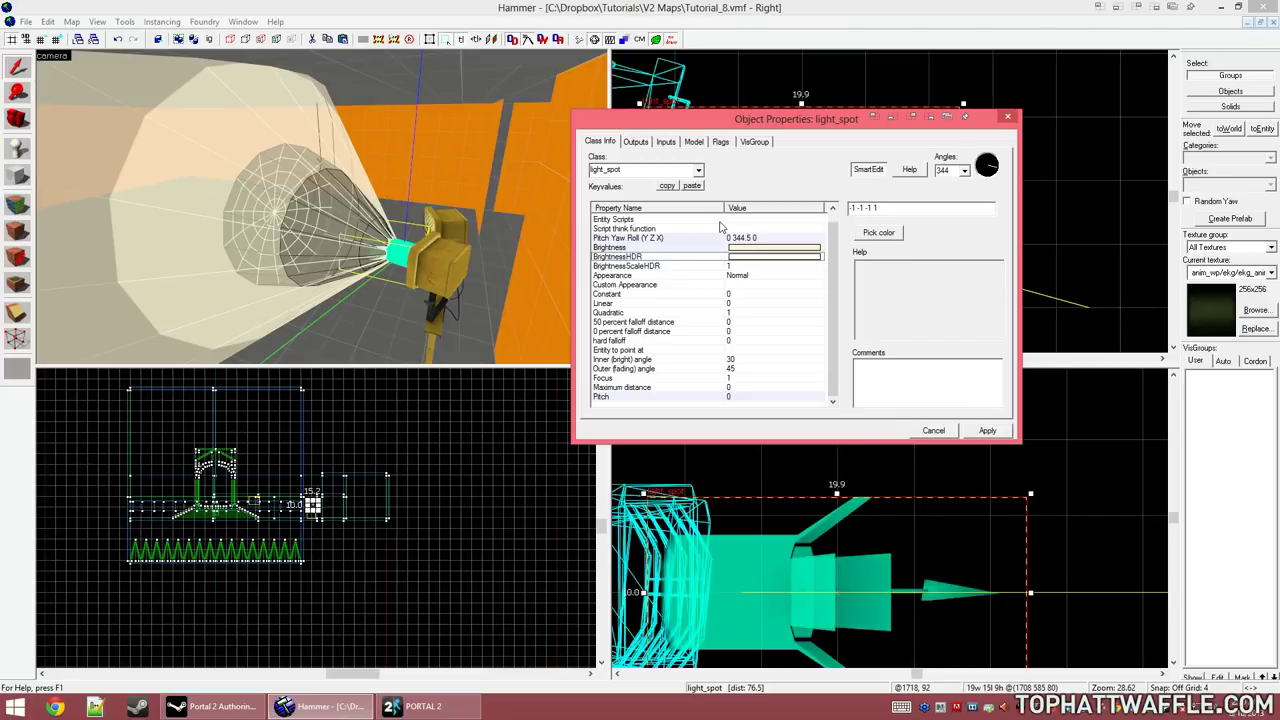
pyautogui.press('z')
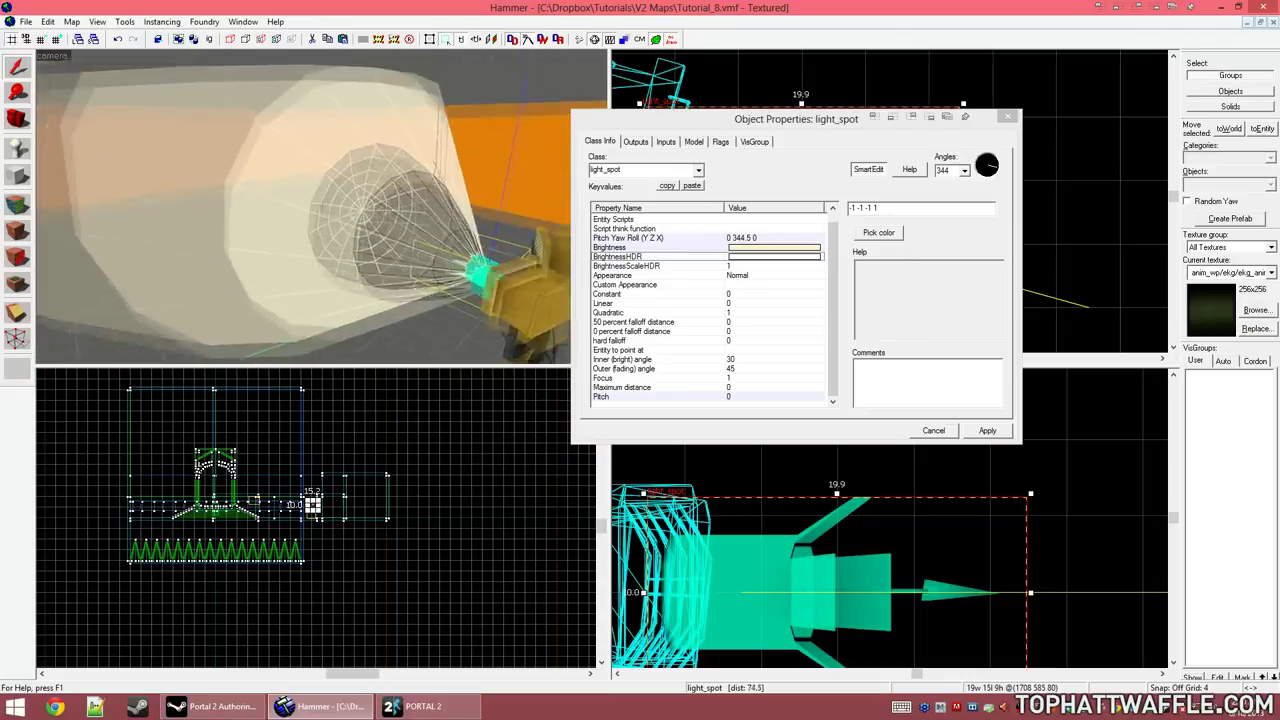
pyautogui.press('z')
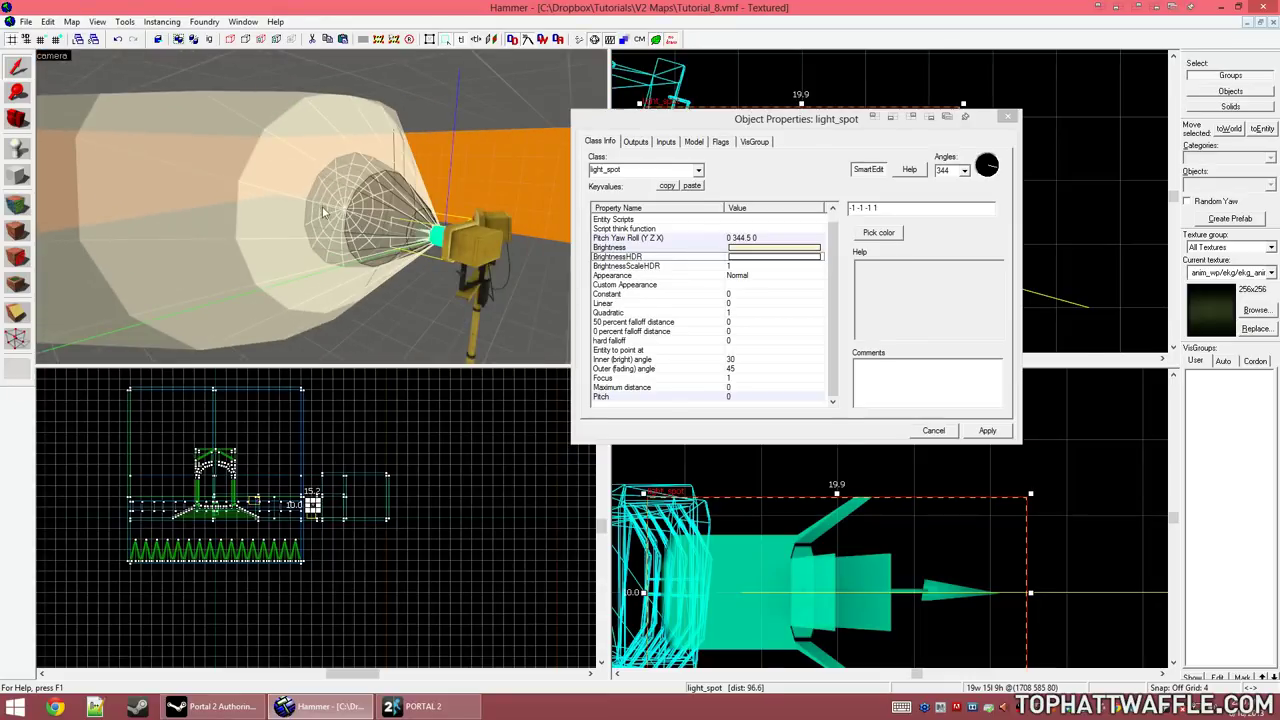
pyautogui.click(617, 370)
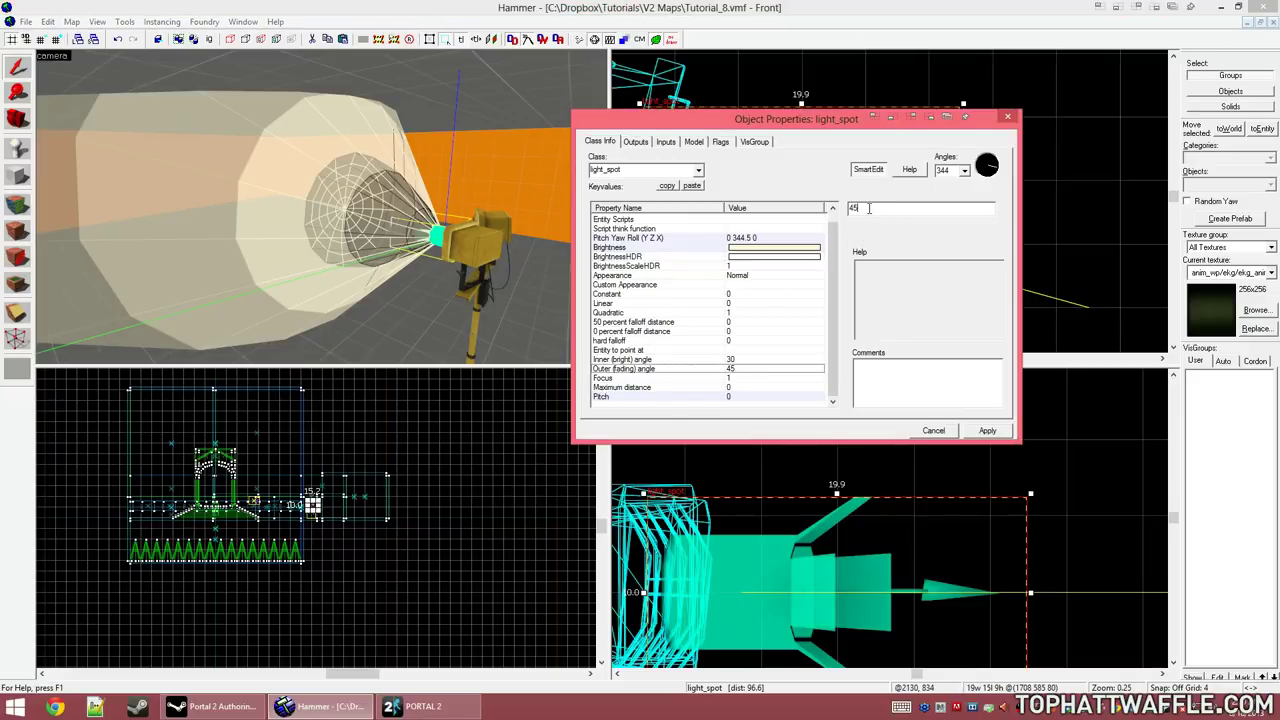
pyautogui.write('60')
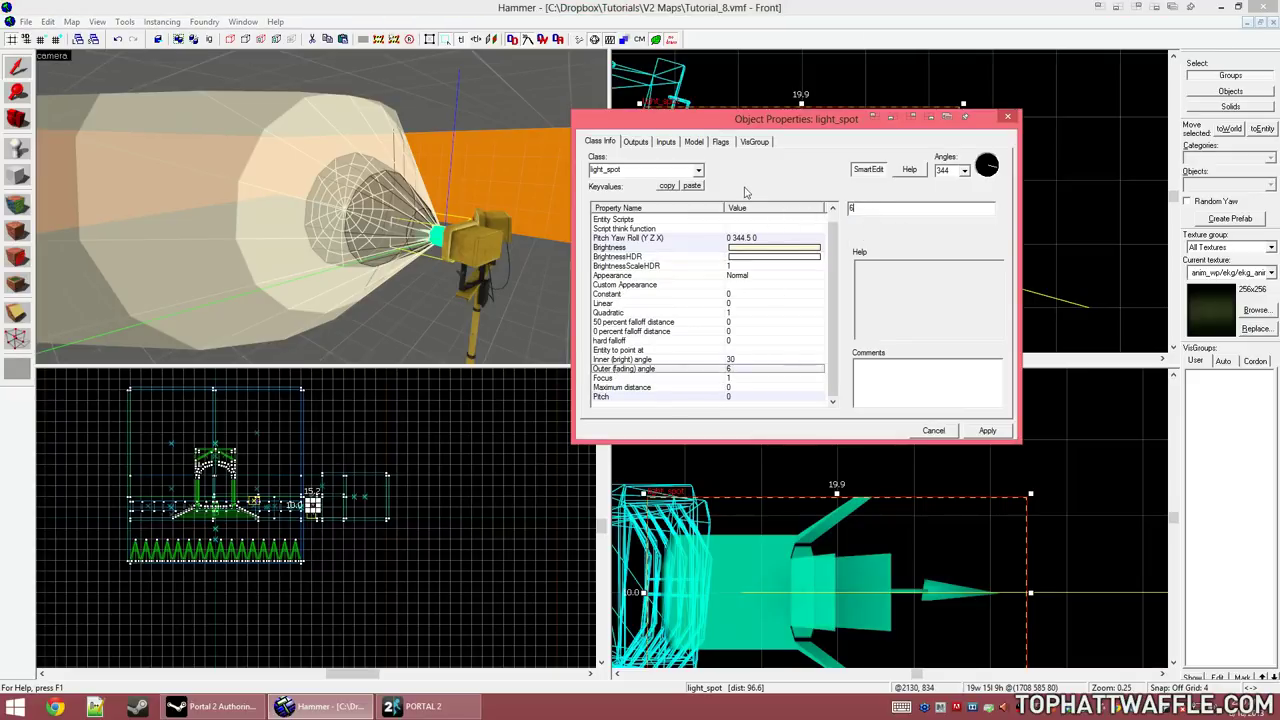
pyautogui.press('Return')
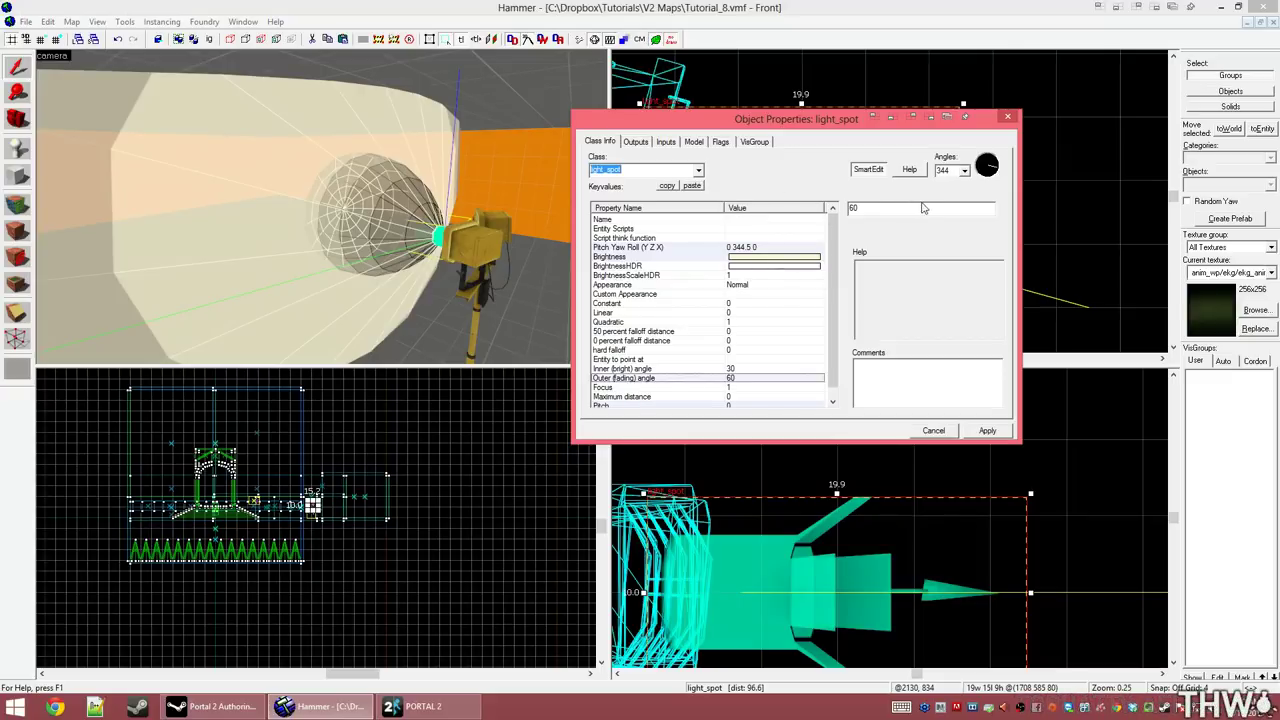
pyautogui.press('z')
pyautogui.press('z')
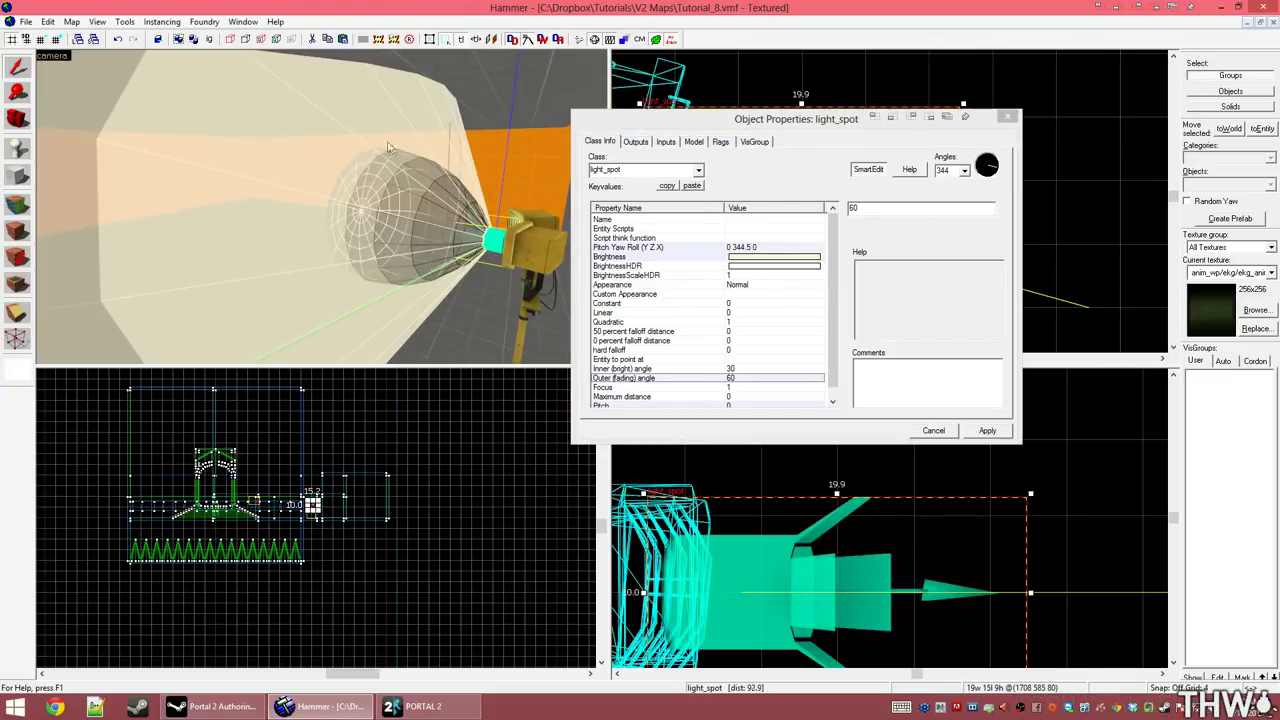
pyautogui.press('z')
pyautogui.press('z')
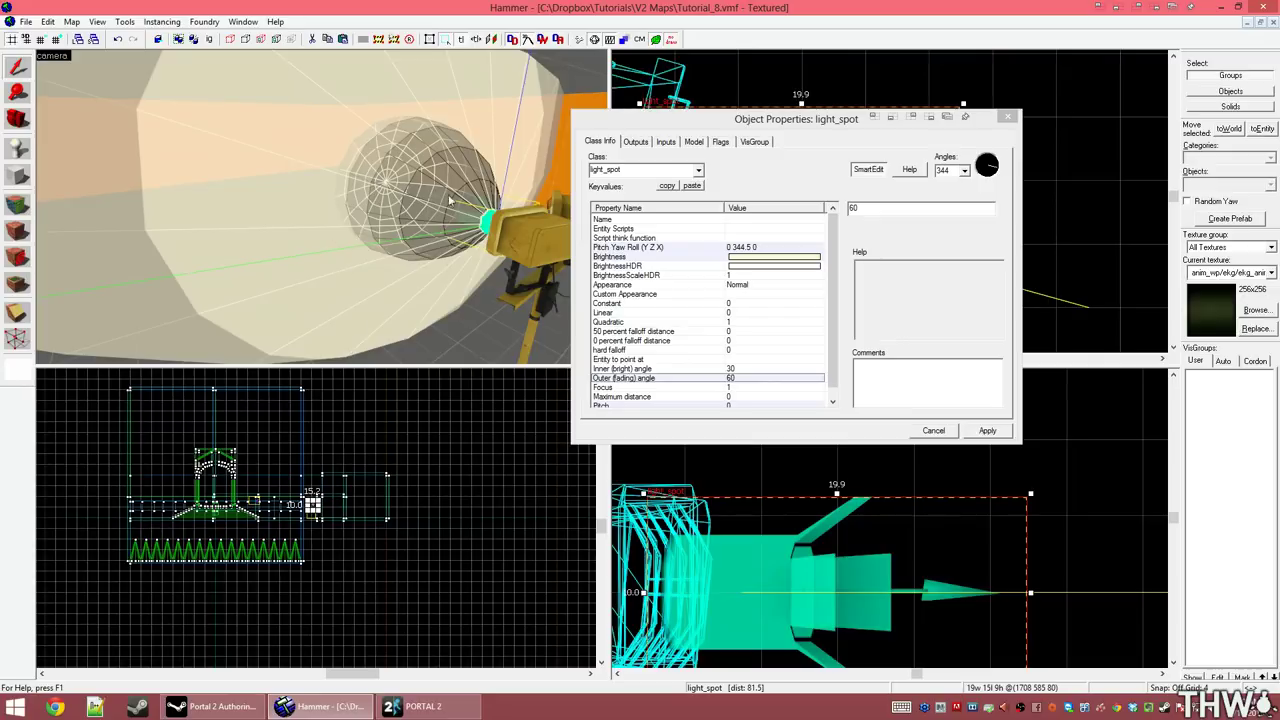
# Step: Set the light_spot's Inner (bright) angle to 20, apply it, and close its properties
pyautogui.click(745, 370)
pyautogui.moveTo(863, 211); pyautogui.dragTo(842, 210)
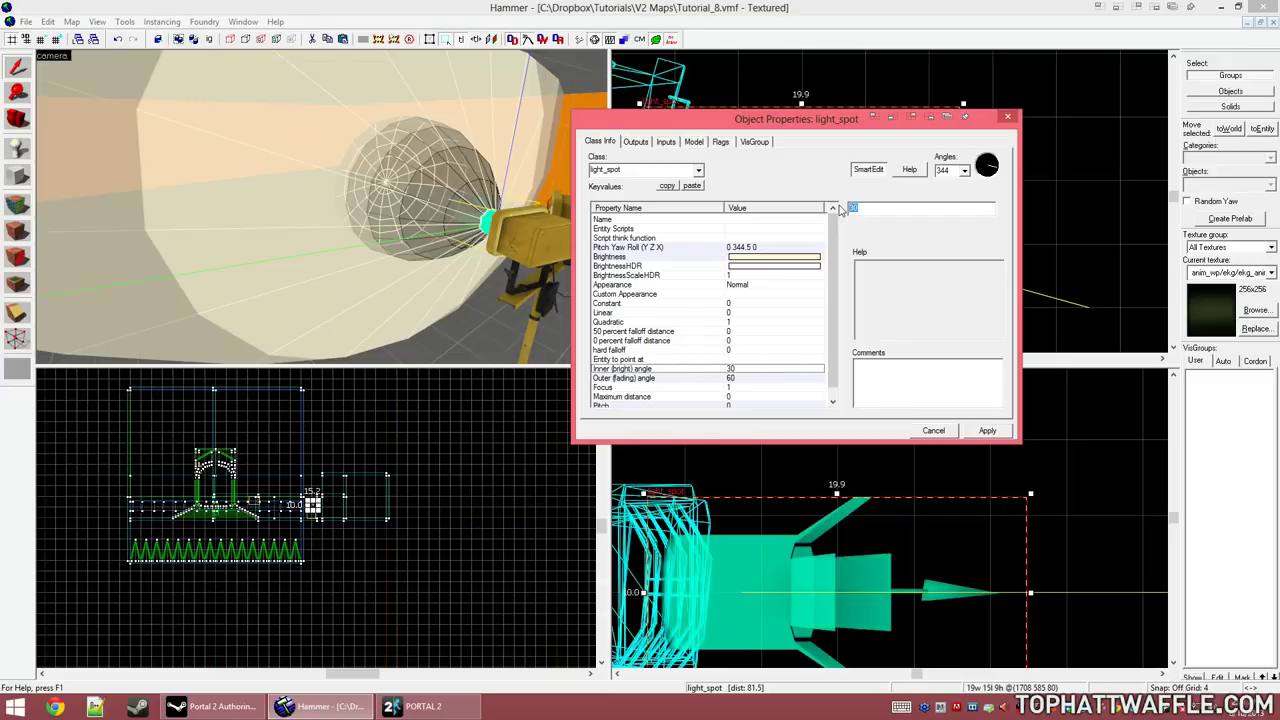
pyautogui.write('25')
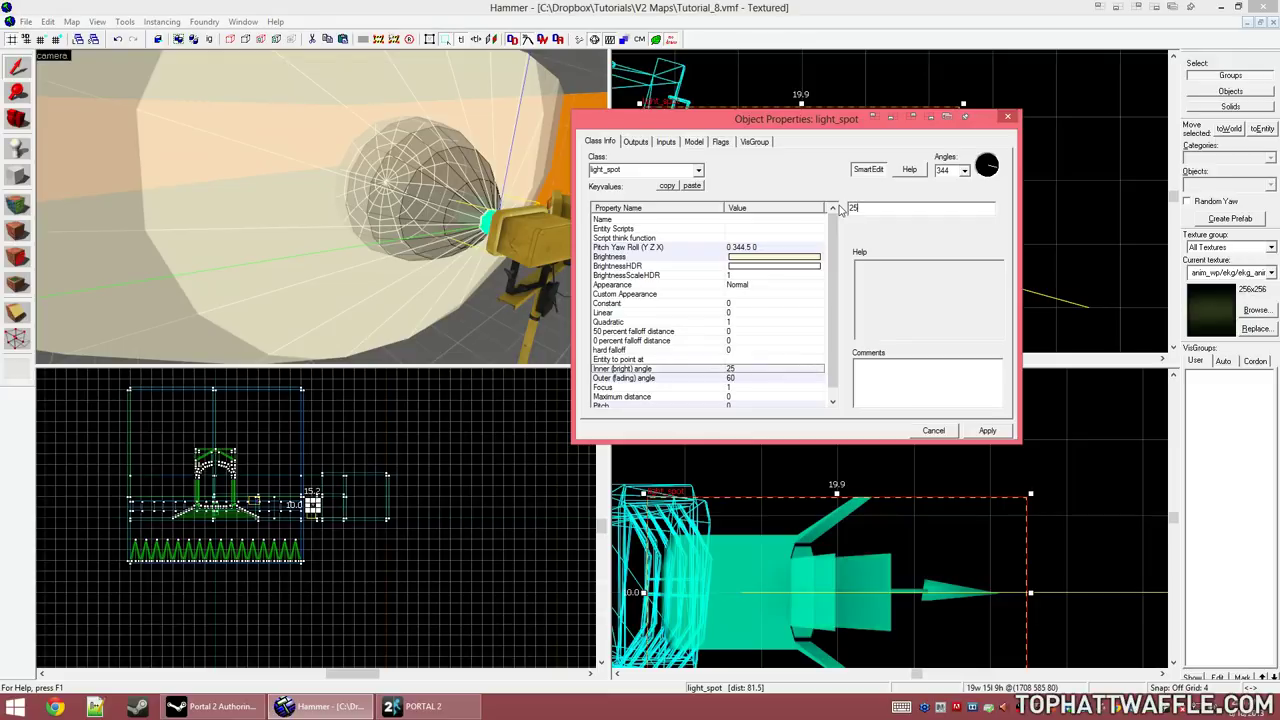
pyautogui.press('BackSpace')
pyautogui.write('0')
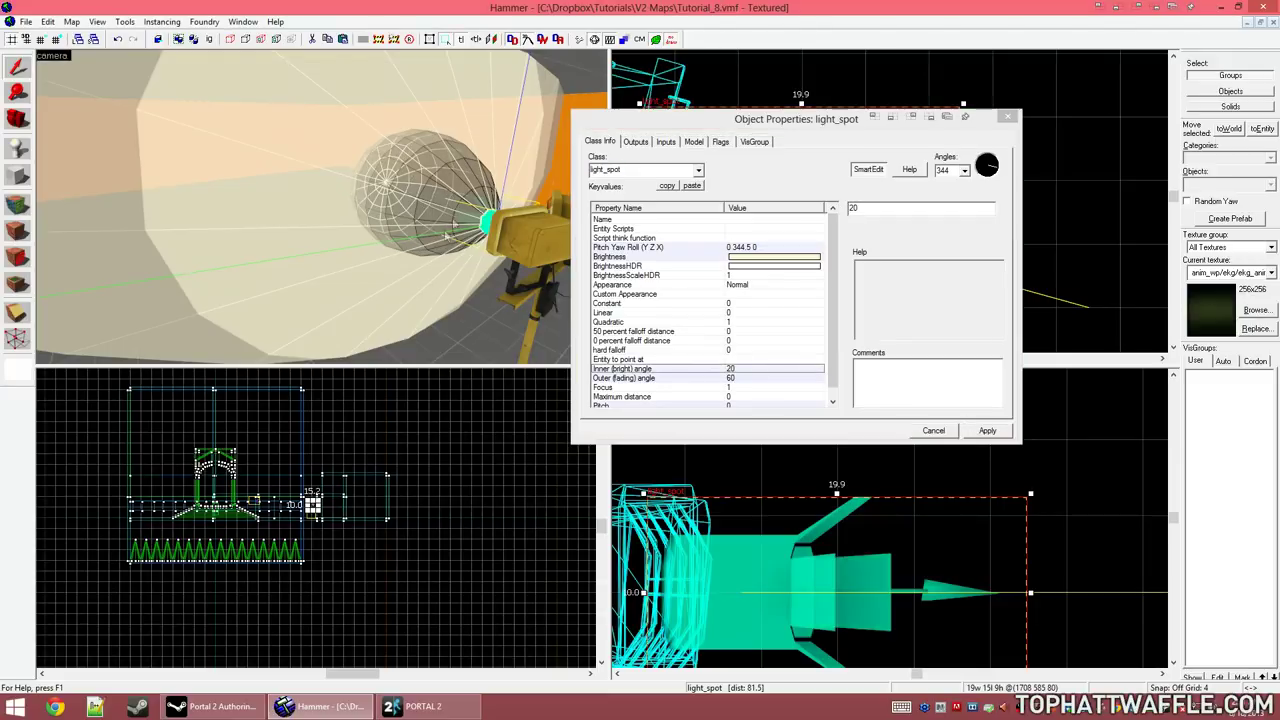
pyautogui.click(987, 431)
pyautogui.click(934, 431)
# Step: Copy the light_spot to the floodlight's other lamp head, rotate it to match that head's aim, and clear the selection
pyautogui.scroll(-4, 839, 451)
pyautogui.click(890, 489)
pyautogui.moveTo(933, 471); pyautogui.dragTo(938, 518)
pyautogui.scroll(5, 789, 532)
pyautogui.scroll(-7, 880, 188)
pyautogui.keyDown('shift'); pyautogui.moveTo(845, 182); pyautogui.dragTo(857, 274); pyautogui.keyUp('shift')
pyautogui.moveTo(922, 248)
pyautogui.mouseDown()
pyautogui.moveTo(886, 223)
pyautogui.moveTo(887, 235)
pyautogui.moveTo(908, 233)
pyautogui.mouseUp()
pyautogui.moveTo(860, 282); pyautogui.dragTo(848, 278)
pyautogui.press('Escape')
pyautogui.press('z')
pyautogui.press('s')
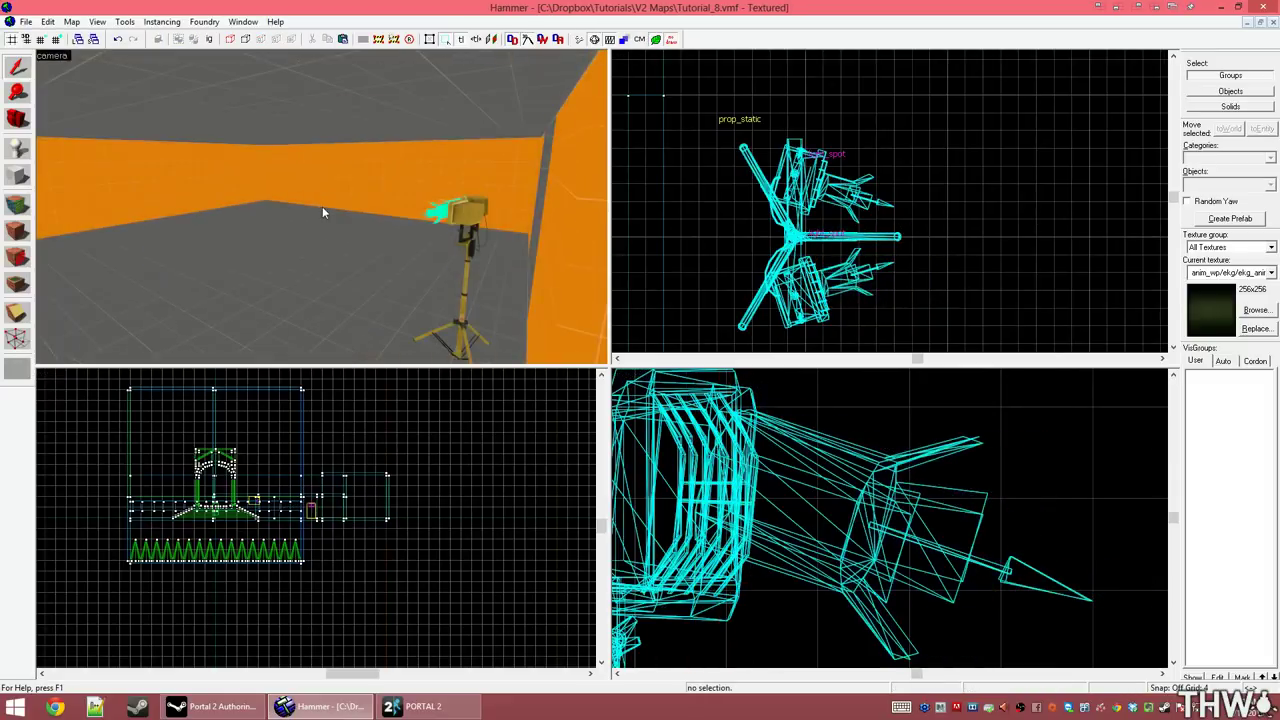
pyautogui.press('w')
pyautogui.press('z')
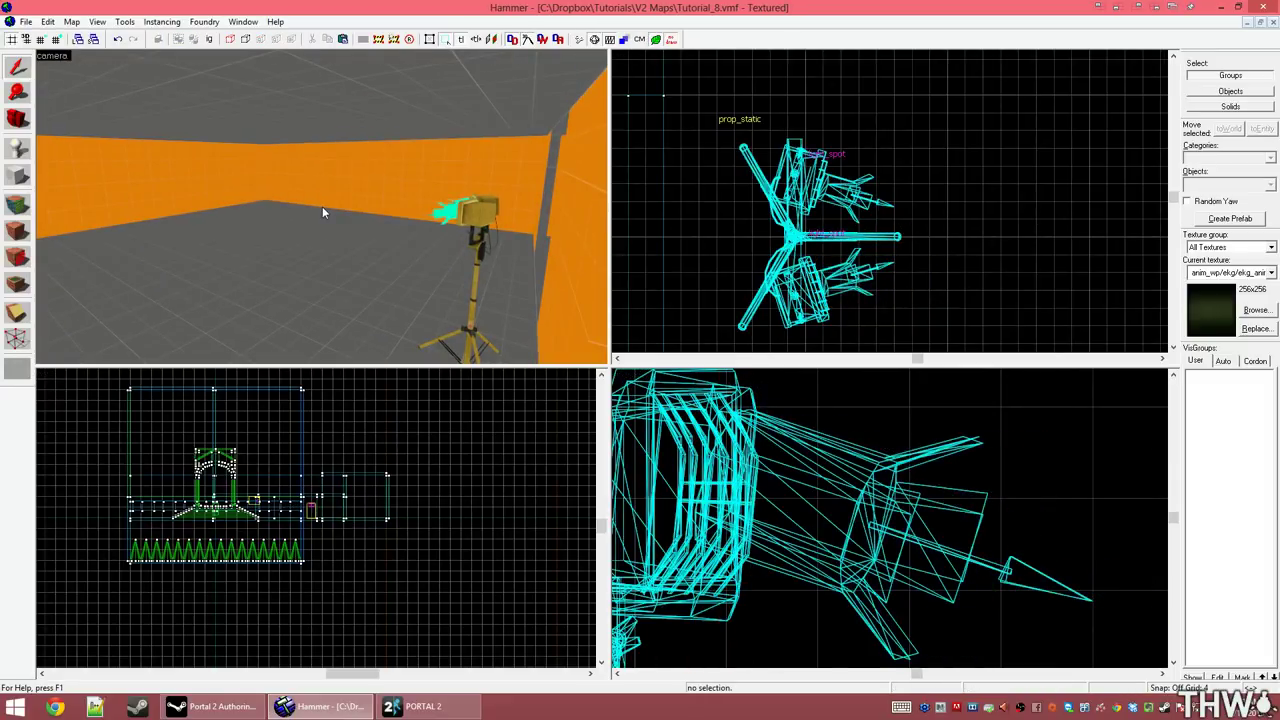
# Step: Compile and run the map in Portal 2 and inspect how the floodlight lights the surrounding rooms
pyautogui.press('F9')
pyautogui.press('Return')
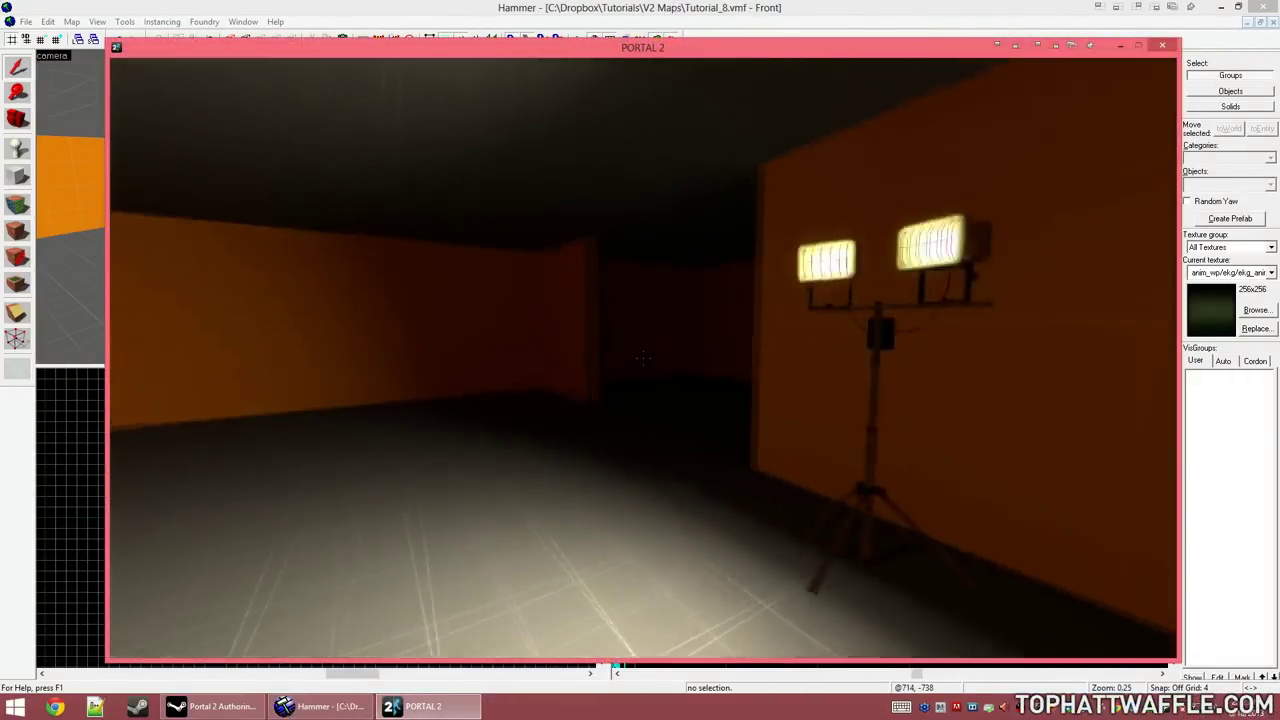
pyautogui.press('w')
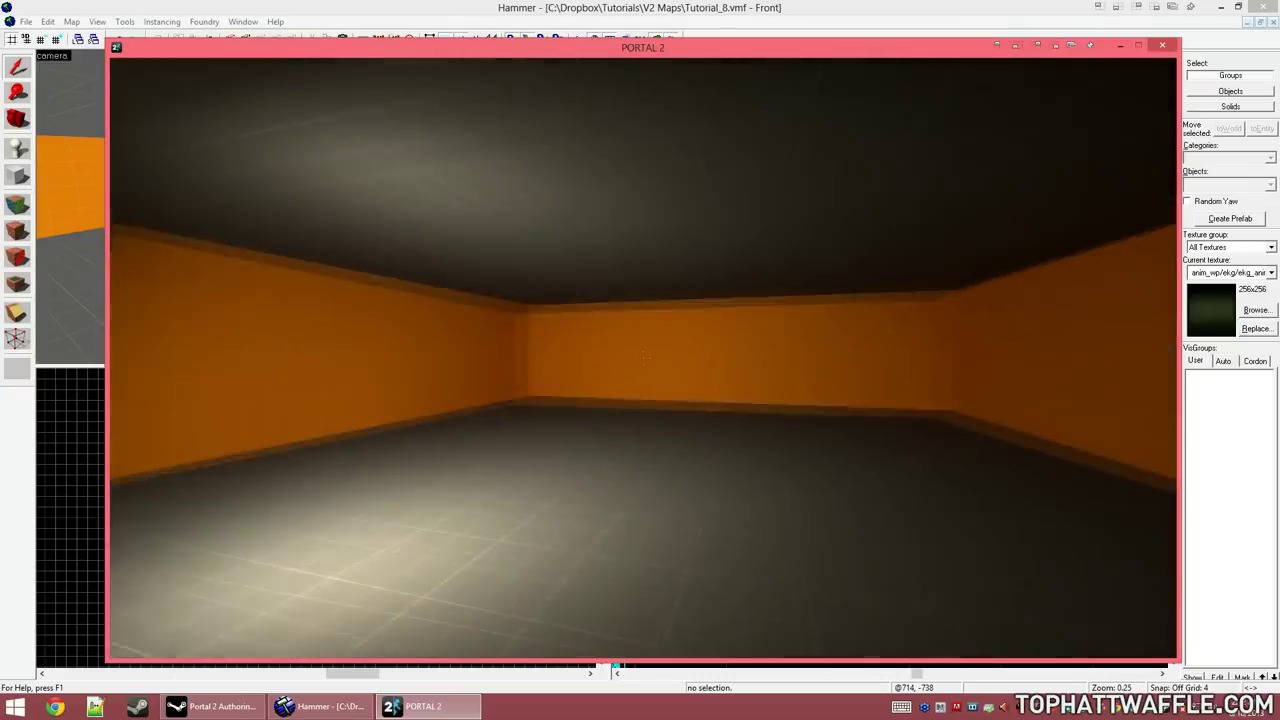
pyautogui.press('s')
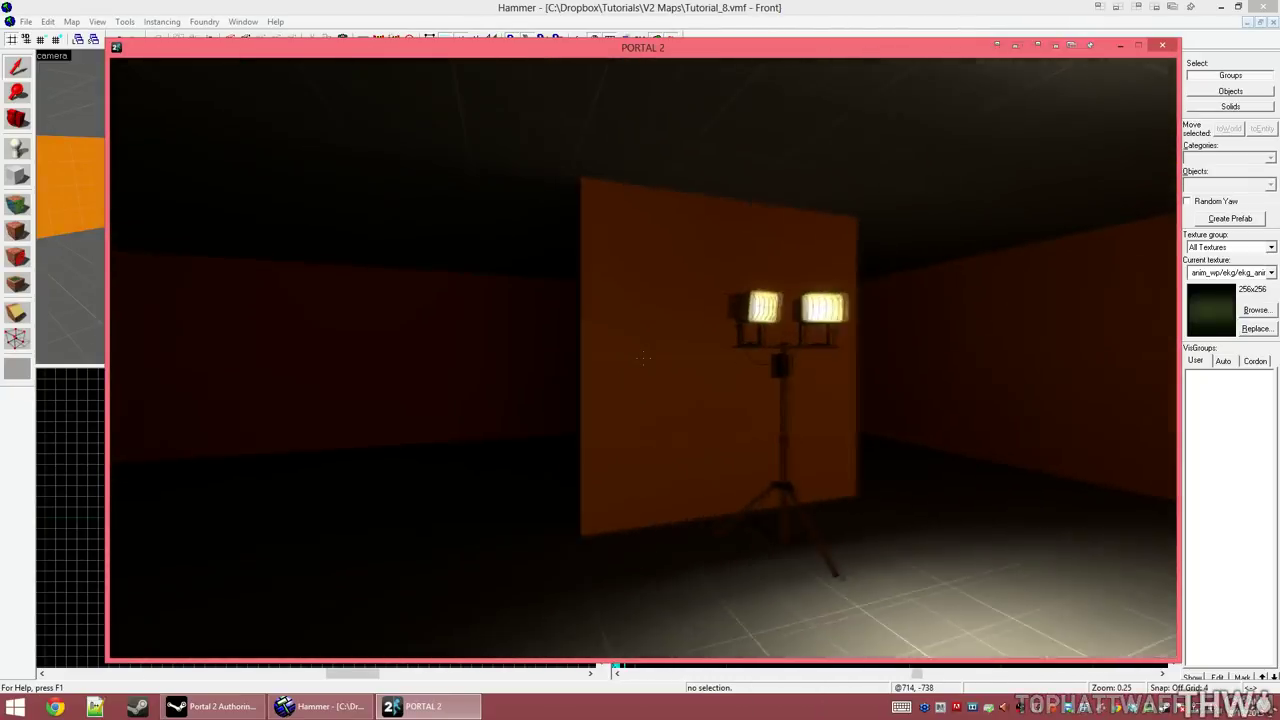
pyautogui.press('w')
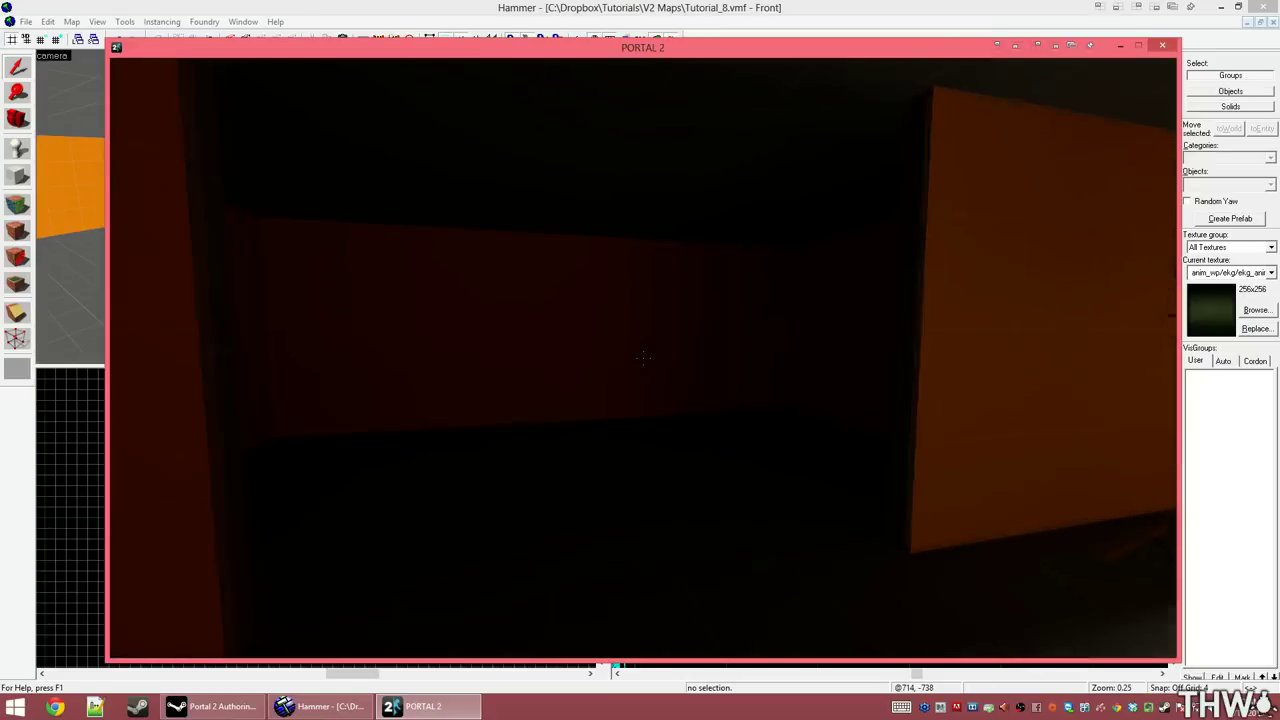
pyautogui.press('w')
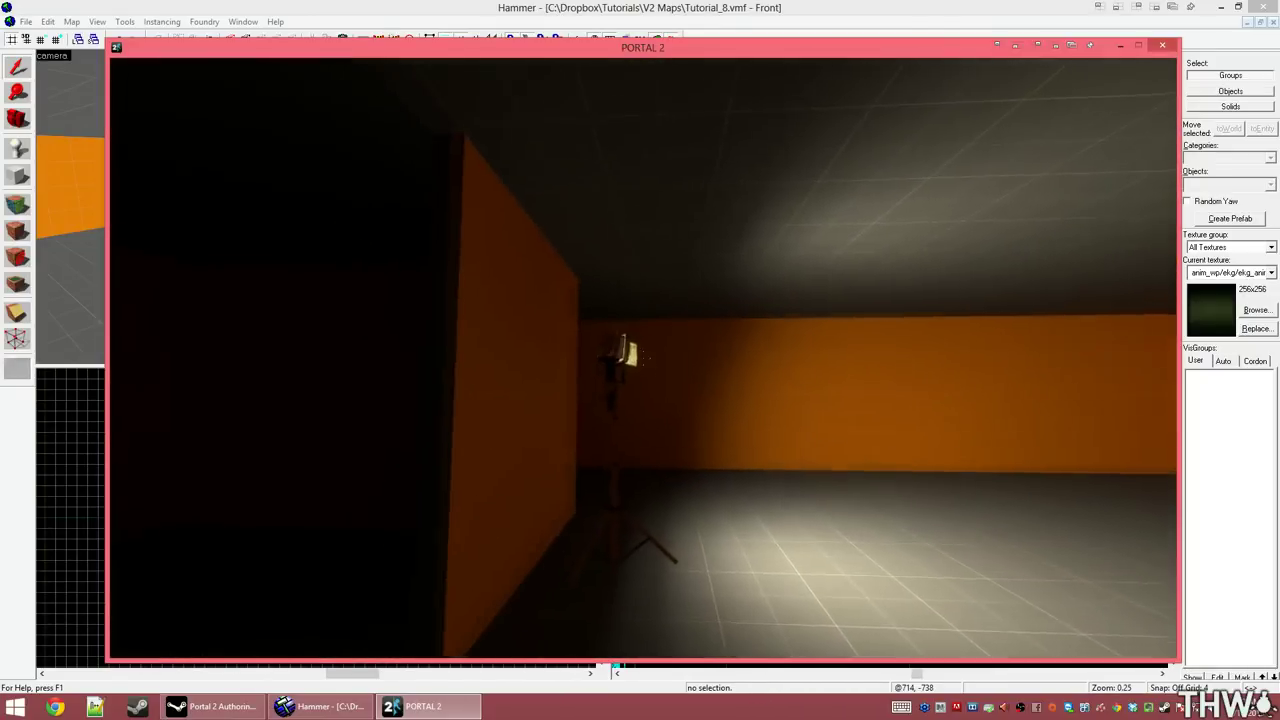
pyautogui.scroll(1, 643, 358)
pyautogui.scroll(-1, 643, 358)
# Step: Place a new point entity on the outdoor area's floor and change its class to light_environment
pyautogui.press('w')
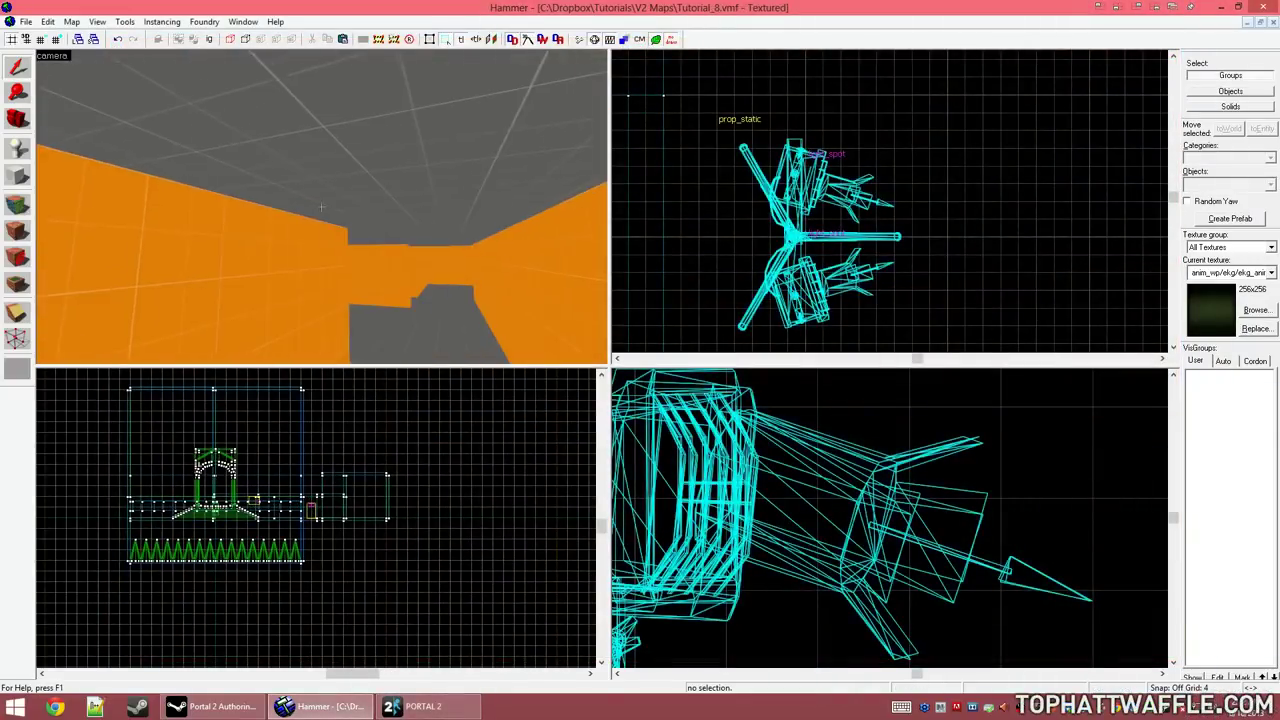
pyautogui.press('w')
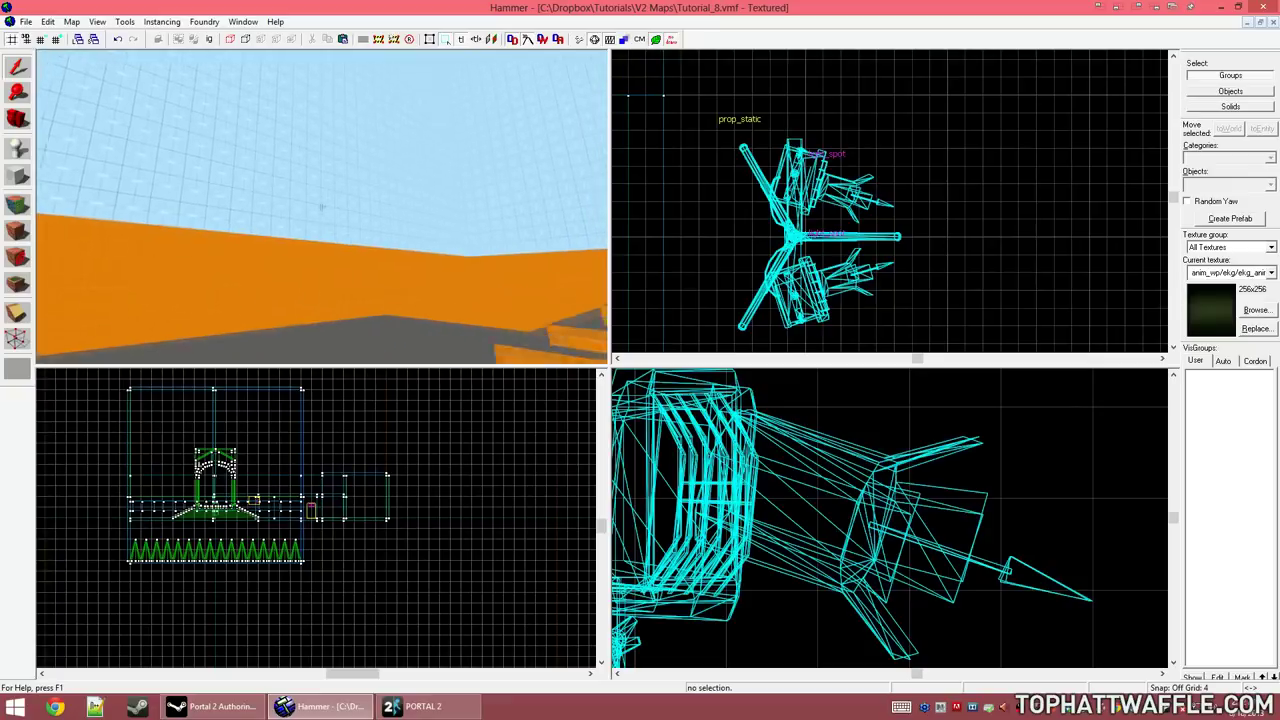
pyautogui.press('z')
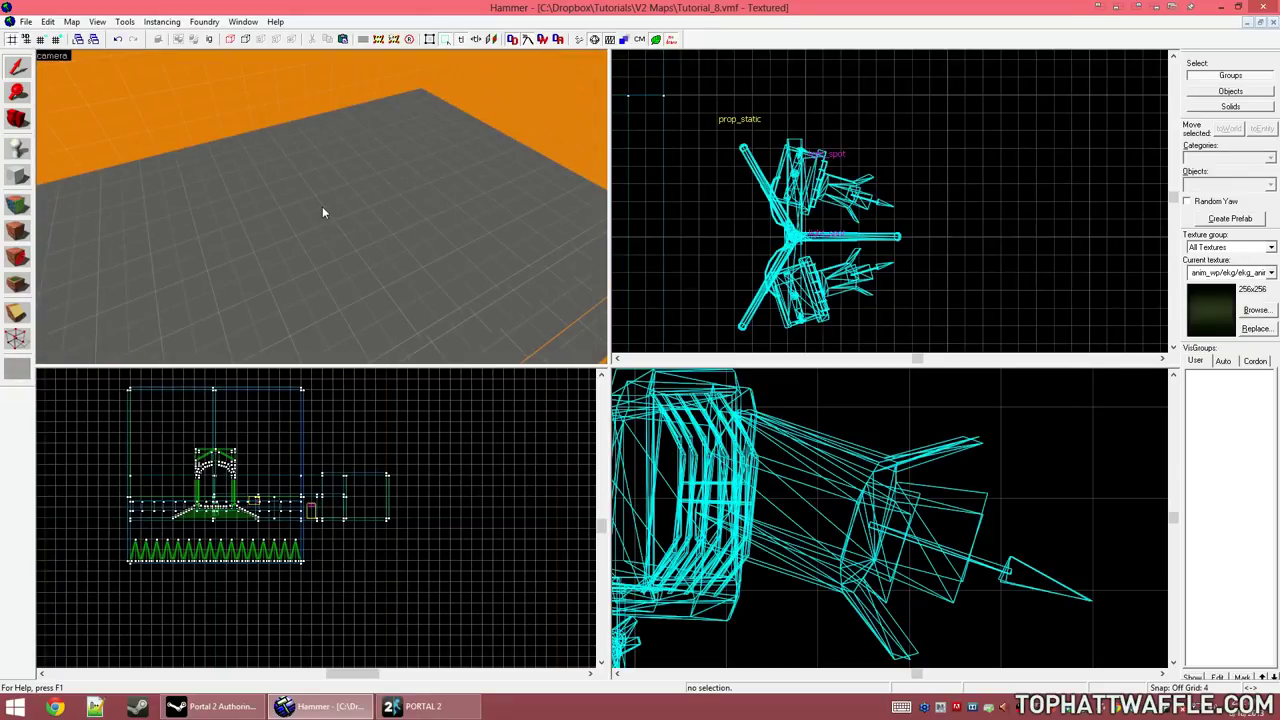
pyautogui.hotkey('shift', 'e')
pyautogui.click(344, 194)
pyautogui.hotkey('shift', 's')
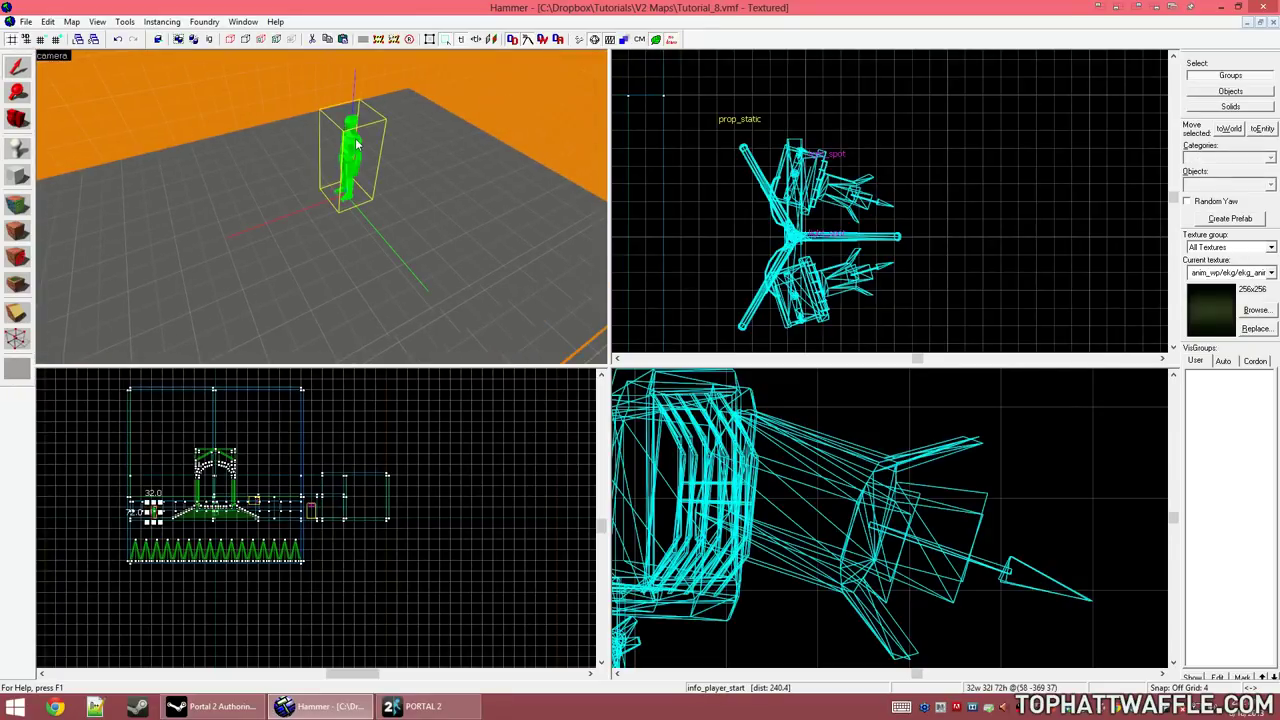
pyautogui.doubleClick(356, 145)
pyautogui.doubleClick(627, 173)
pyautogui.write('light')
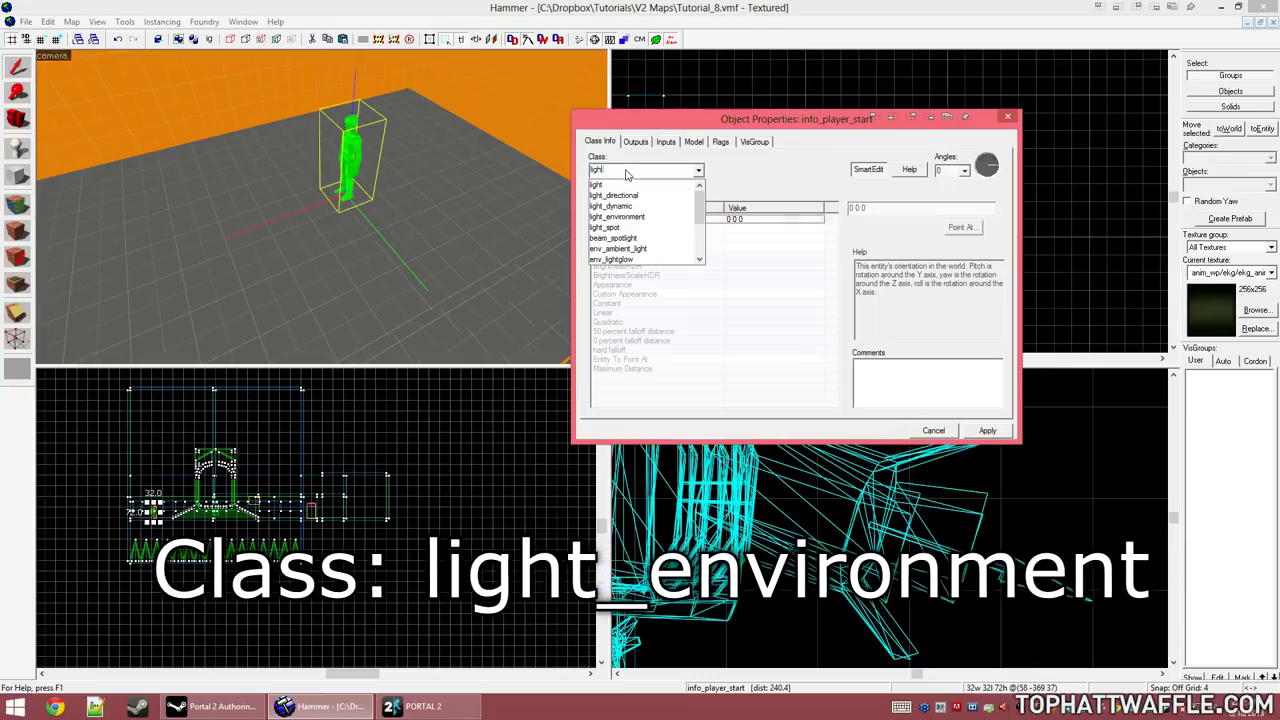
pyautogui.click(618, 216)
pyautogui.click(914, 430)
# Step: Cut the light_environment from the outdoor floor and paste it high up near a corner of the skybox
pyautogui.moveTo(346, 194); pyautogui.dragTo(408, 202)
pyautogui.press('z')
pyautogui.press('w')
pyautogui.press('z')
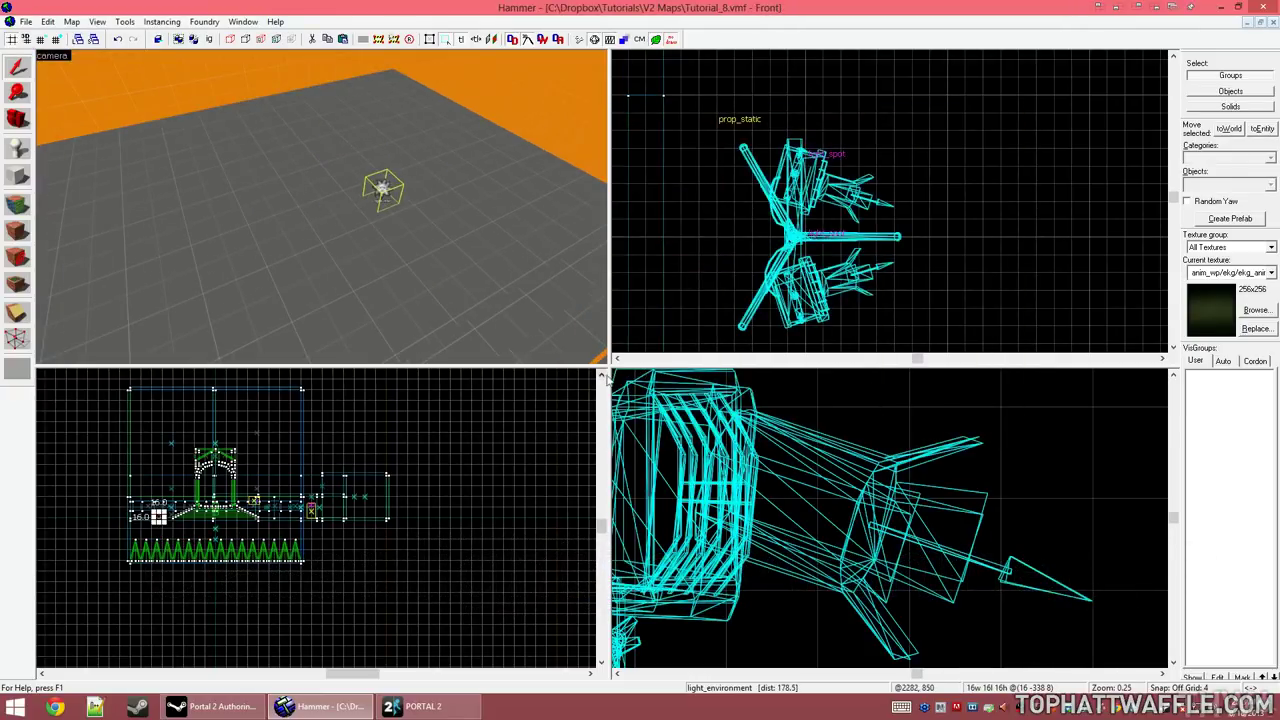
pyautogui.hotkey('shift', 'z')
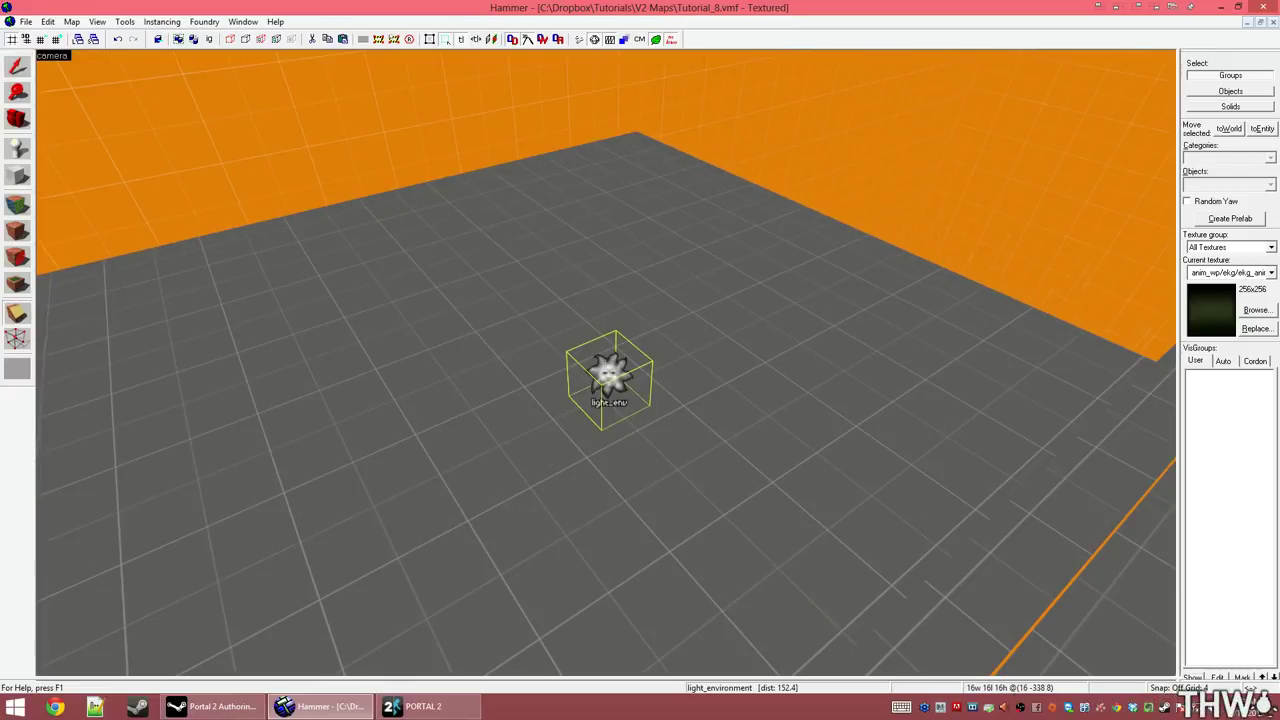
pyautogui.press('Delete')
pyautogui.press('z')
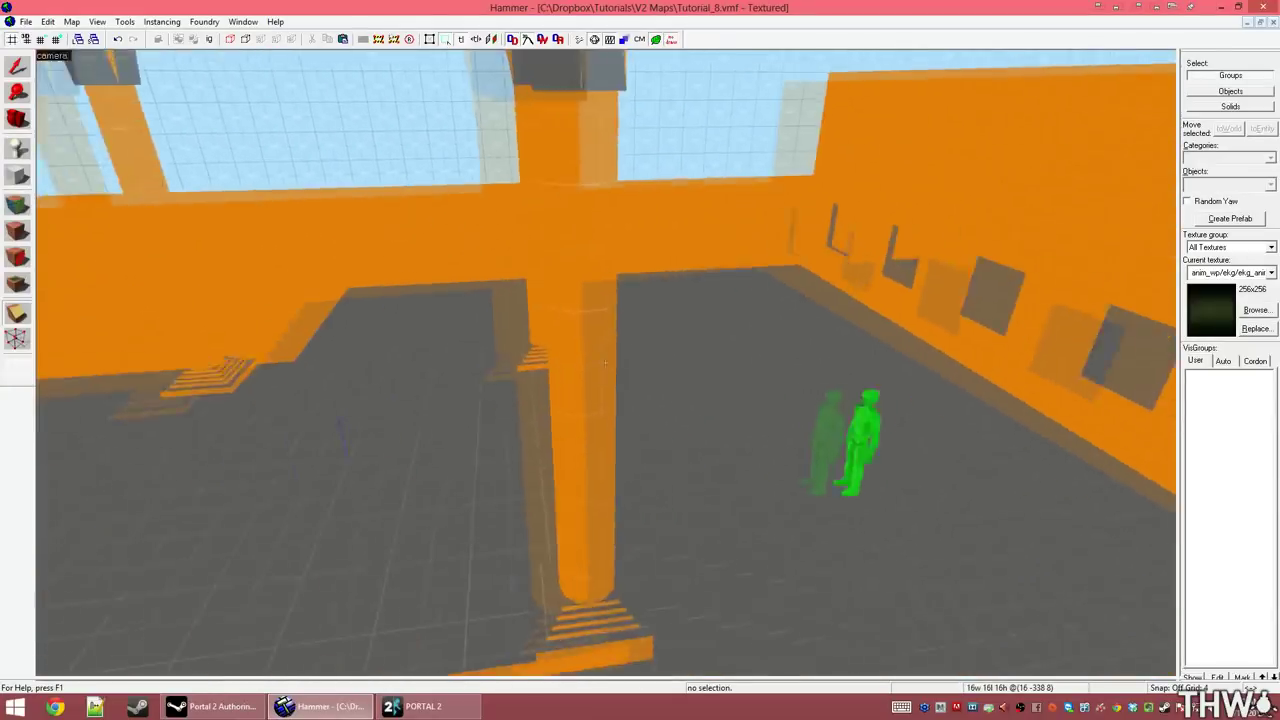
pyautogui.press('w')
pyautogui.press('z')
pyautogui.hotkey('ctrl', 'v')
pyautogui.scroll(3, 609, 408)
pyautogui.scroll(-1, 607, 370)
pyautogui.hotkey('ctrl', 'x')
pyautogui.hotkey('ctrl', 'v')
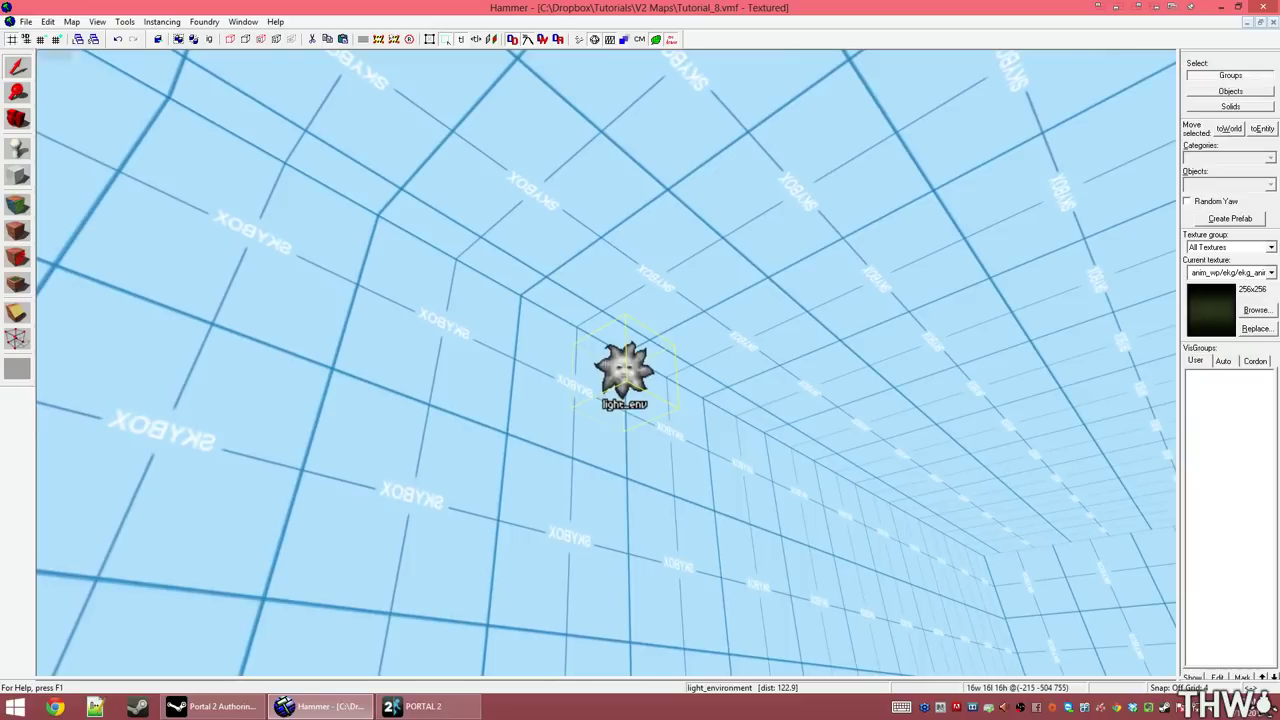
# Step: Aim the light_environment with Point At toward a window in the long courtyard wall, viewed from the entity's position
pyautogui.scroll(-6, 605, 364)
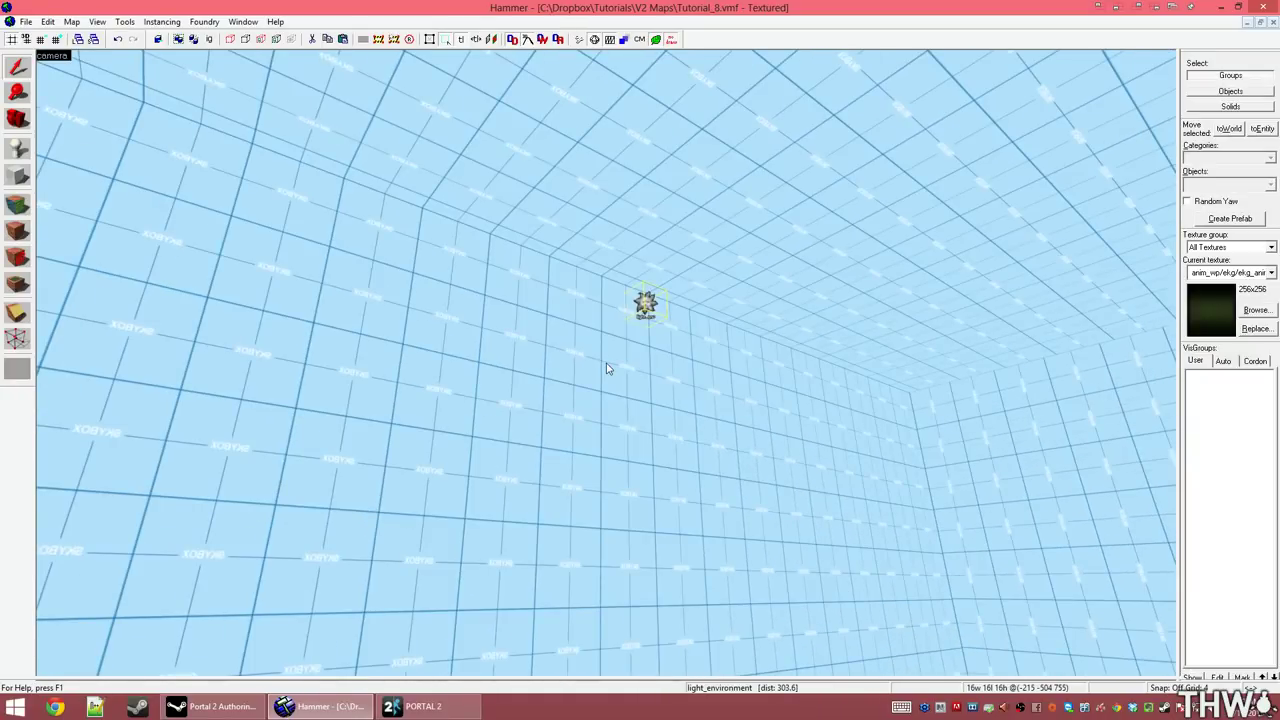
pyautogui.press('a')
pyautogui.press('s')
pyautogui.press('z')
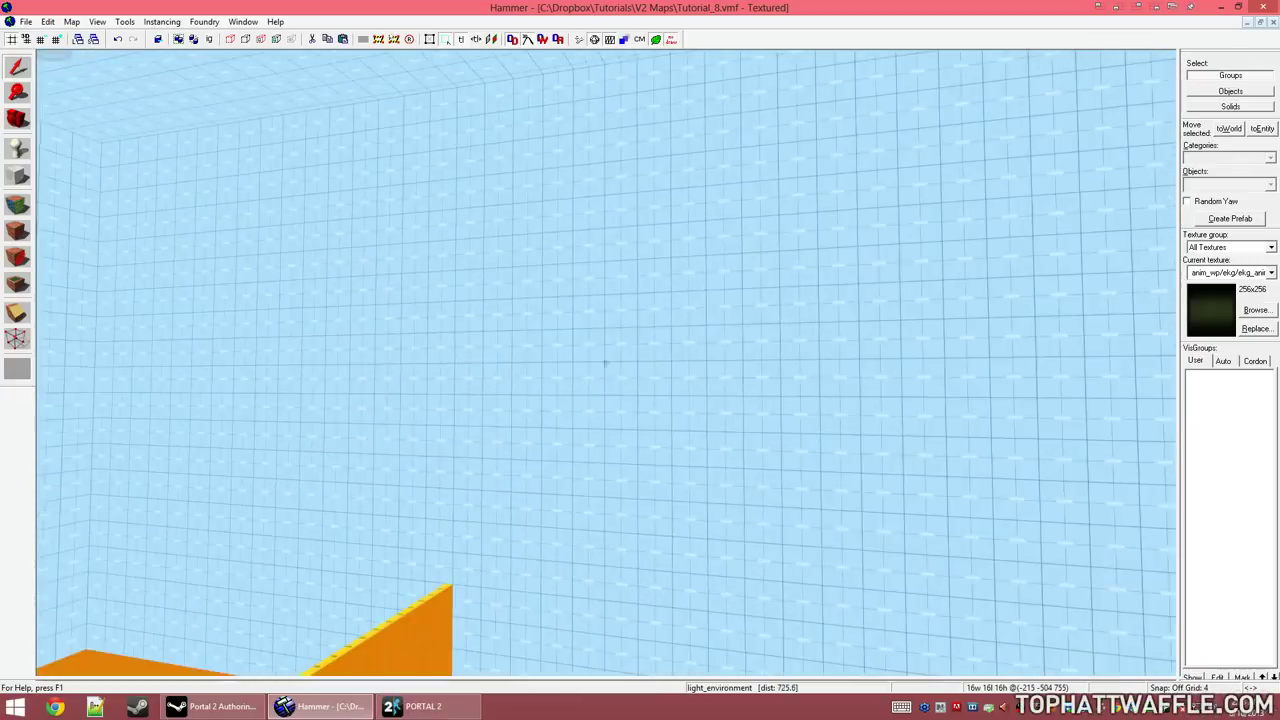
pyautogui.press('w')
pyautogui.press('w')
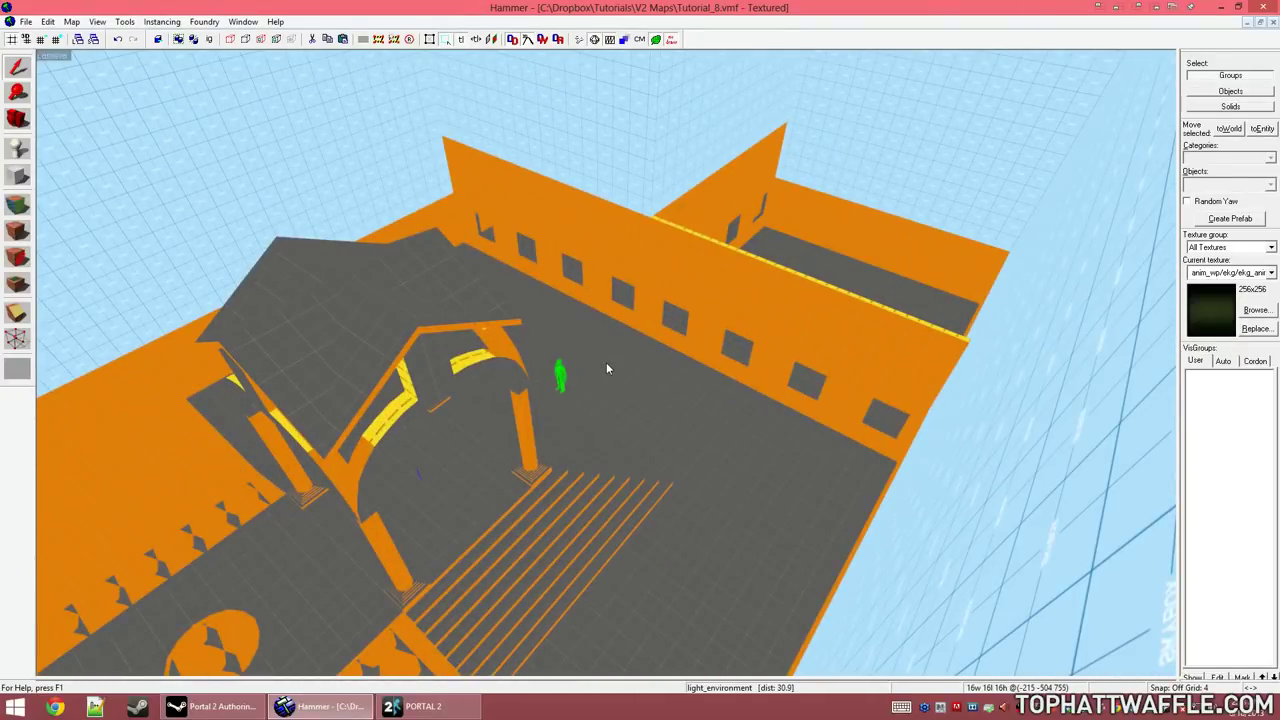
pyautogui.hotkey('alt', 'Return')
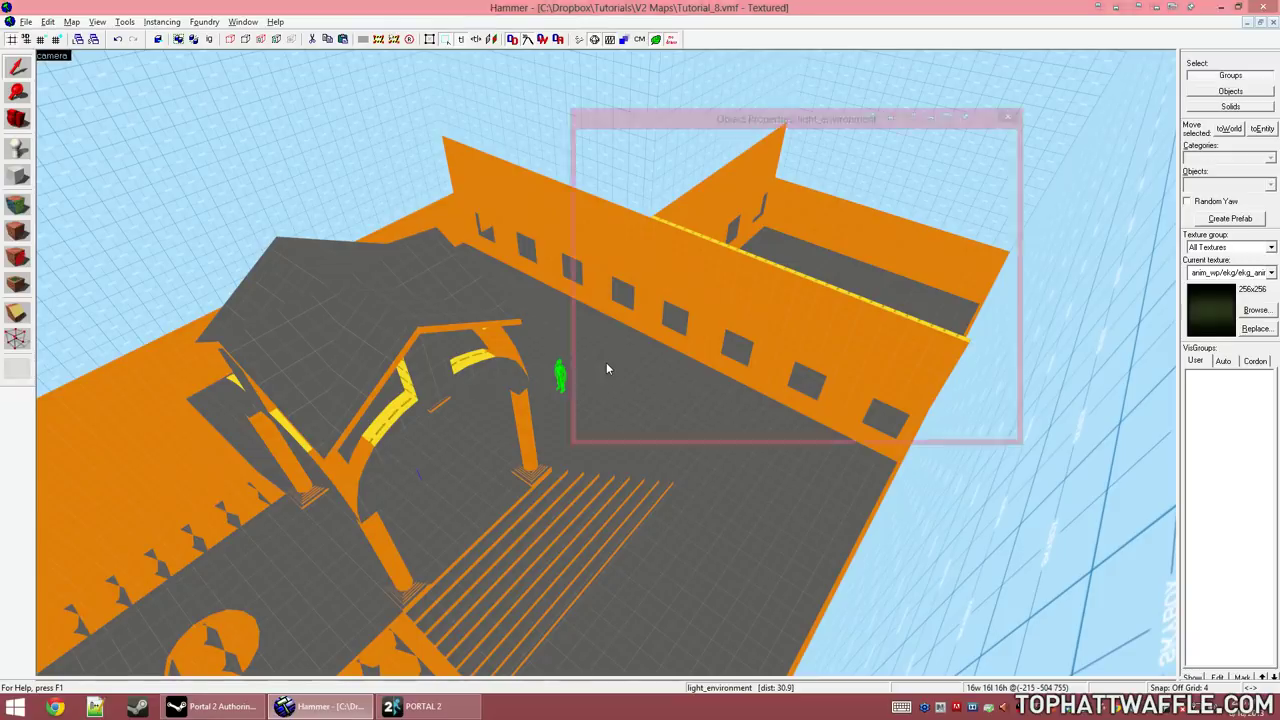
pyautogui.moveTo(689, 130); pyautogui.dragTo(885, 357)
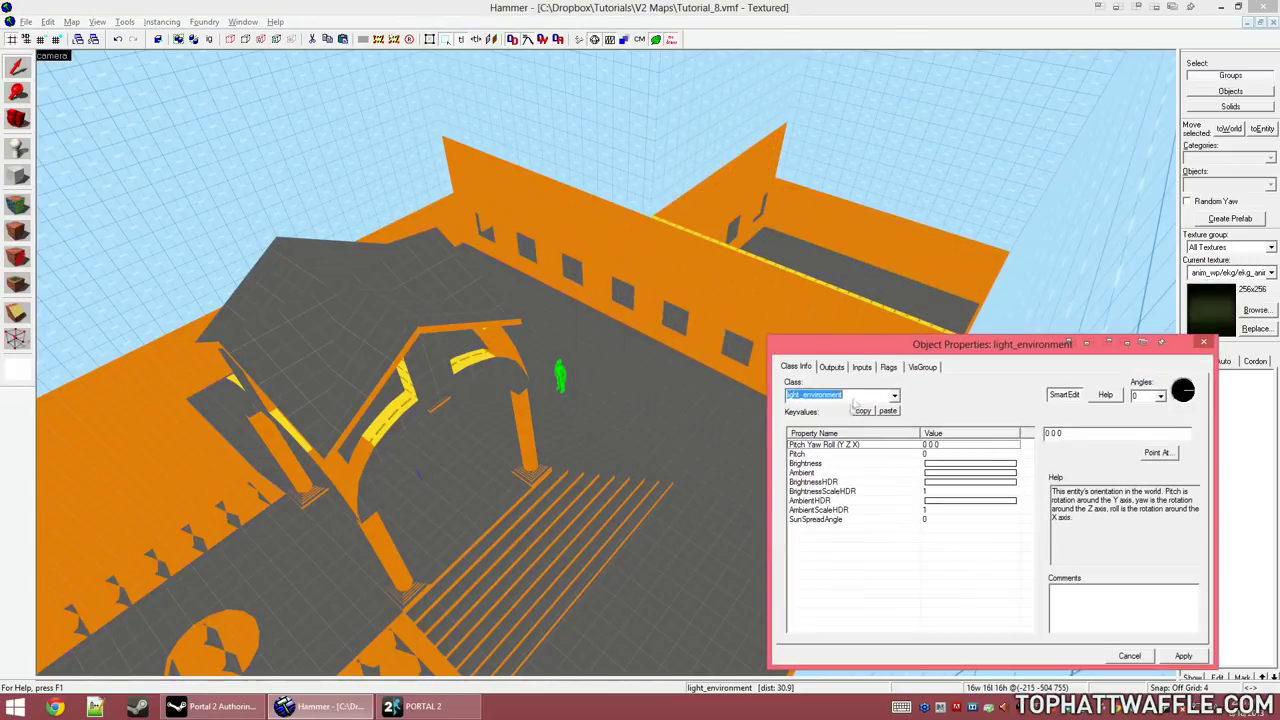
pyautogui.click(915, 447)
pyautogui.click(1158, 453)
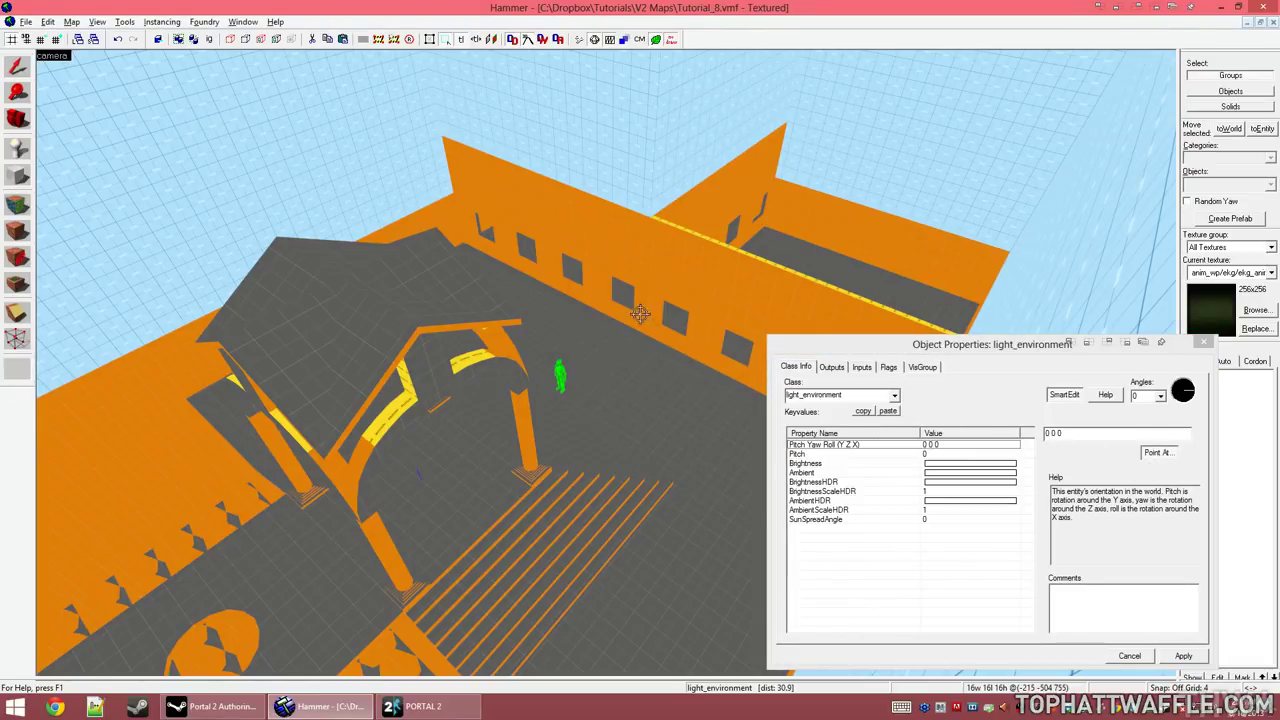
pyautogui.click(622, 291)
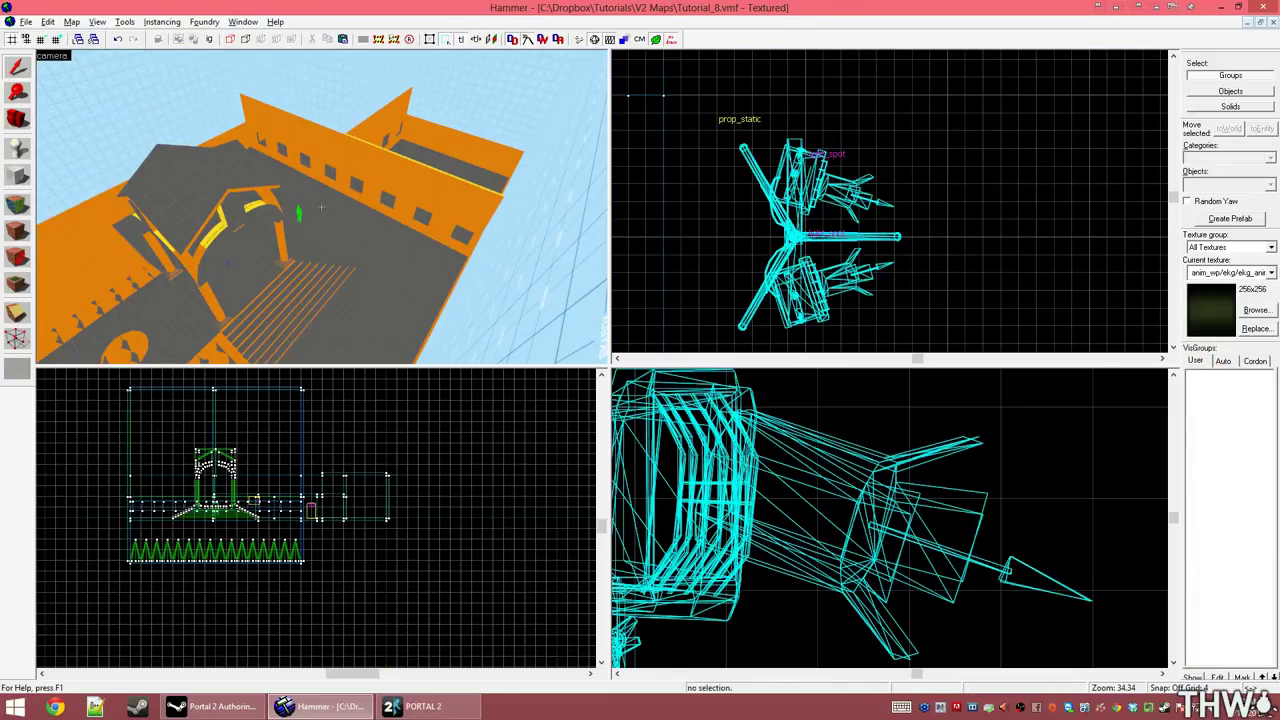
pyautogui.press('w')
pyautogui.press('w')
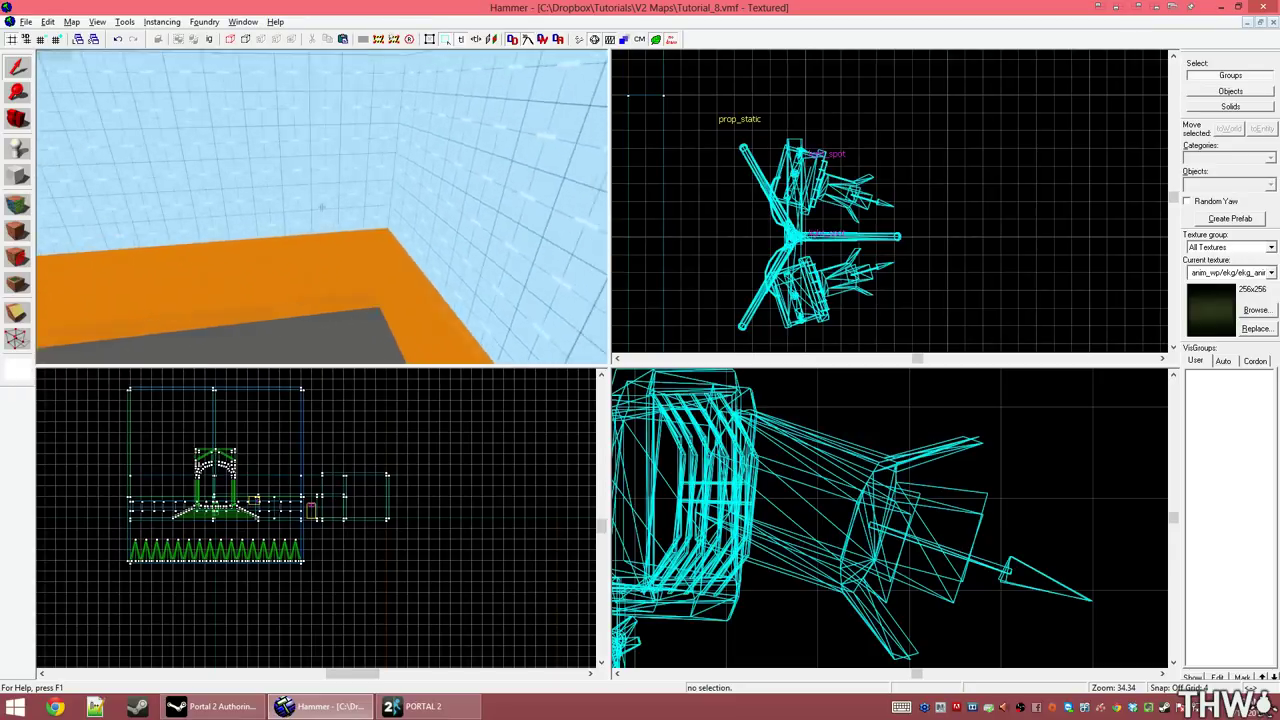
# Step: Paste the light_environment onto the floor in the corner of the outdoor area and move it flush into the corner
pyautogui.press('w')
pyautogui.press('z')
pyautogui.hotkey('ctrl', 'v')
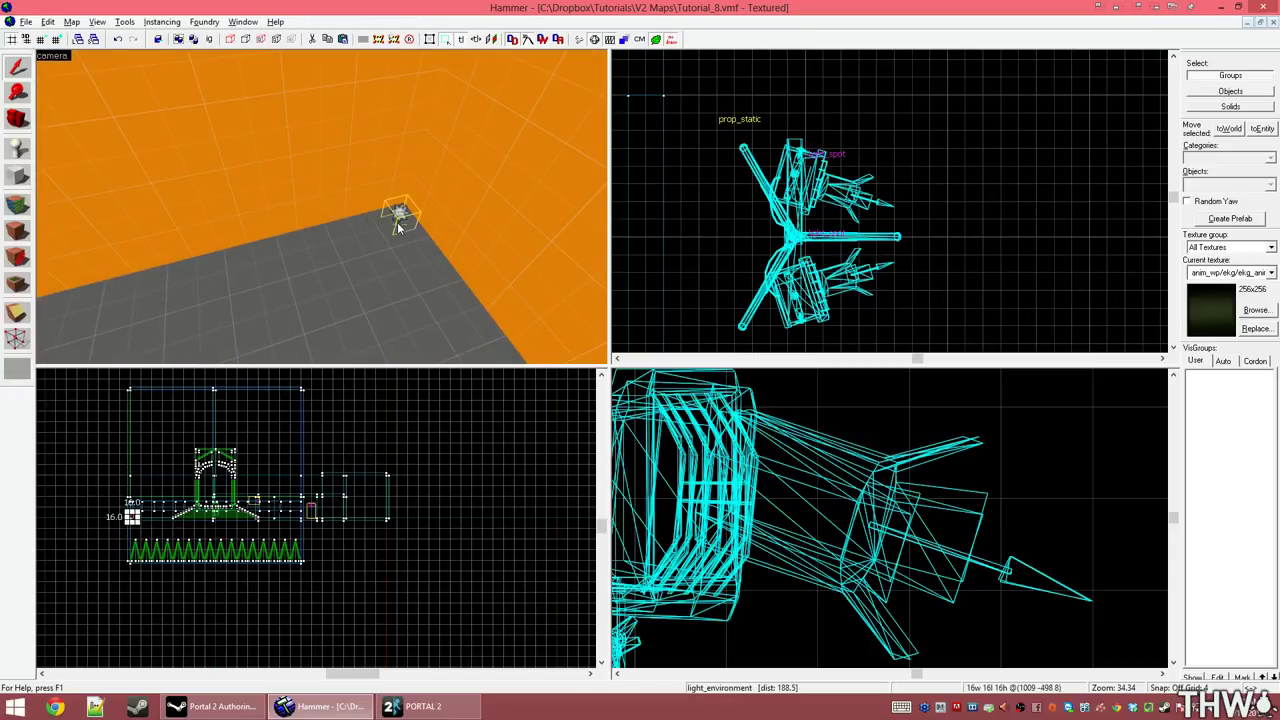
pyautogui.hotkey('ctrl', 'e')
pyautogui.scroll(2, 910, 283)
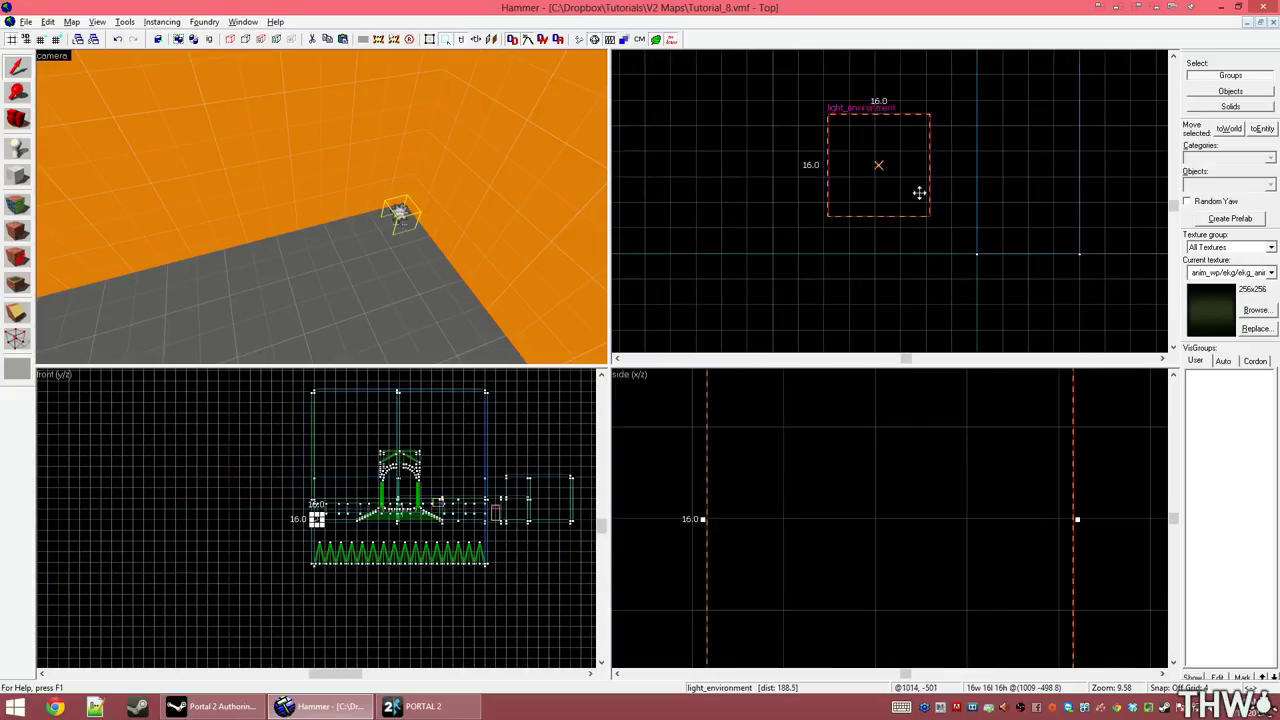
pyautogui.moveTo(912, 174); pyautogui.dragTo(957, 213)
pyautogui.scroll(-7, 880, 432)
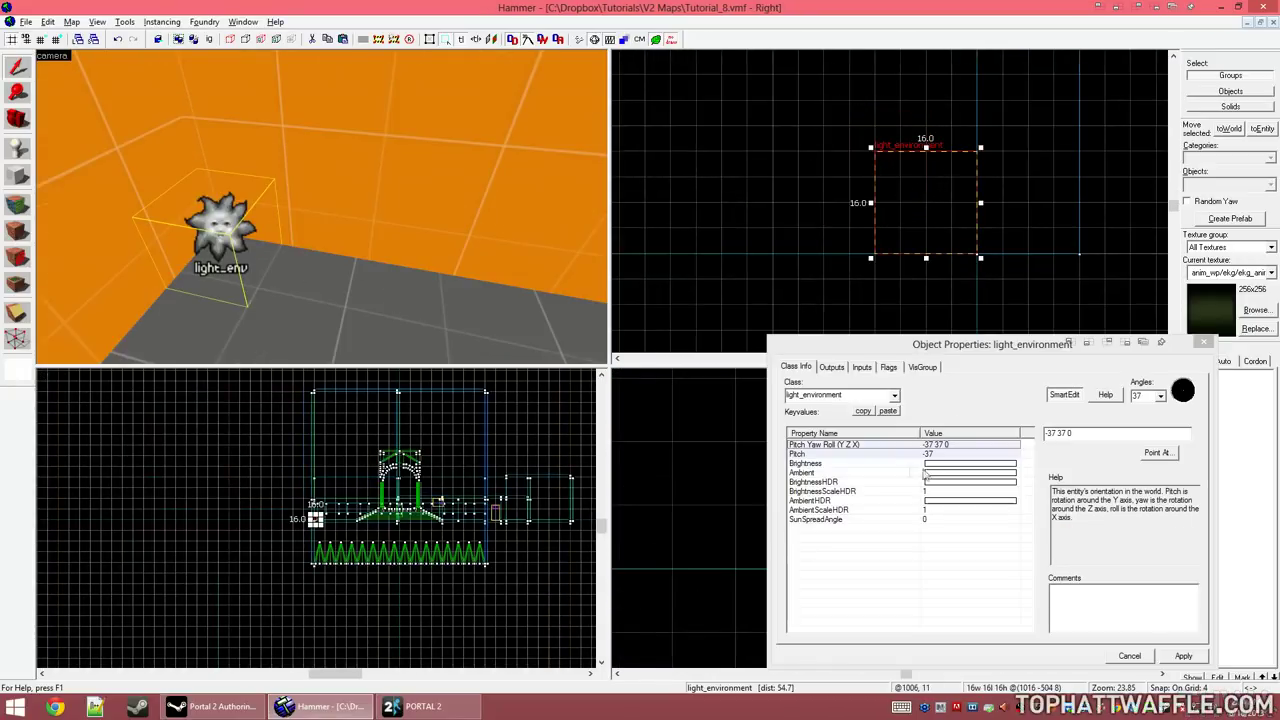
# Step: Set the light_environment's Brightness to a pale yellow, 254 242 175, with an intensity of 350
pyautogui.click(858, 463)
pyautogui.moveTo(867, 345); pyautogui.dragTo(506, 186)
pyautogui.click(713, 300)
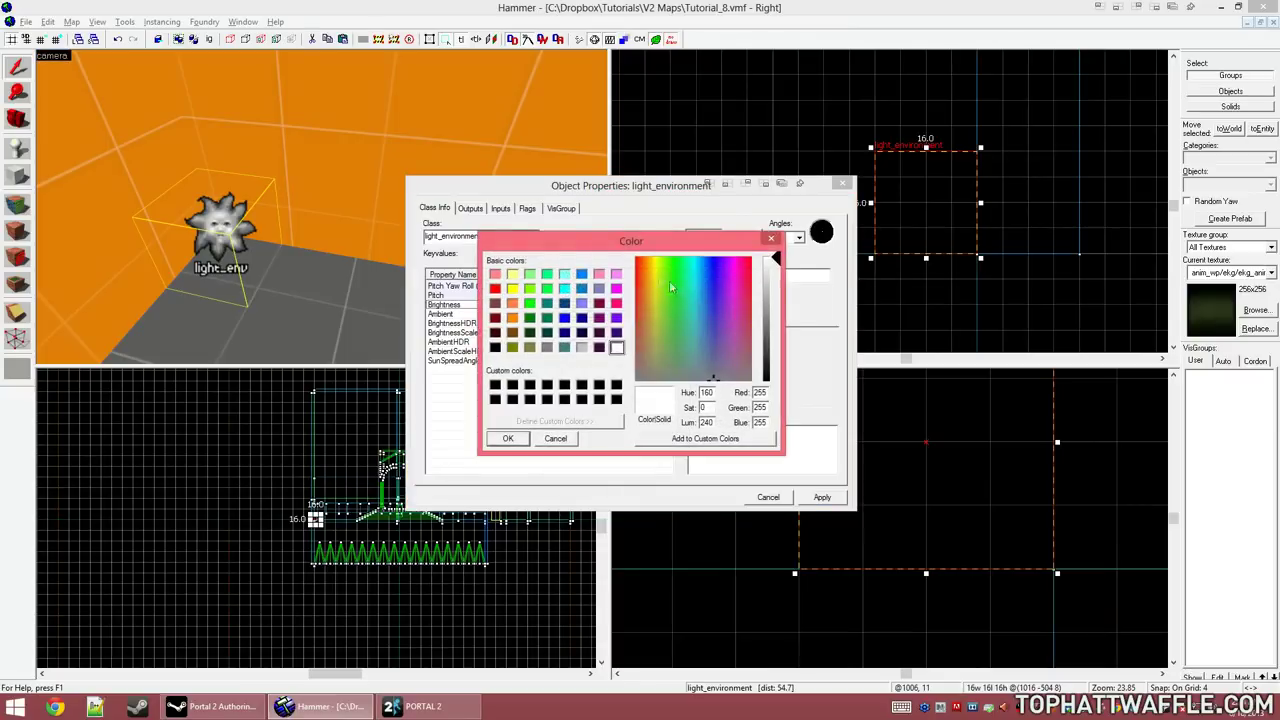
pyautogui.click(773, 285)
pyautogui.click(508, 438)
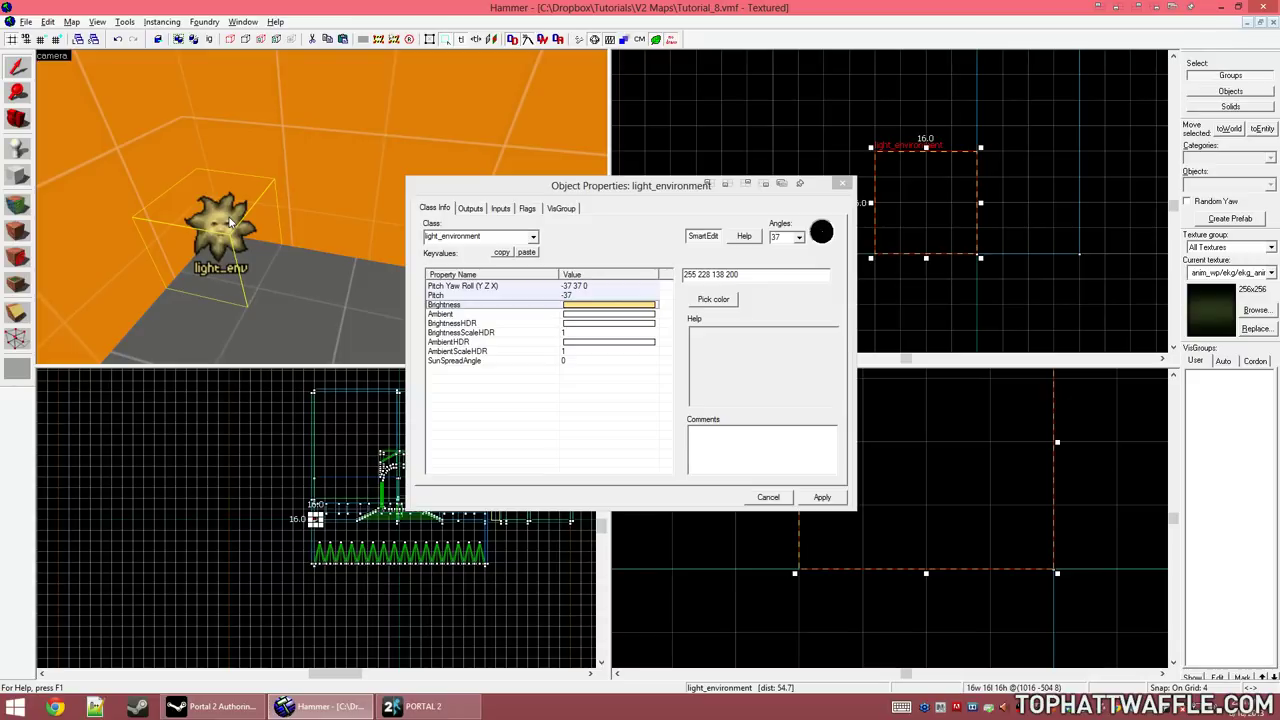
pyautogui.click(713, 299)
pyautogui.click(508, 438)
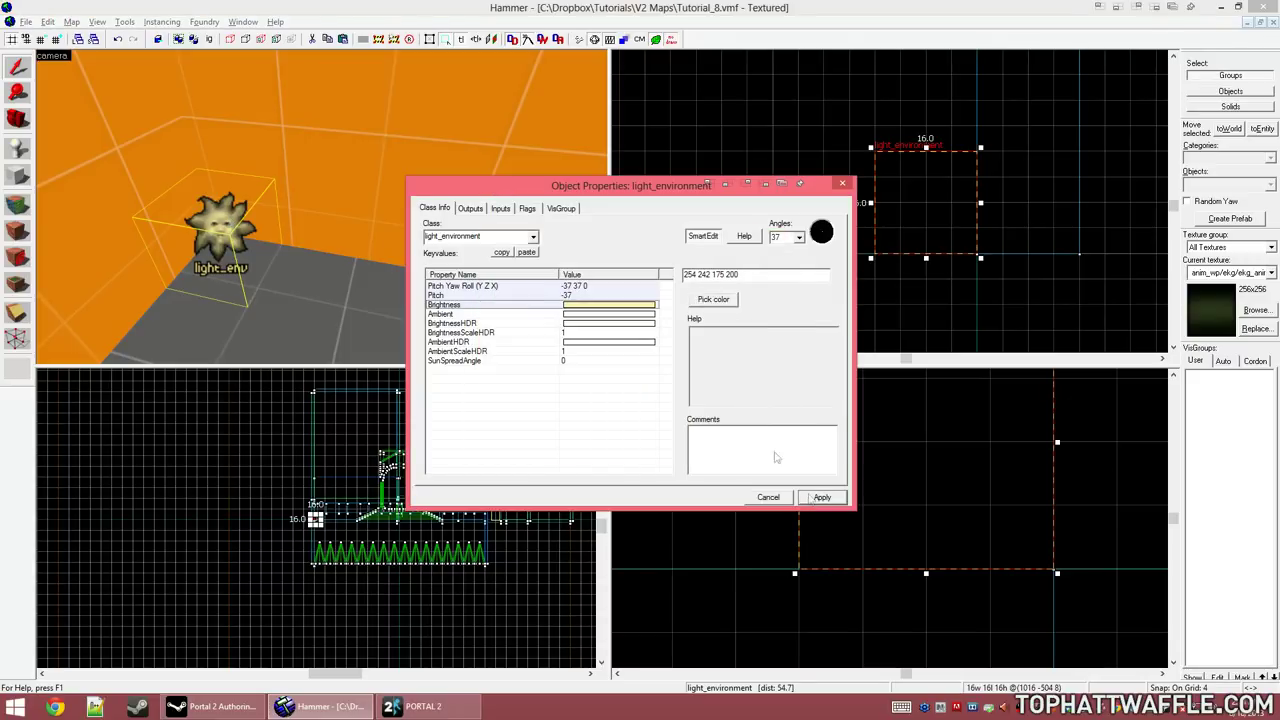
pyautogui.moveTo(728, 274); pyautogui.dragTo(777, 272)
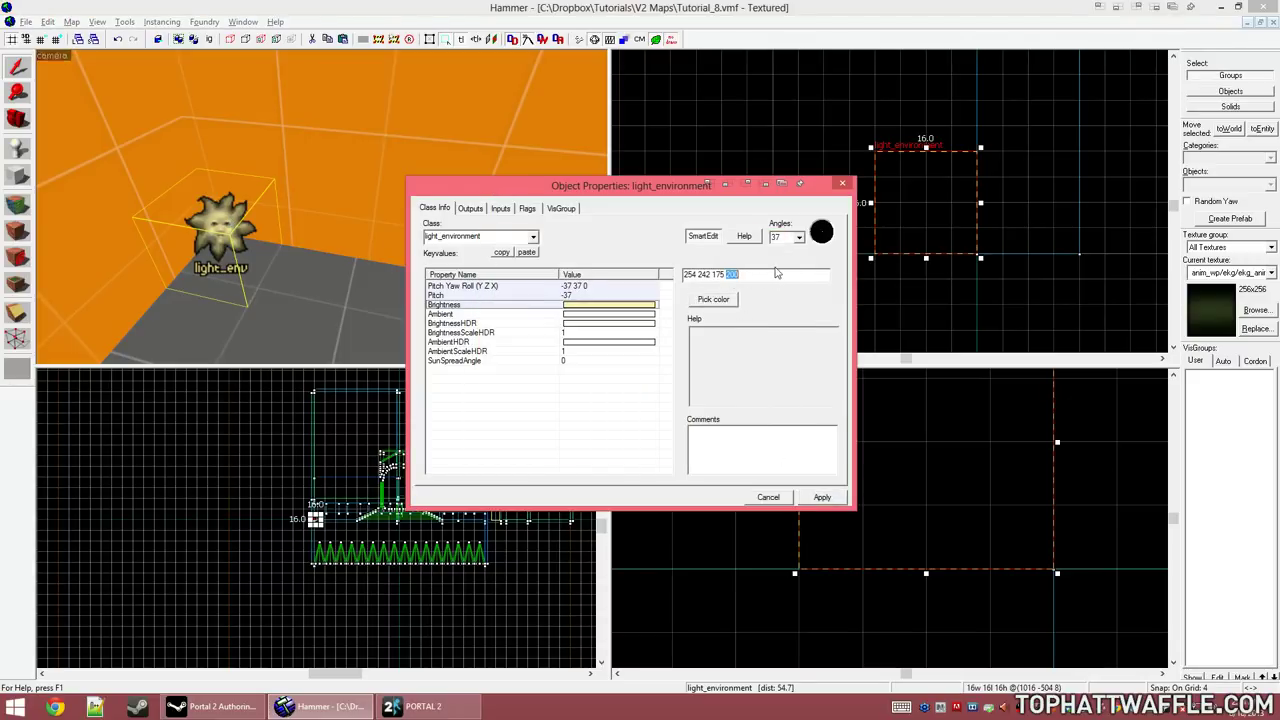
pyautogui.press('Return')
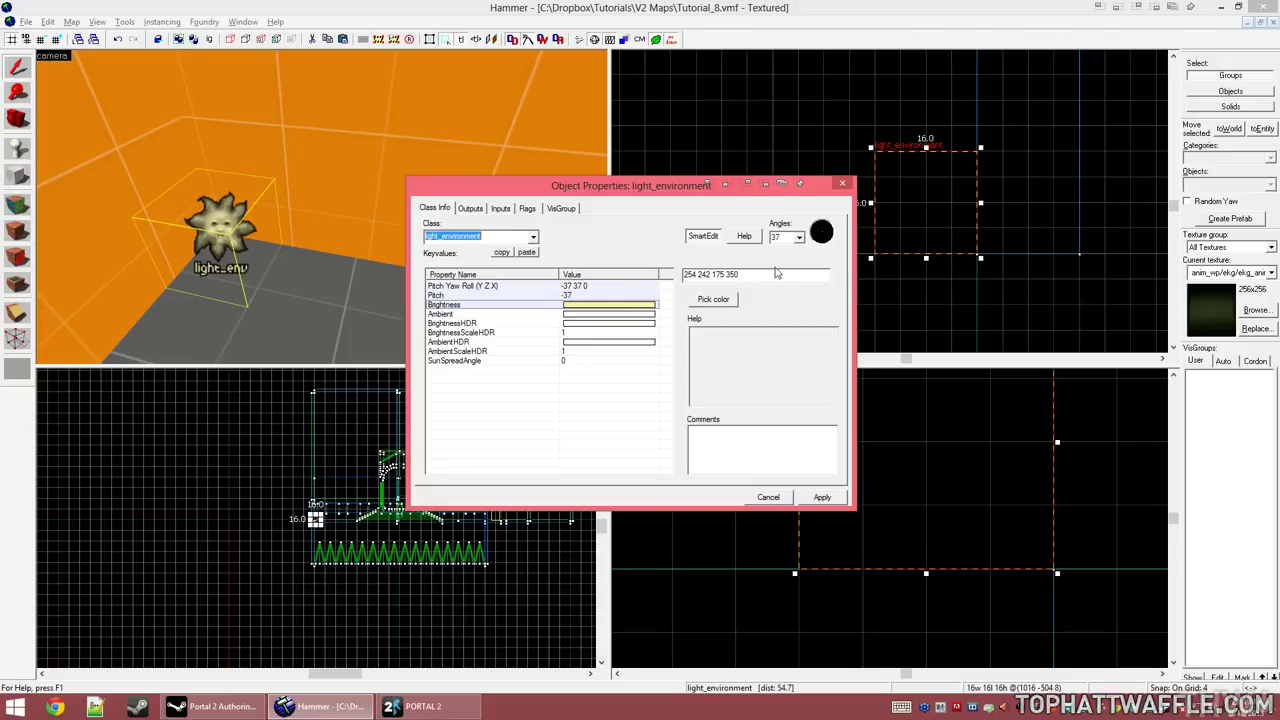
pyautogui.press('z')
pyautogui.press('w')
pyautogui.press('z')
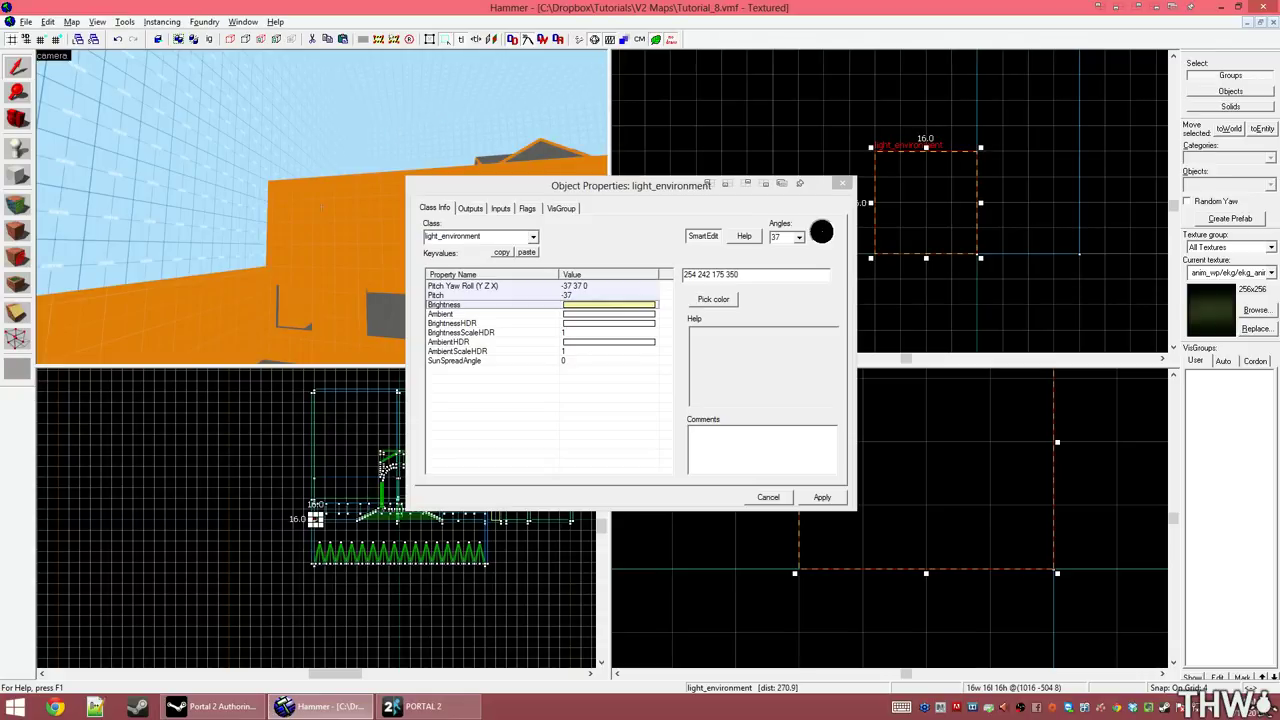
pyautogui.press('z')
pyautogui.press('w')
pyautogui.press('z')
# Step: Set the light_environment's Ambient colour to a pale blue, 173 205 222, at intensity 20 and apply it
pyautogui.click(456, 315)
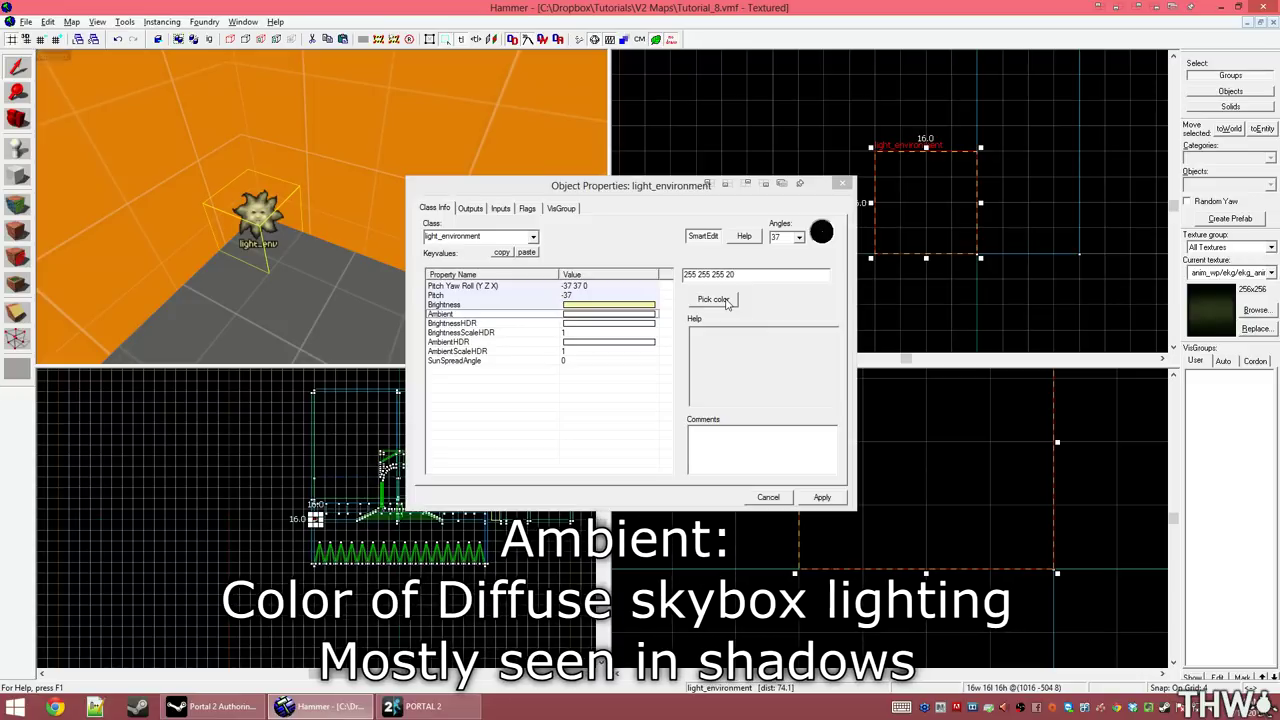
pyautogui.click(722, 302)
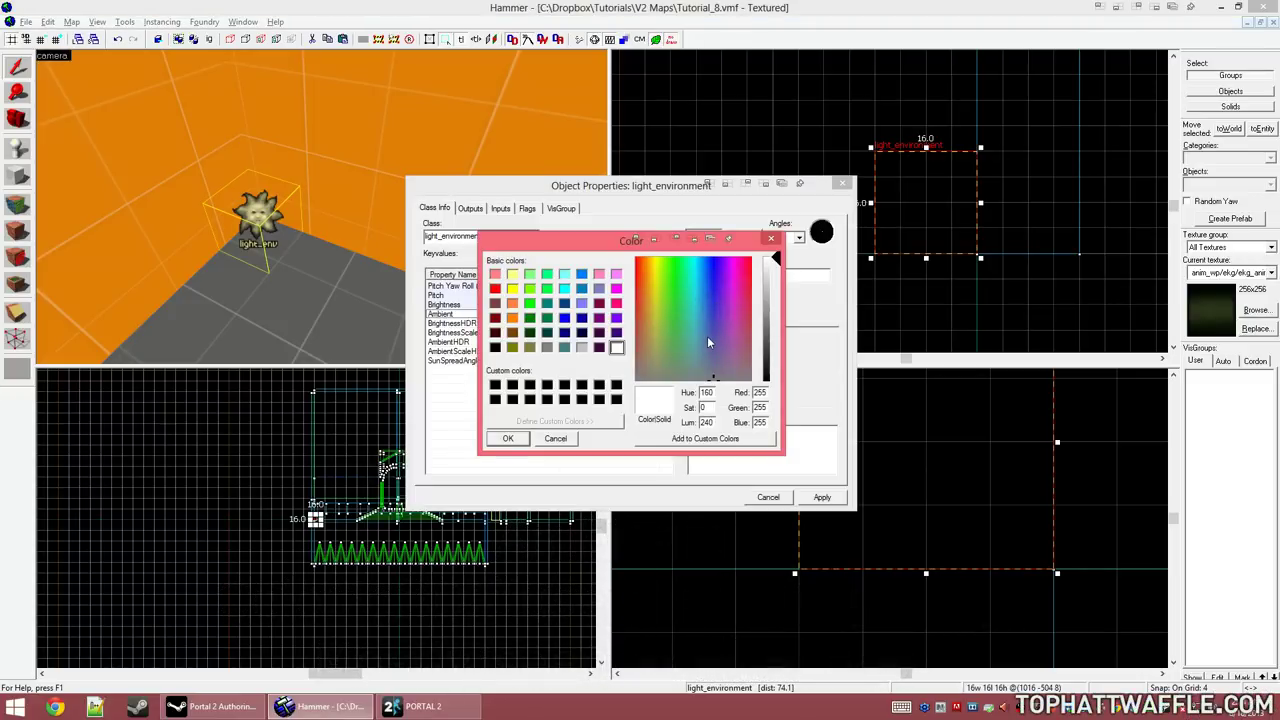
pyautogui.click(701, 329)
pyautogui.click(771, 284)
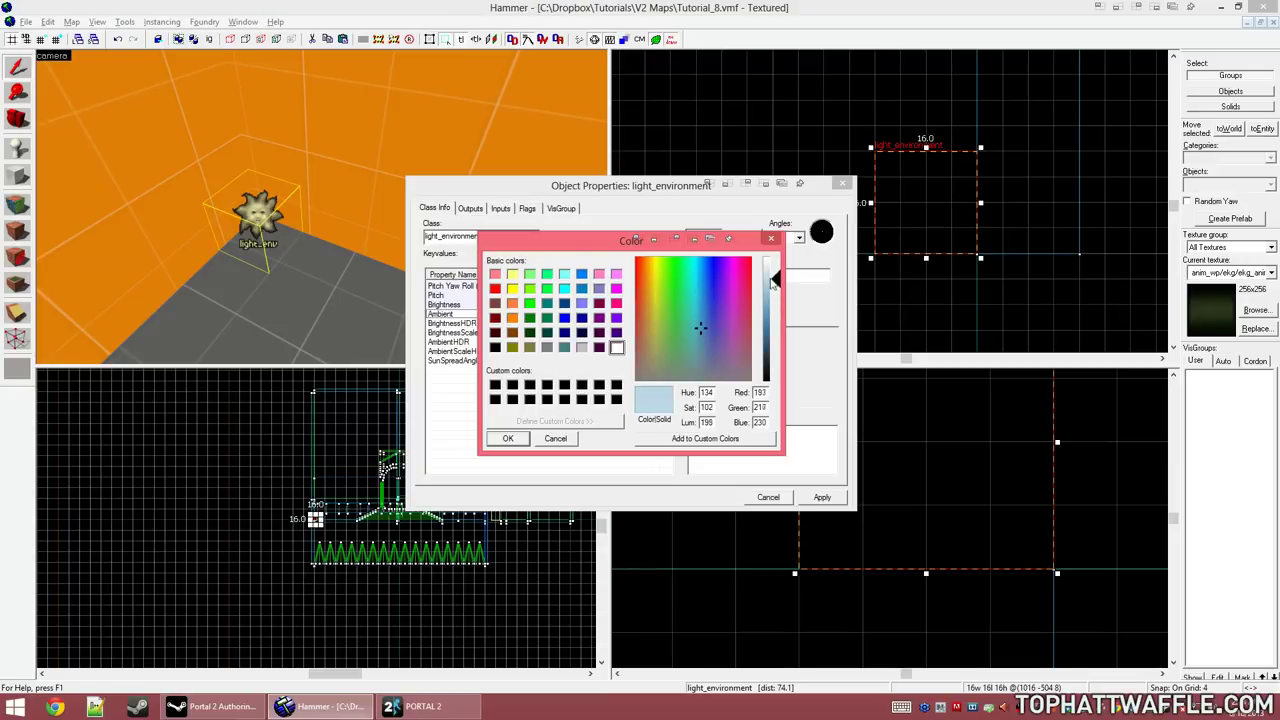
pyautogui.click(772, 288)
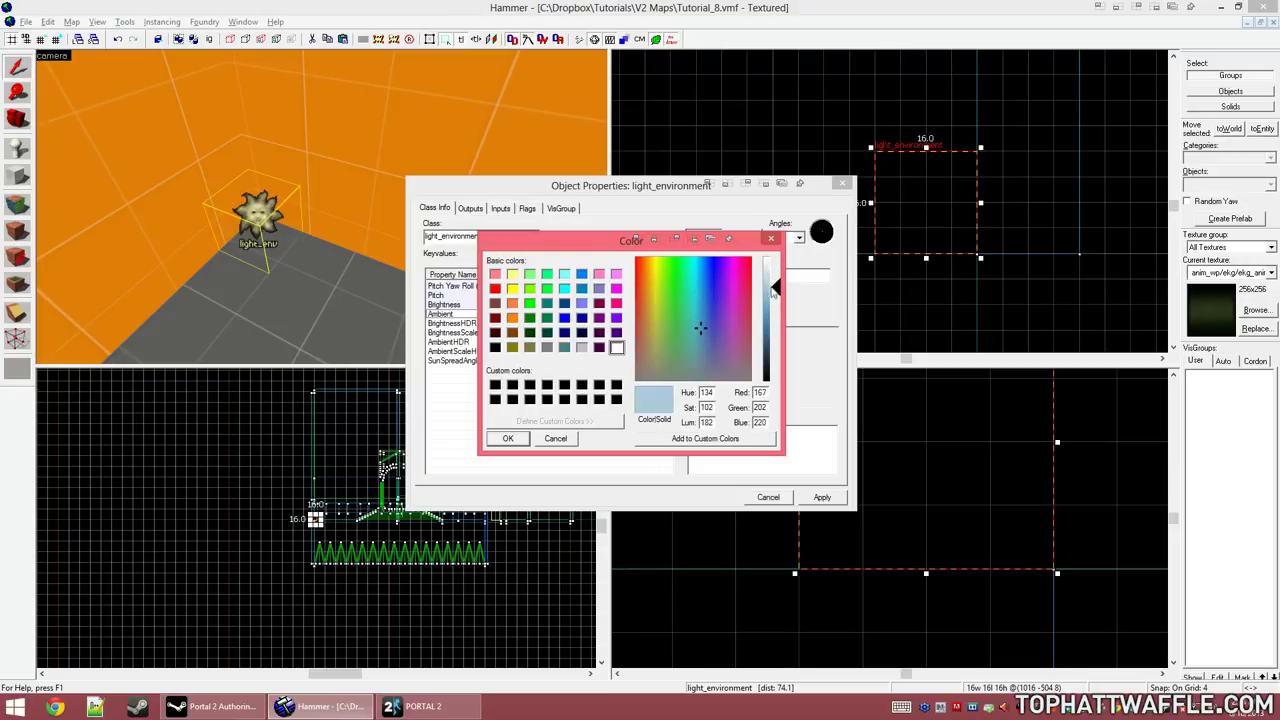
pyautogui.click(506, 440)
pyautogui.click(811, 501)
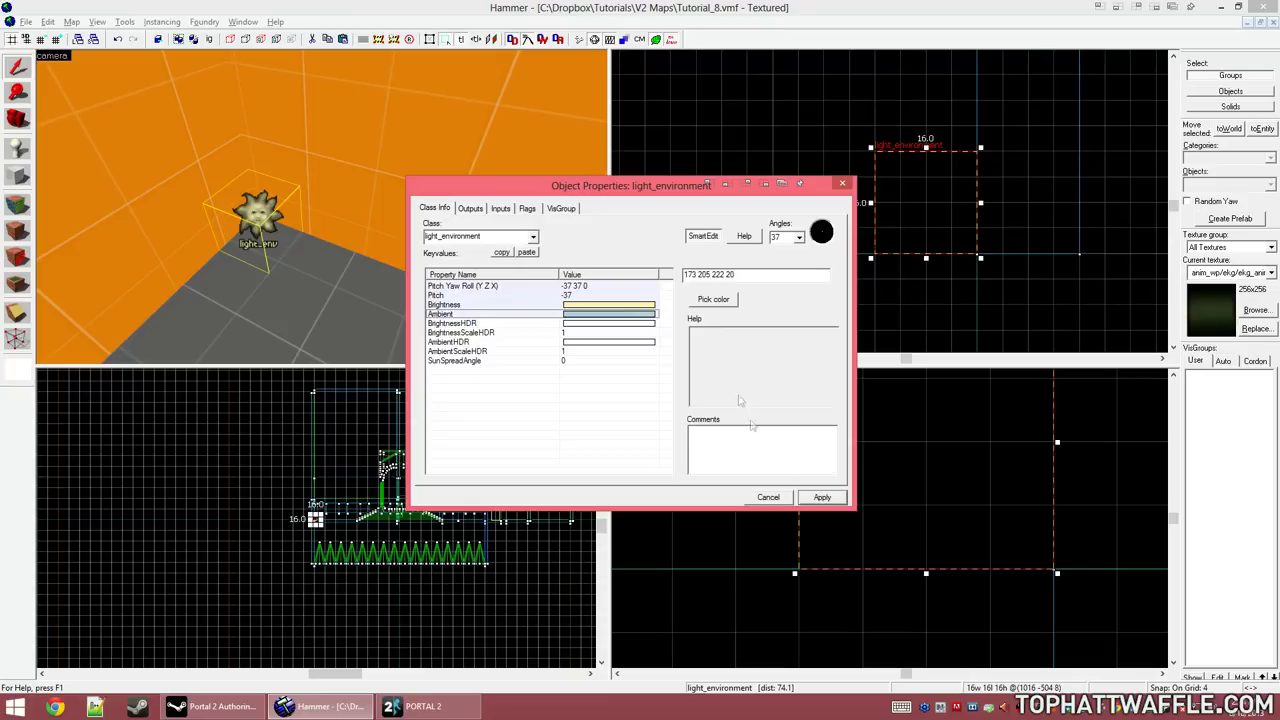
# Step: Review the light_environment's HDR properties, set its SunSpreadAngle to 3 and apply the change
pyautogui.click(513, 325)
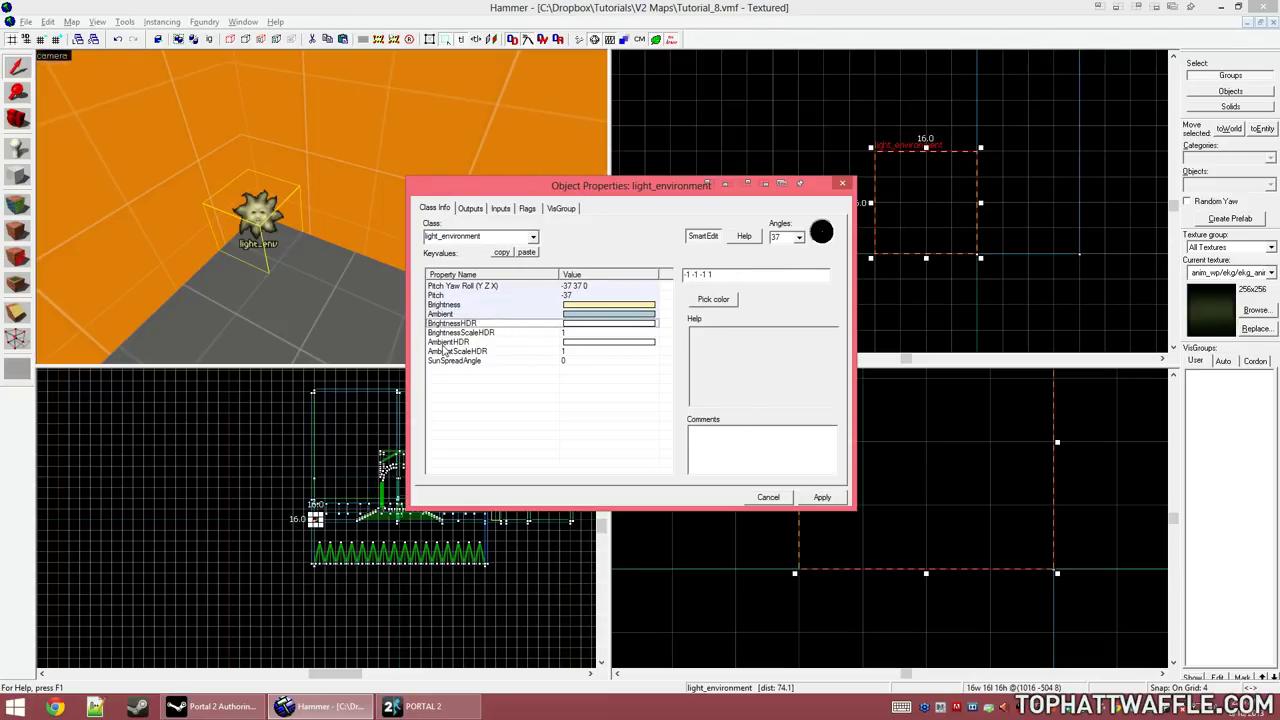
pyautogui.click(558, 334)
pyautogui.click(562, 353)
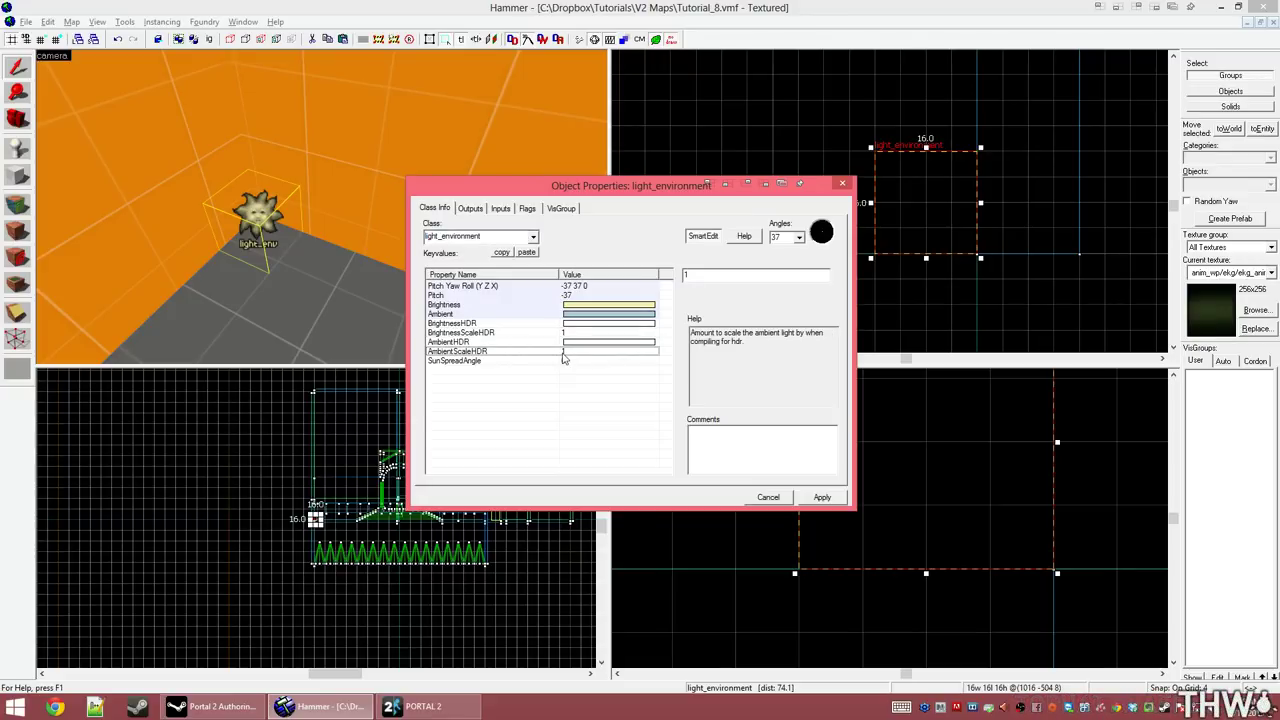
pyautogui.click(563, 362)
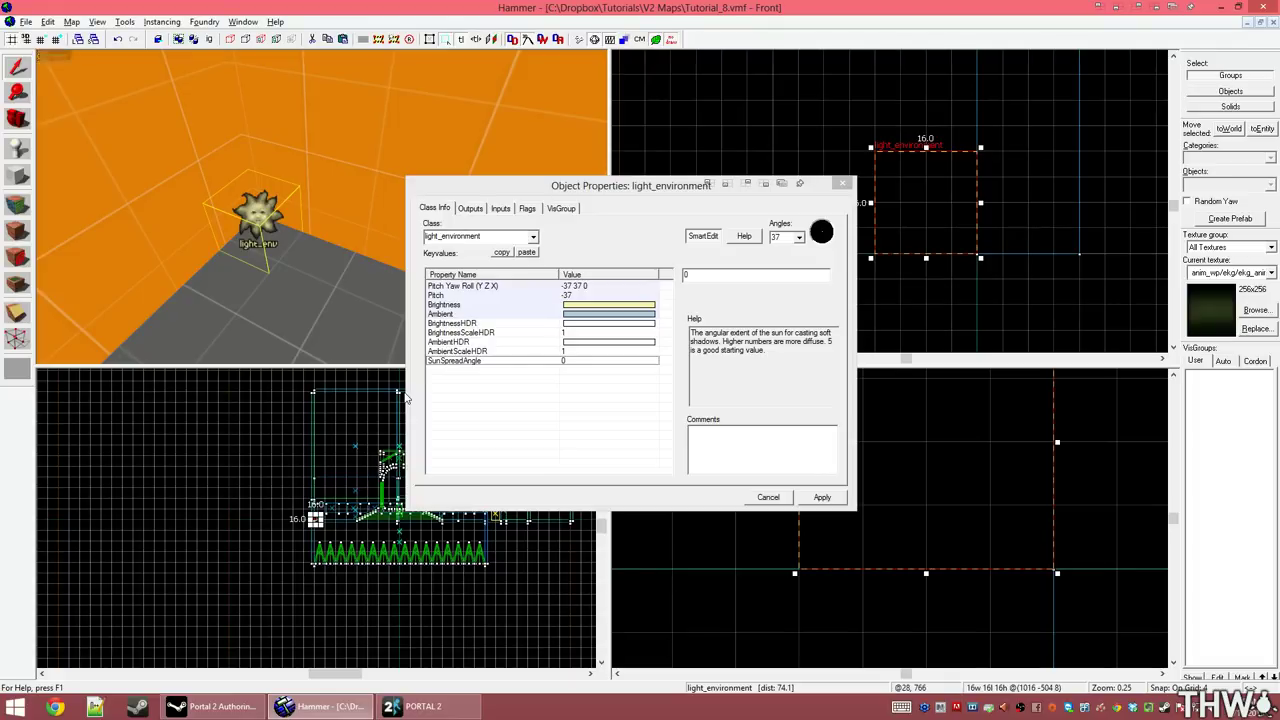
pyautogui.moveTo(714, 277); pyautogui.dragTo(597, 270)
pyautogui.write('3')
pyautogui.press('Return')
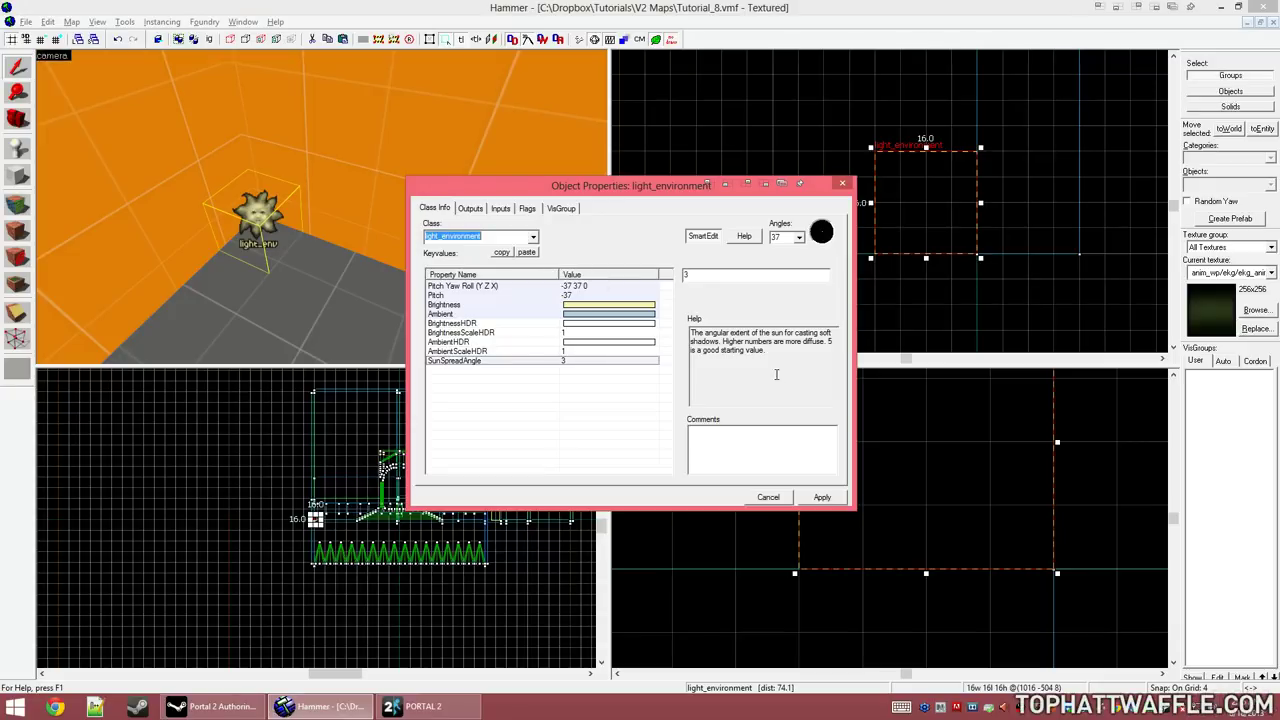
pyautogui.click(815, 499)
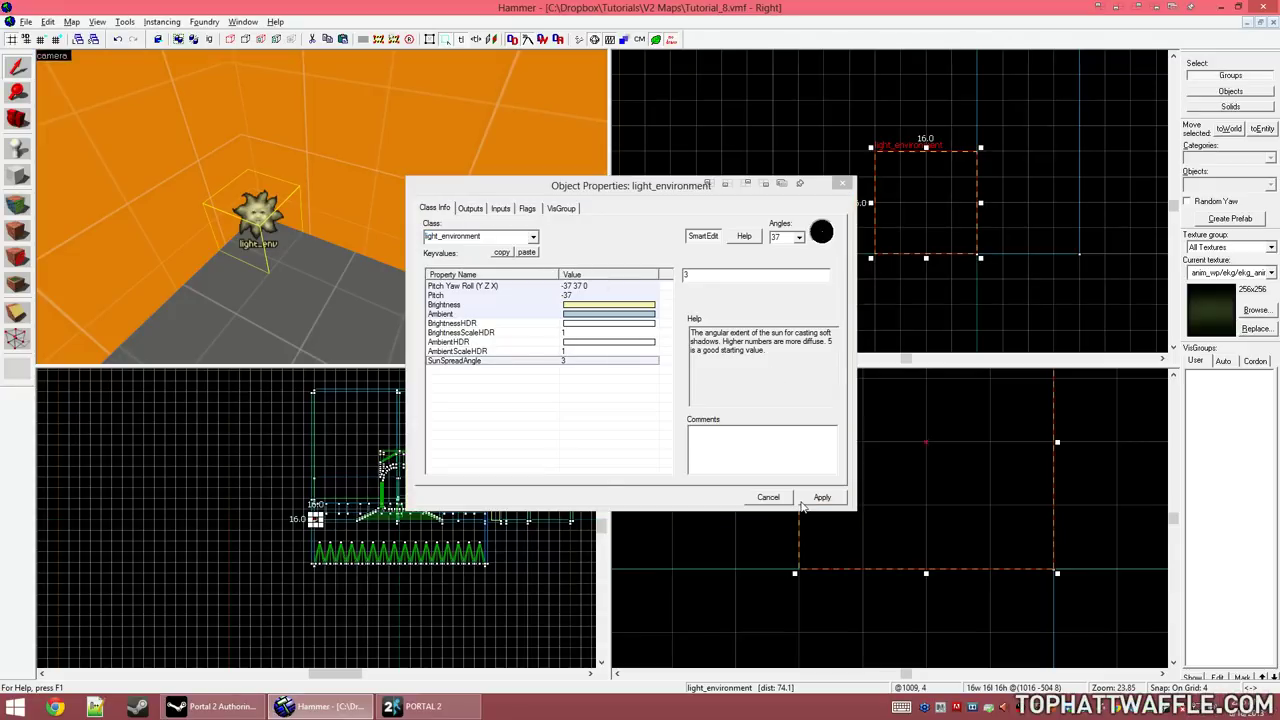
# Step: Close the light_environment's properties, deselect it and save the map
pyautogui.click(844, 186)
pyautogui.rightClick(789, 139)
pyautogui.click(750, 136)
pyautogui.hotkey('ctrl', 's')
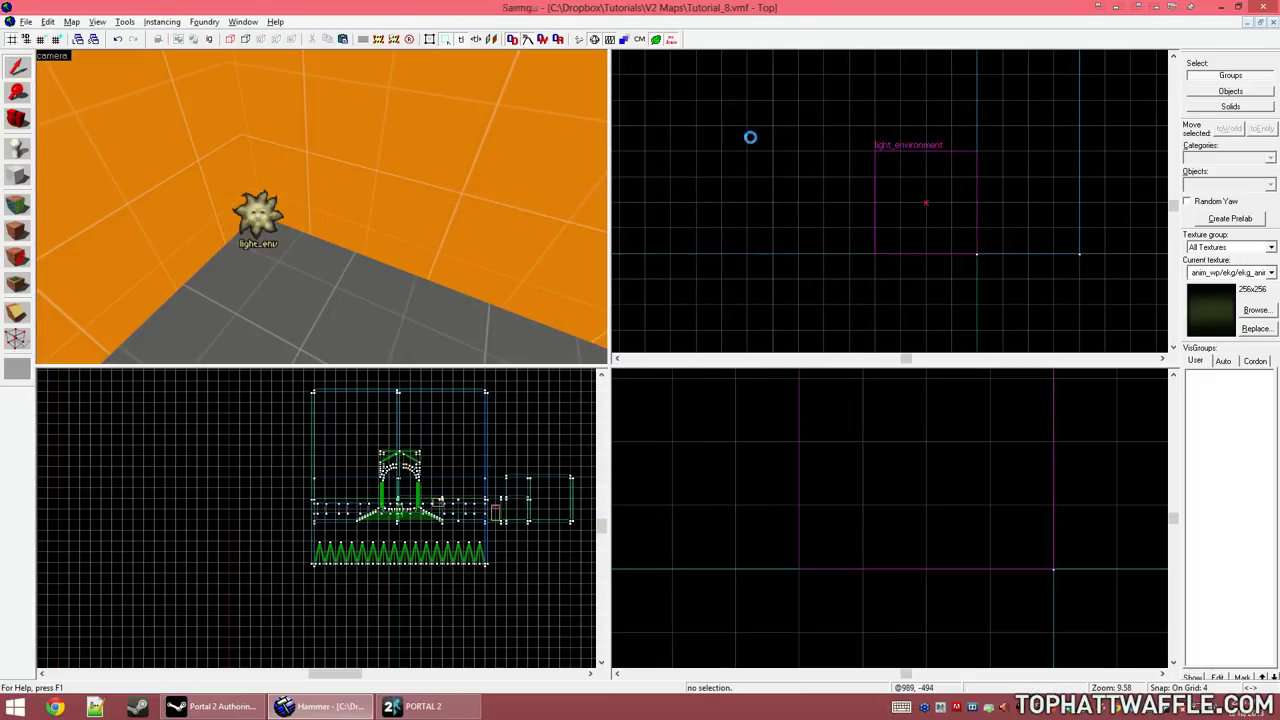
# Step: Duplicate the light_environment directly beside the original and change the copy's class to env_sun with UseAngles set to Yes
pyautogui.click(257, 218)
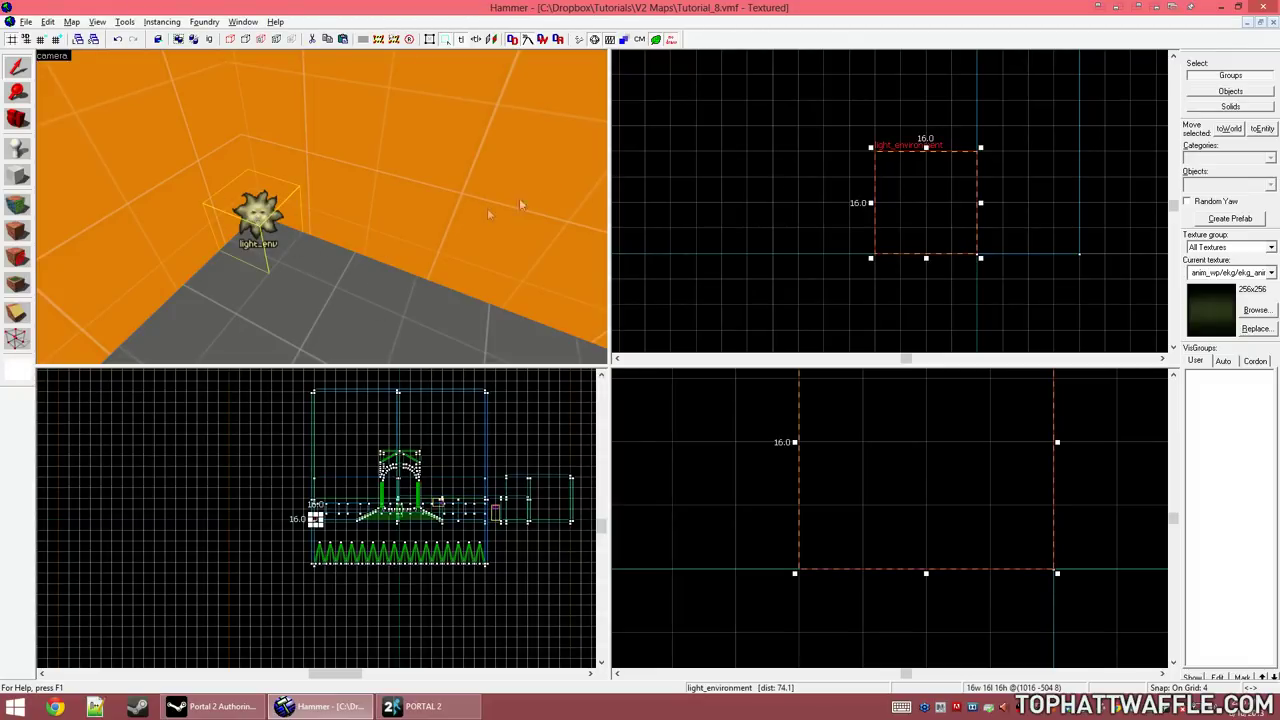
pyautogui.keyDown('shift'); pyautogui.moveTo(966, 191); pyautogui.dragTo(864, 190); pyautogui.keyUp('shift')
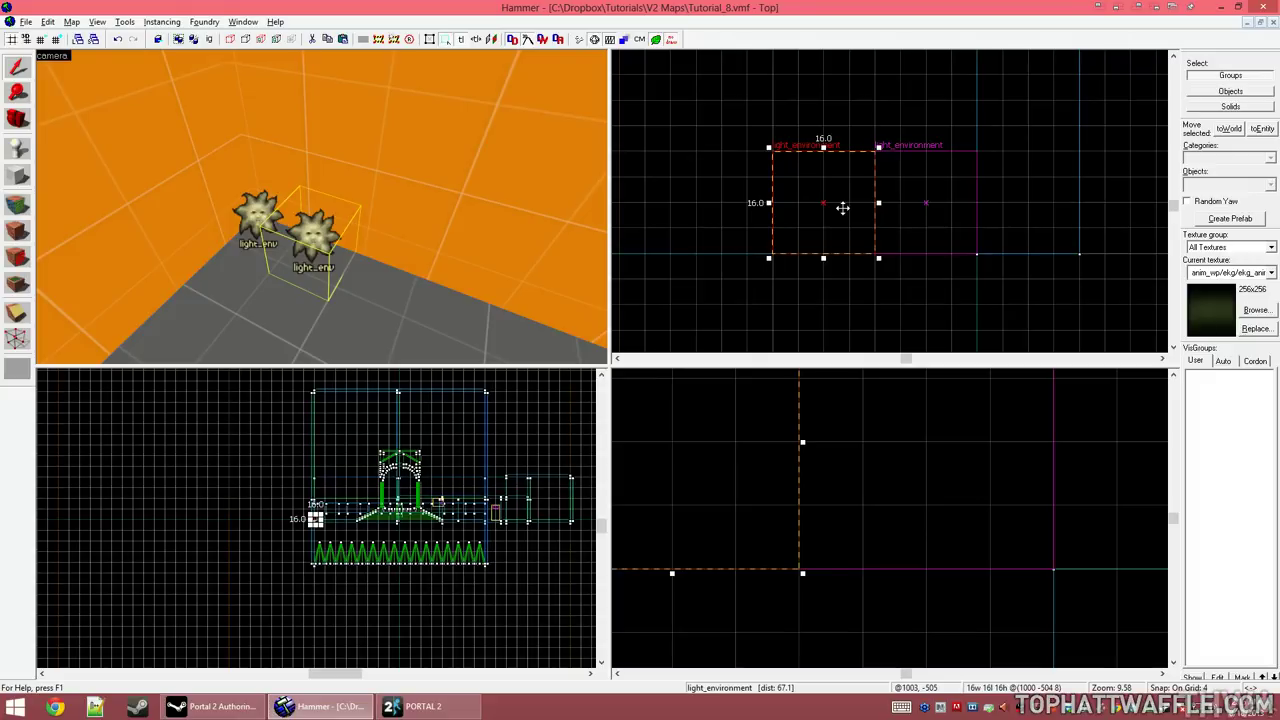
pyautogui.doubleClick(320, 240)
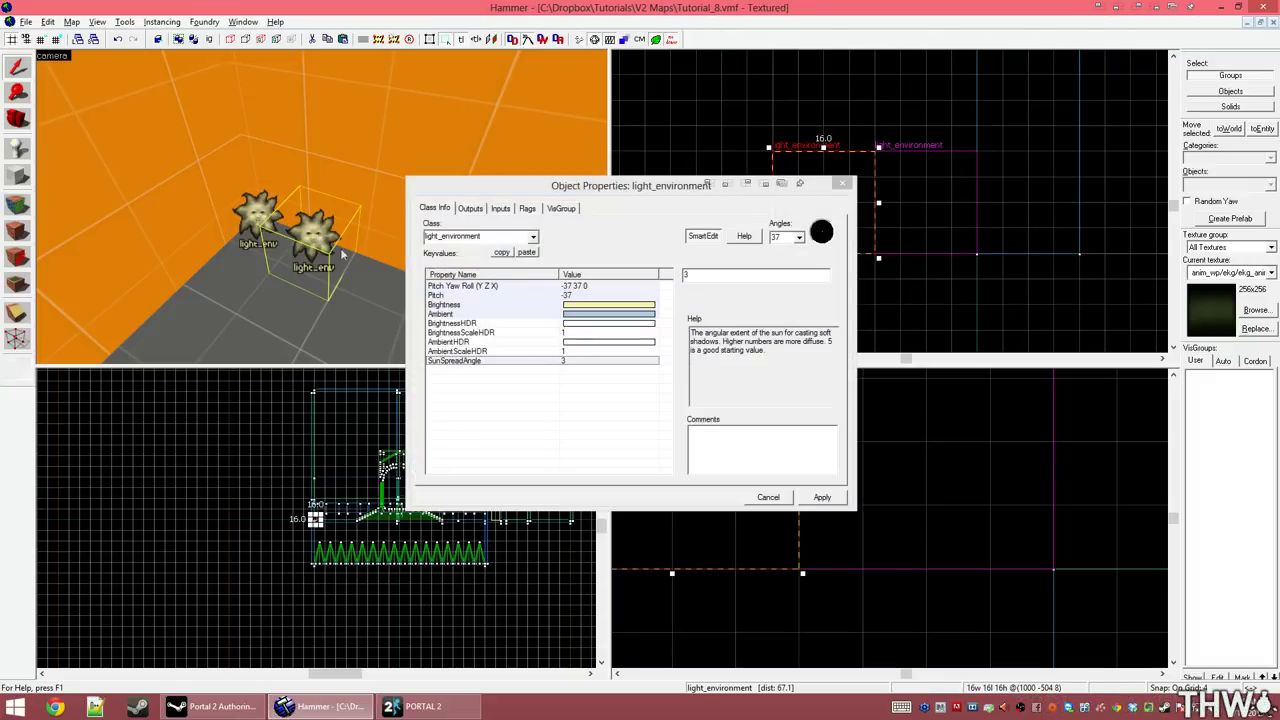
pyautogui.click(500, 262)
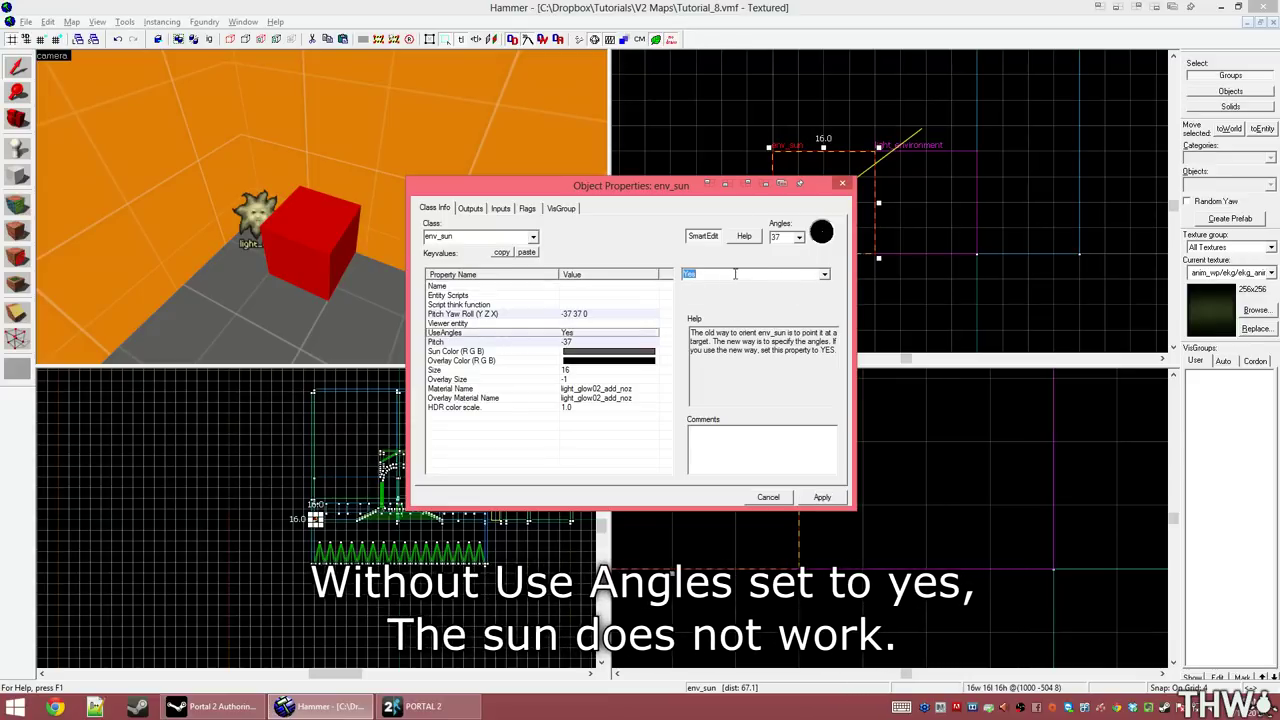
pyautogui.click(600, 370)
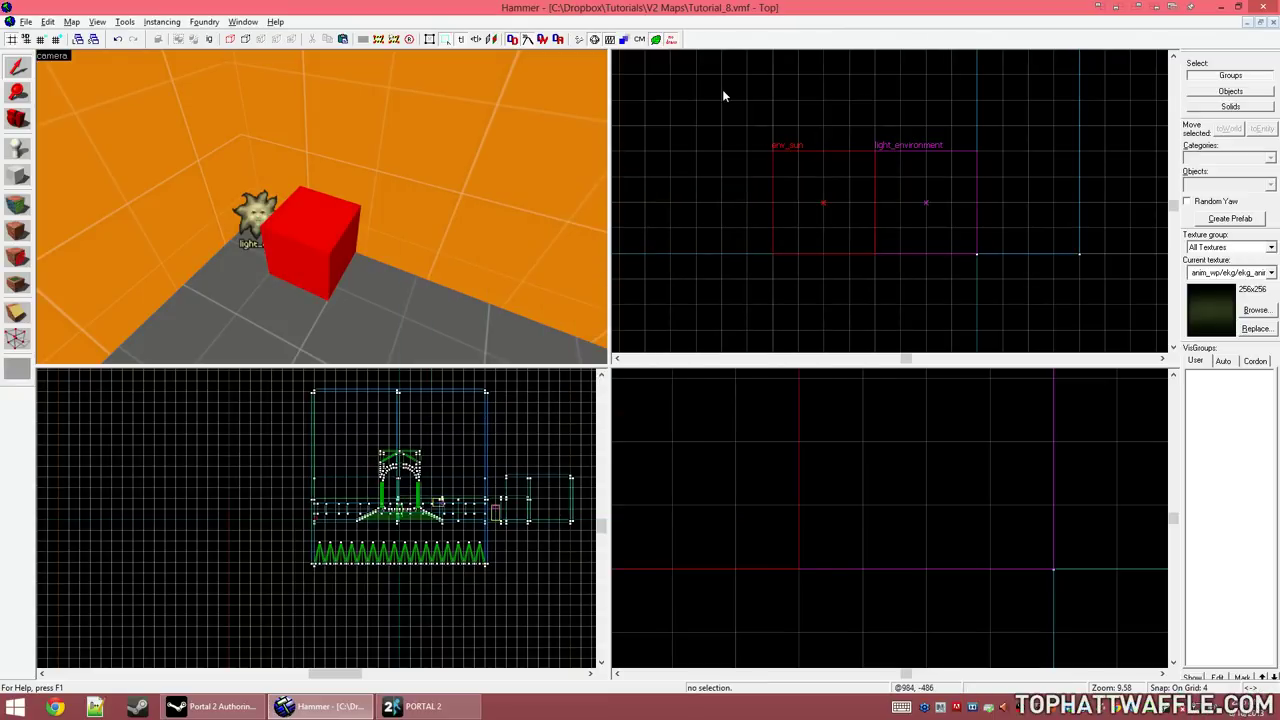
# Step: Compile the map with BSP, VIS and RAD on Normal and HDR enabled
pyautogui.press('F9')
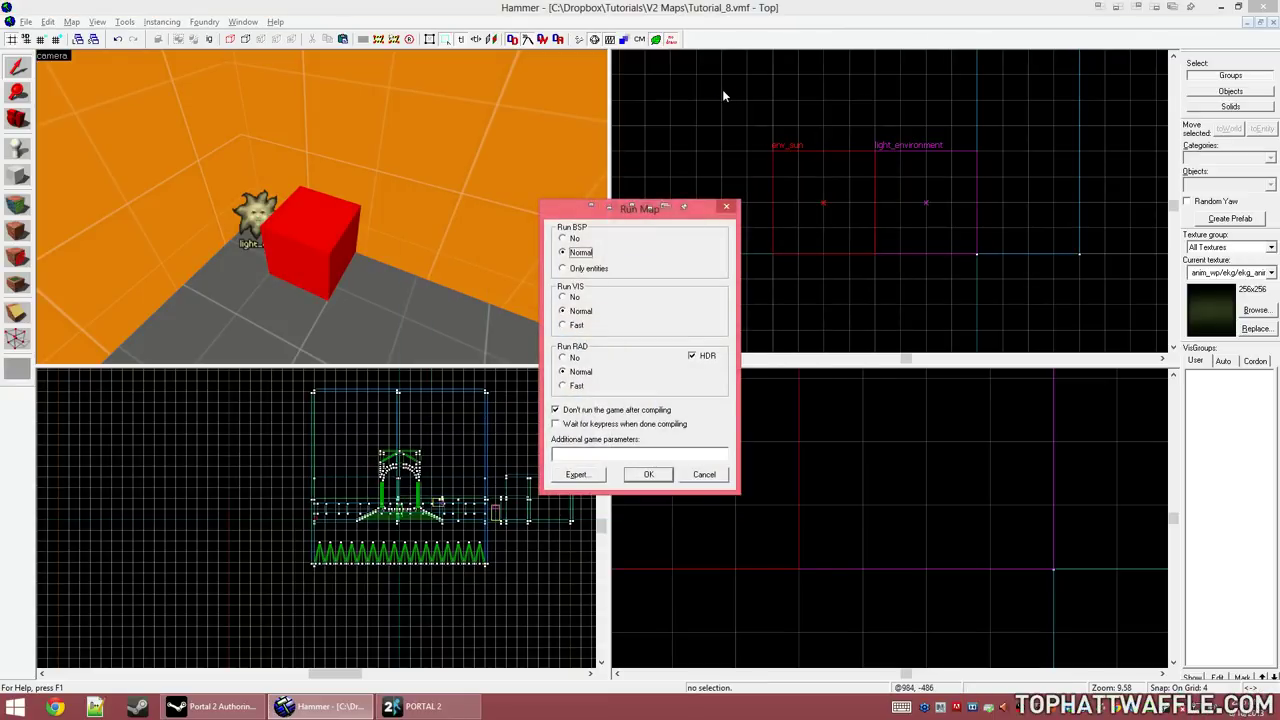
pyautogui.press('Return')
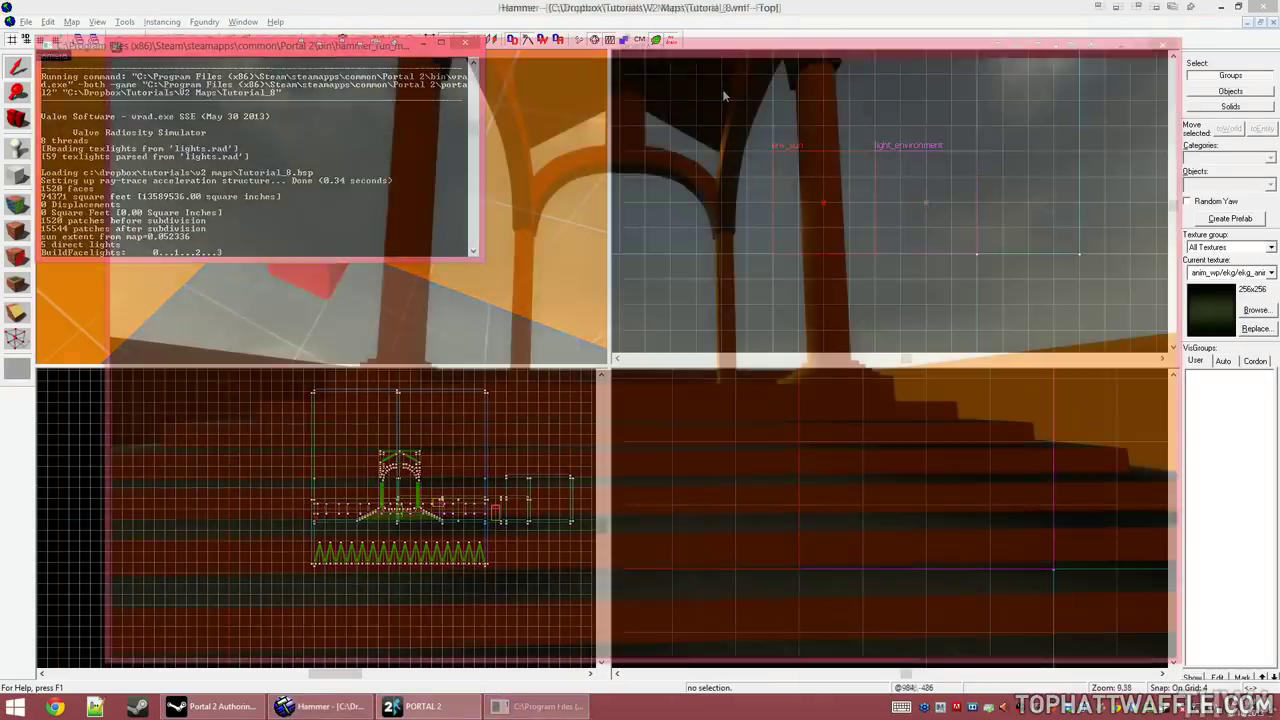
# Step: Switch to Portal 2, walk around the outdoor area and inspect the sunlight, the shadows and the sun in the sky
pyautogui.press('w')
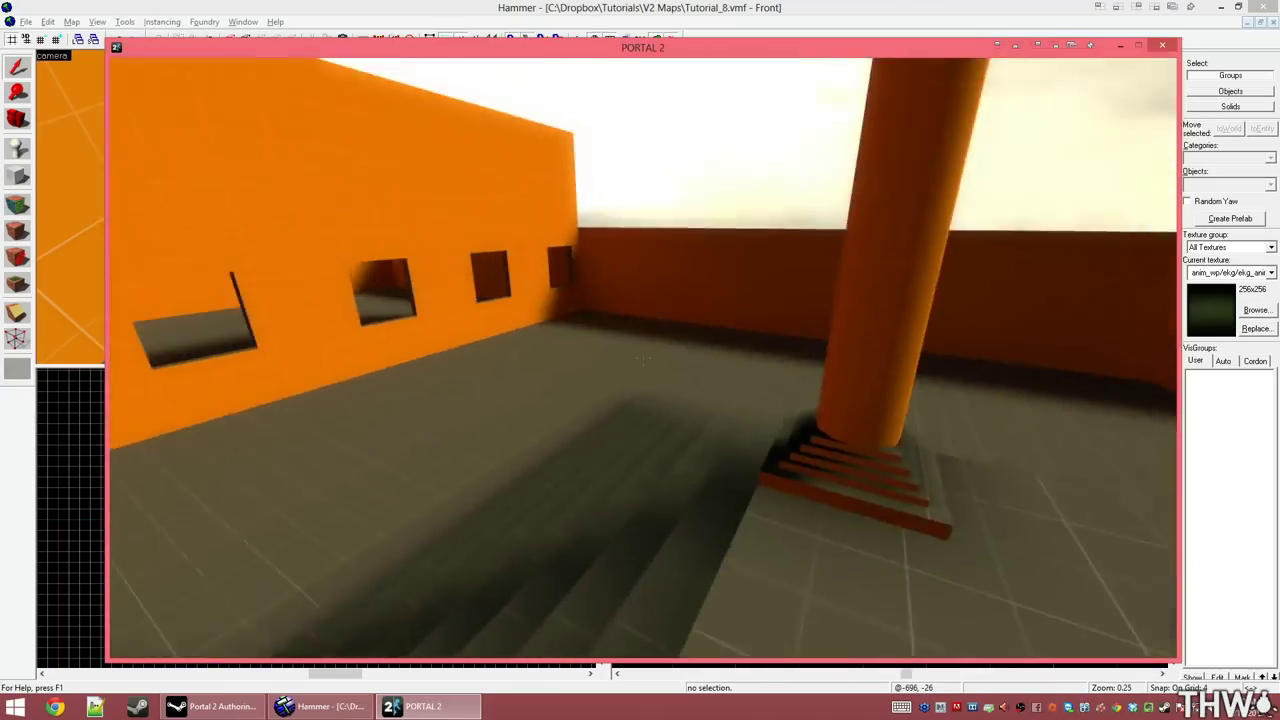
pyautogui.press('a')
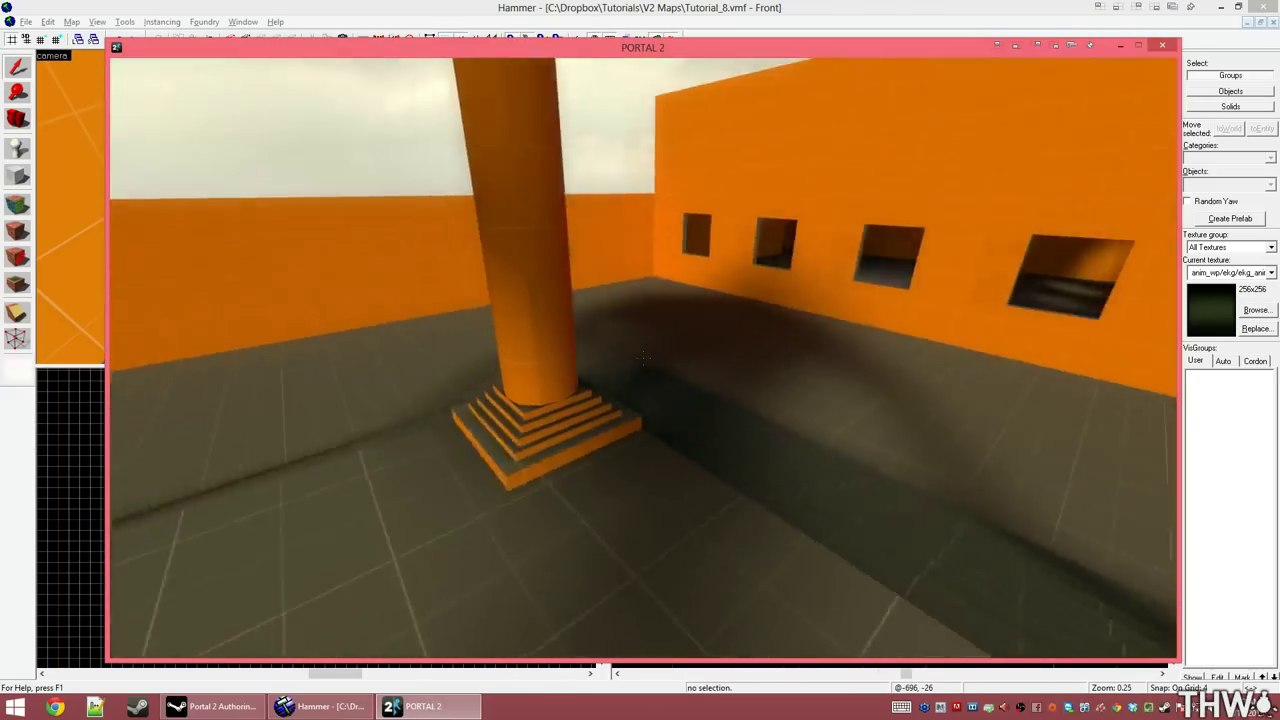
pyautogui.press('w')
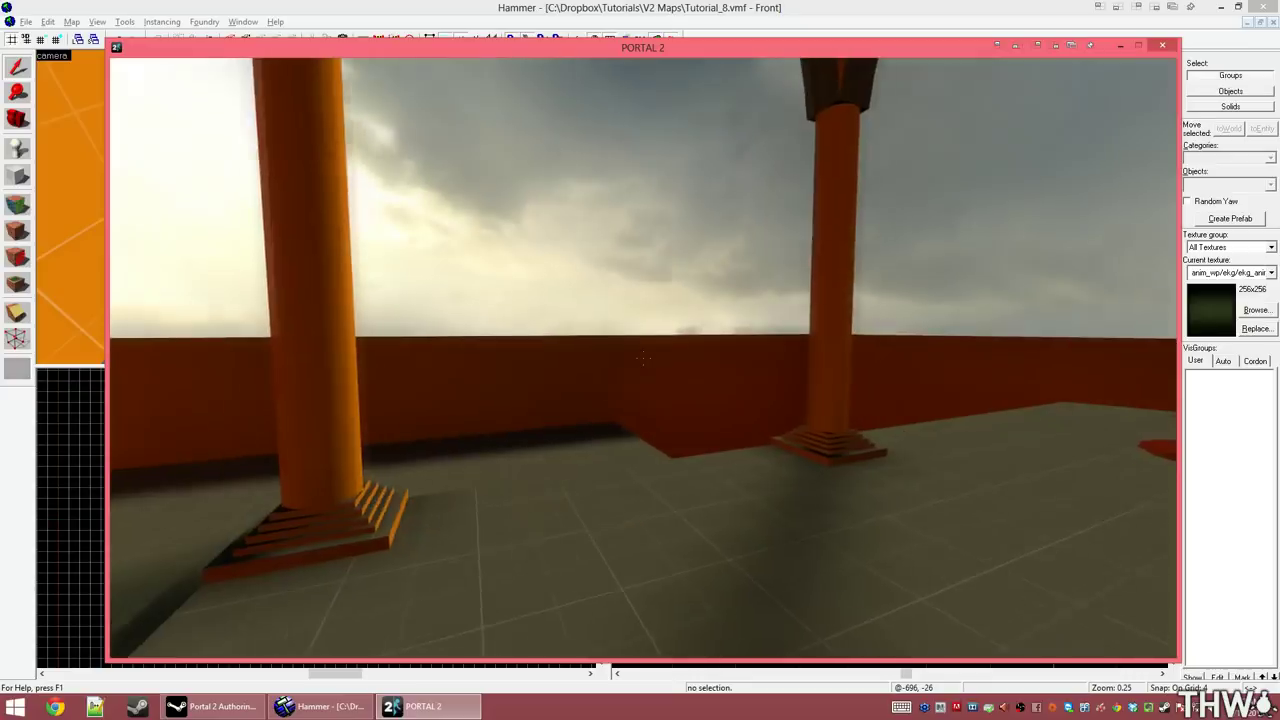
pyautogui.press('w')
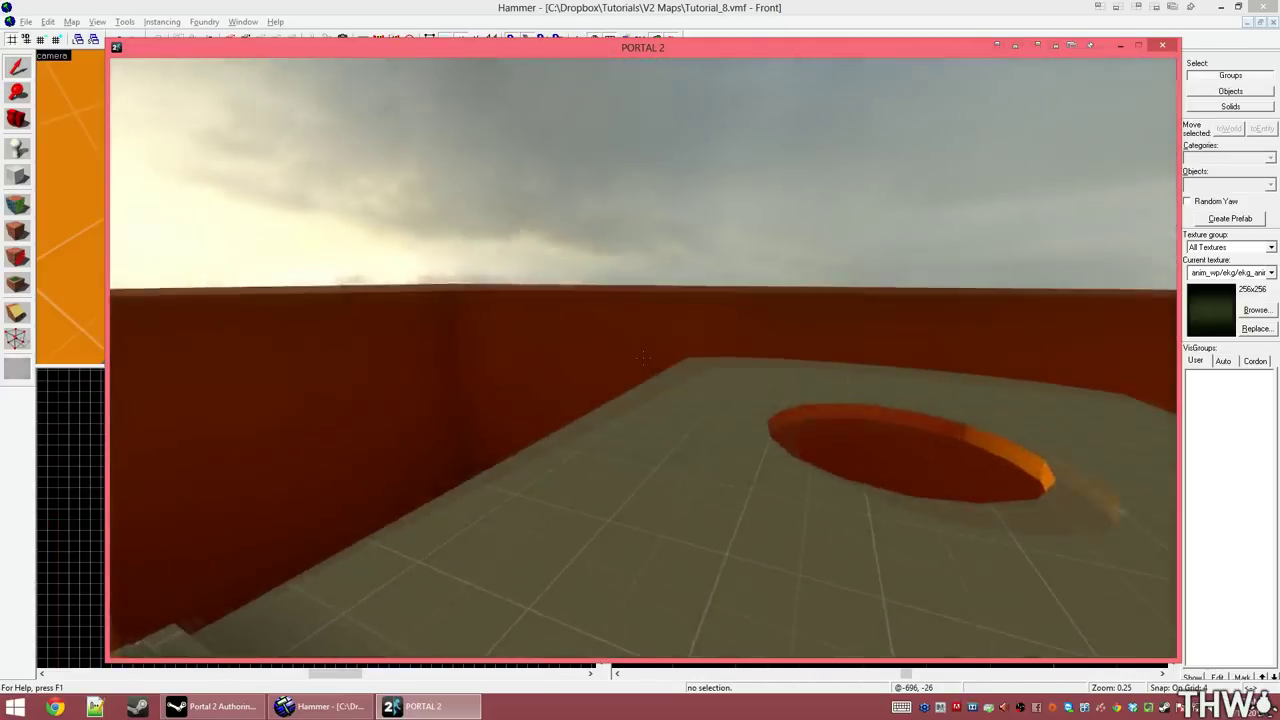
pyautogui.press('w')
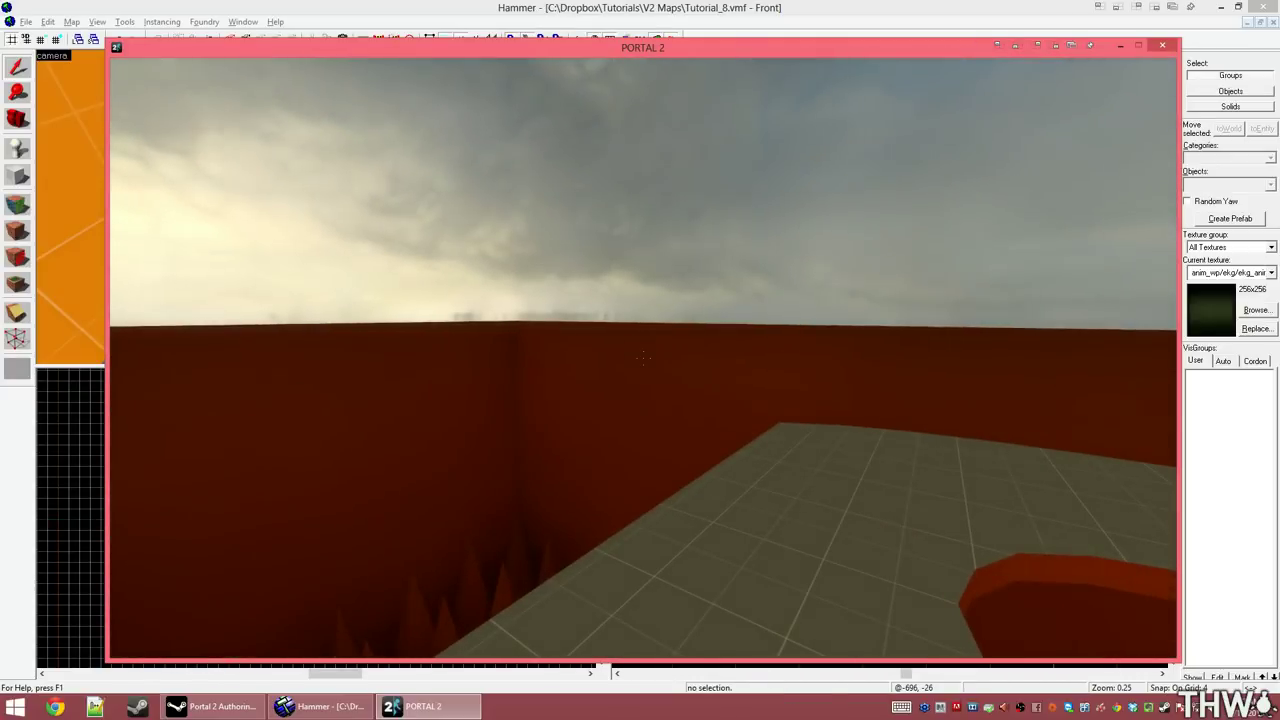
pyautogui.press('w')
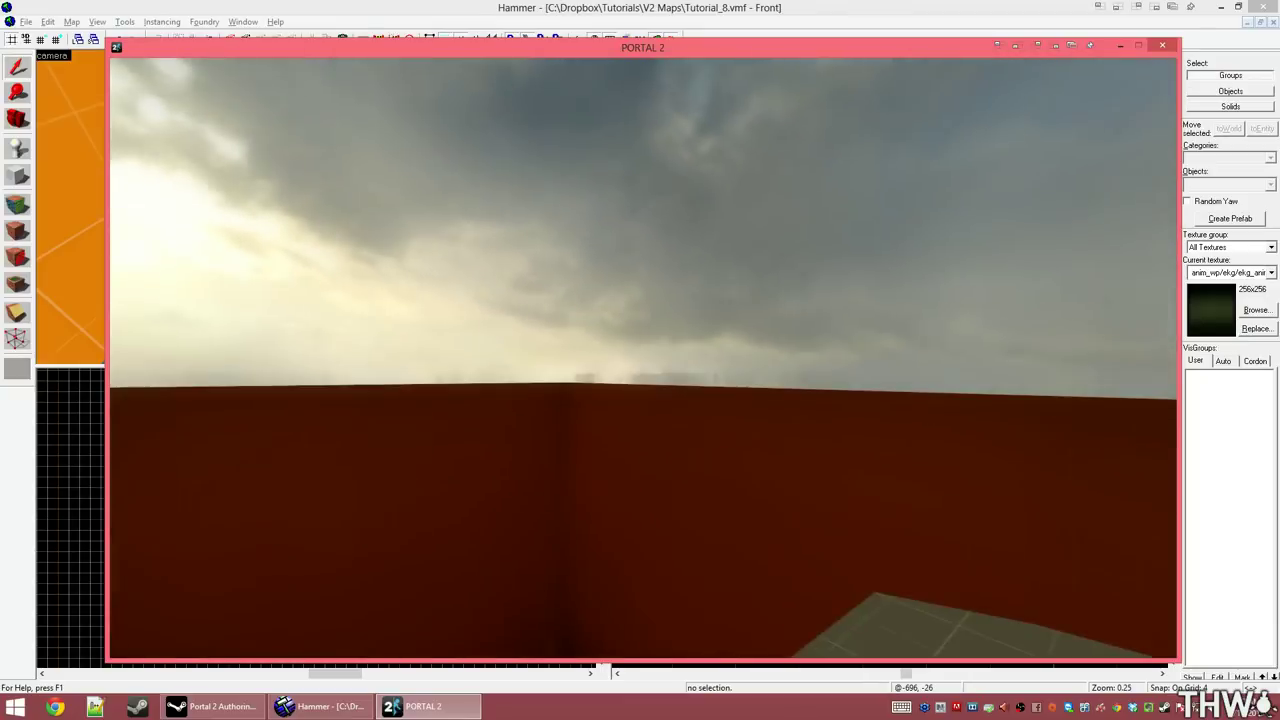
pyautogui.press('d')
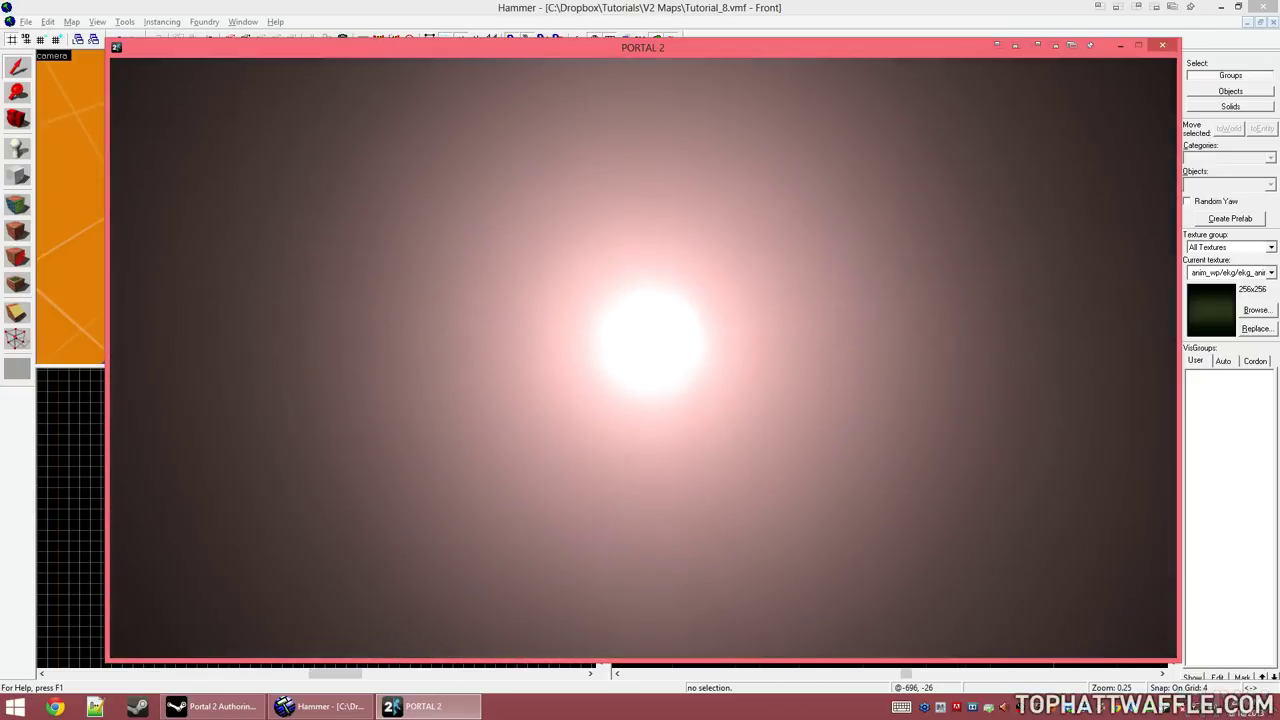
pyautogui.press('s')
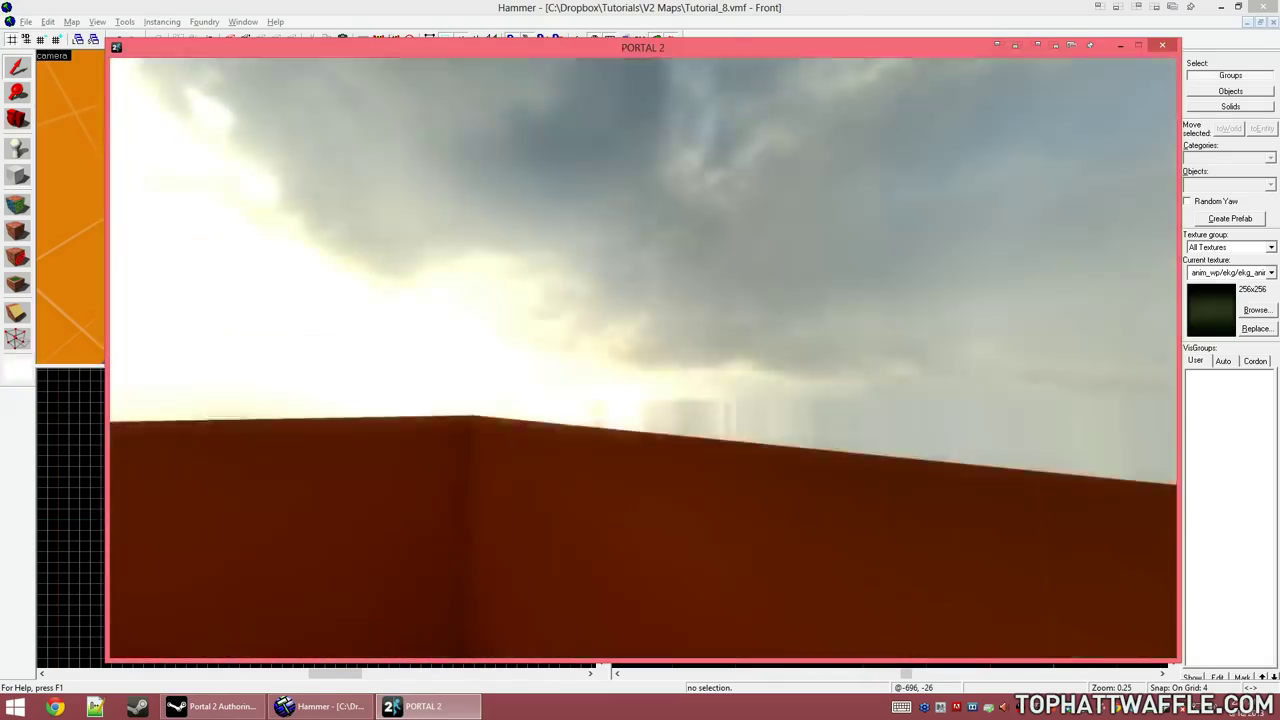
pyautogui.press('w')
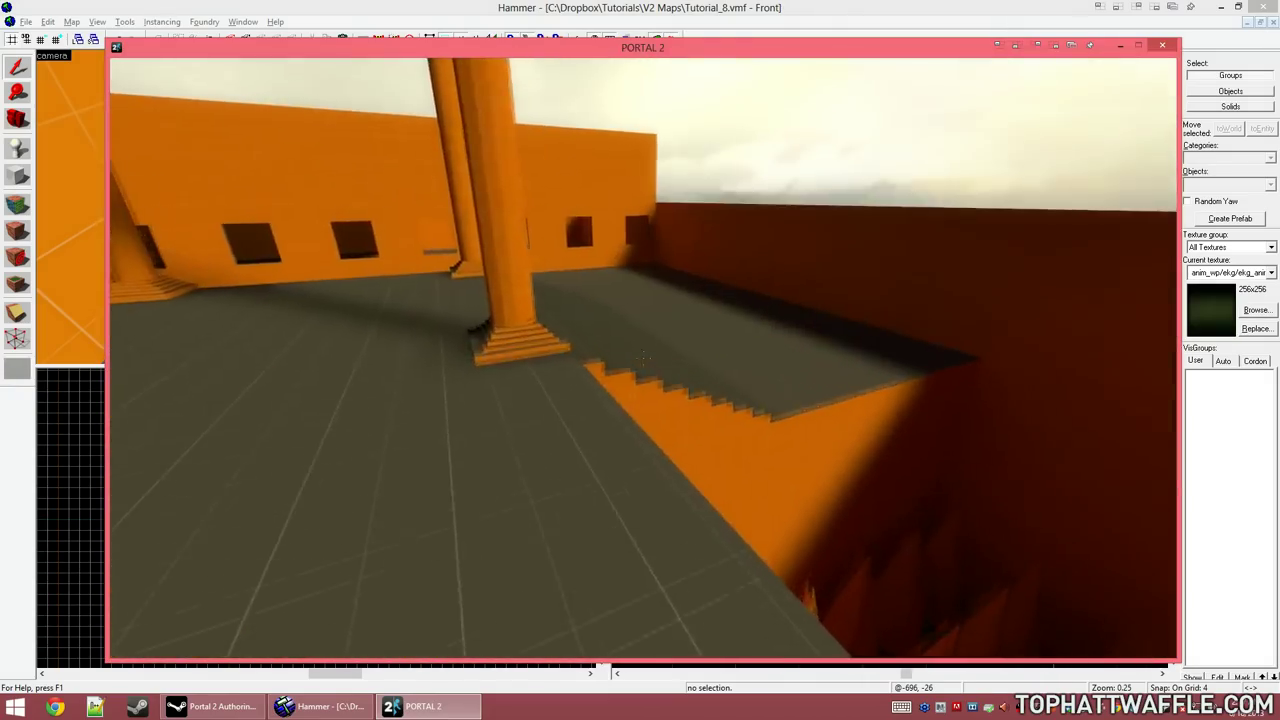
pyautogui.press('w')
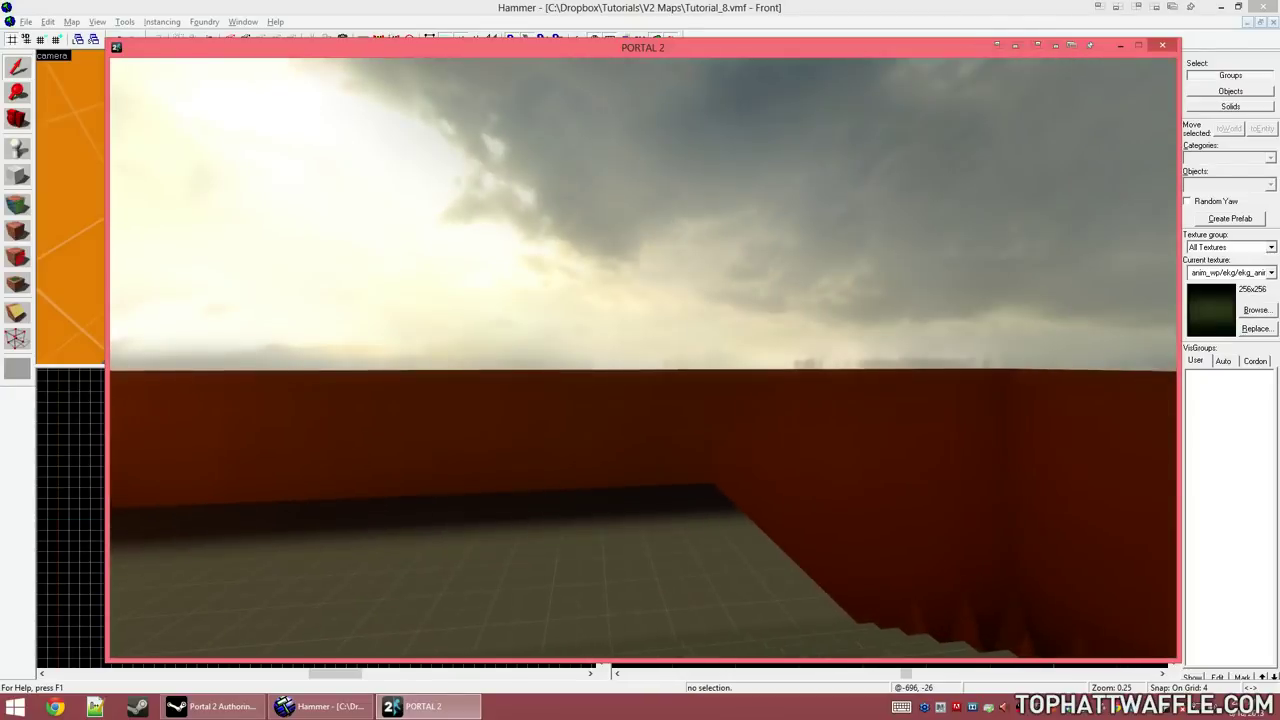